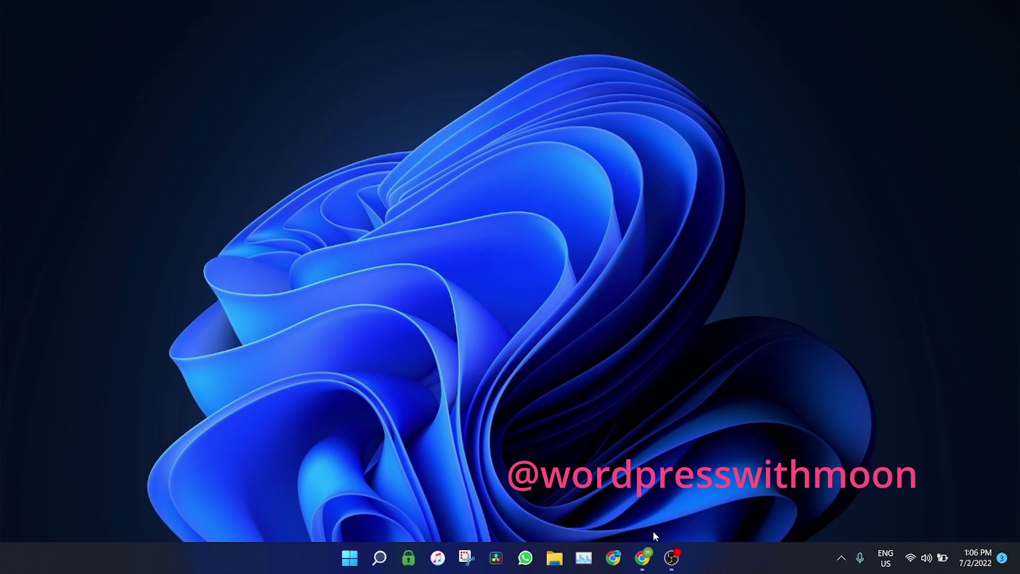
Step: Bring back the YouTube channel page, select the 'wordpress with moon' name, then go to TasteWP
left_click(644, 557)
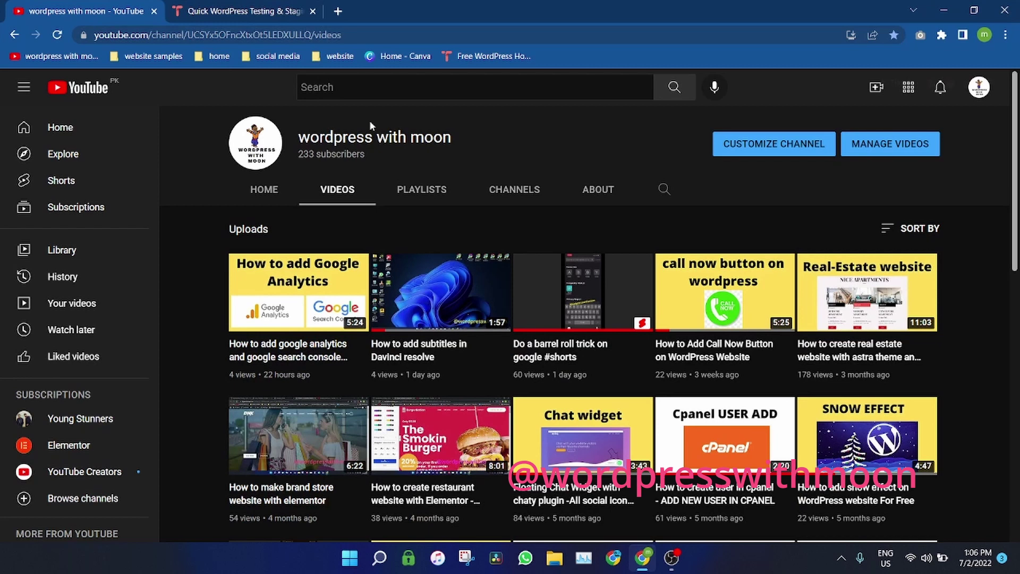
triple_click(399, 139)
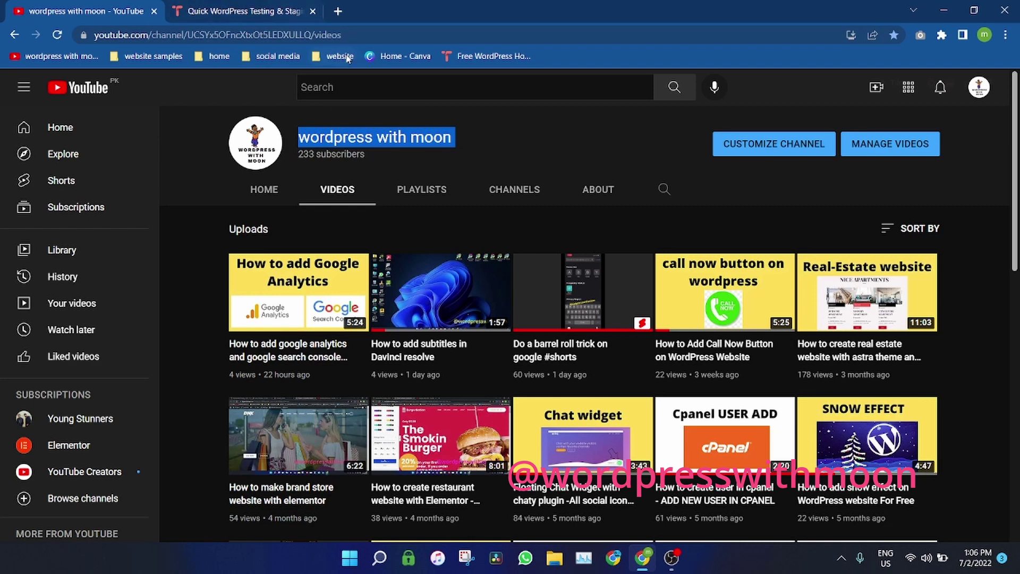
left_click(226, 6)
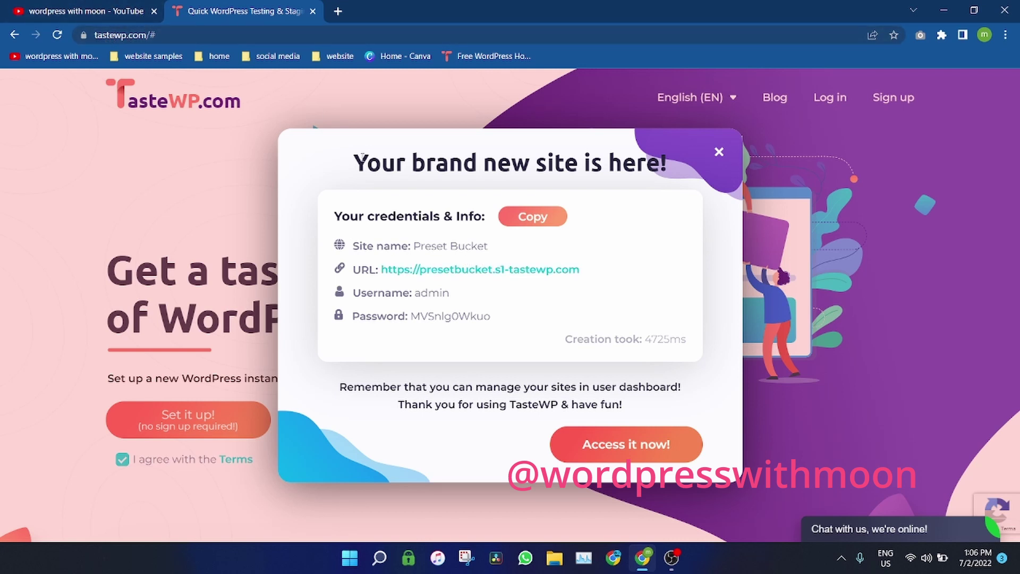
Step: Open the Preset Bucket test site's WordPress admin from the TasteWP credentials link
left_click(498, 273)
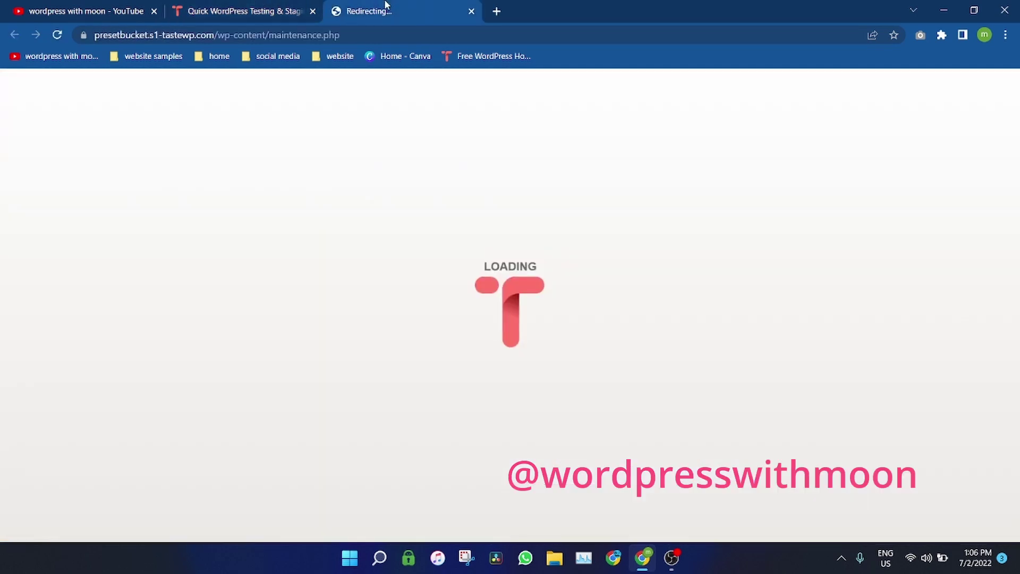
left_click(293, 7)
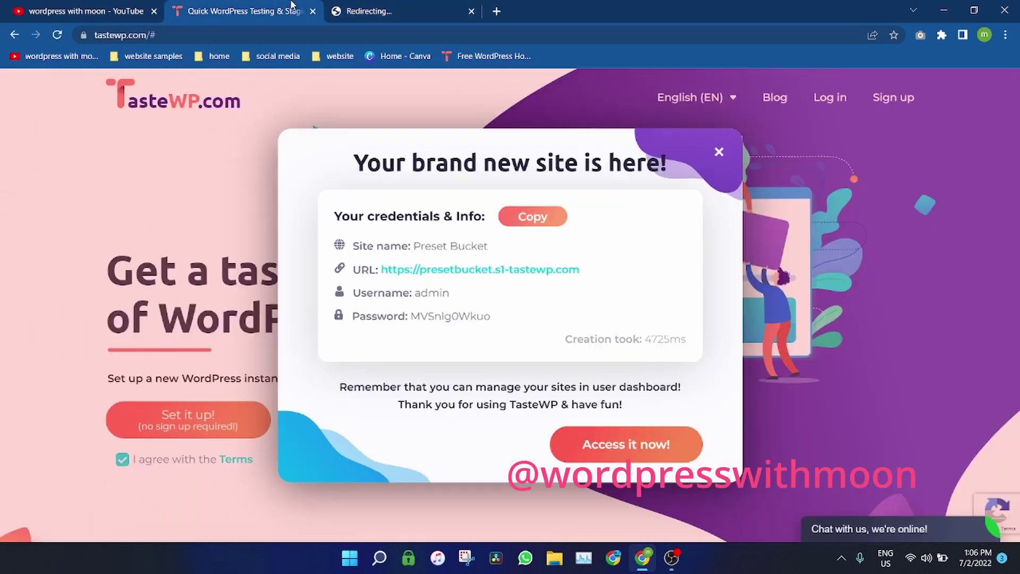
left_click(389, 8)
key("ctrl+shift+Tab")
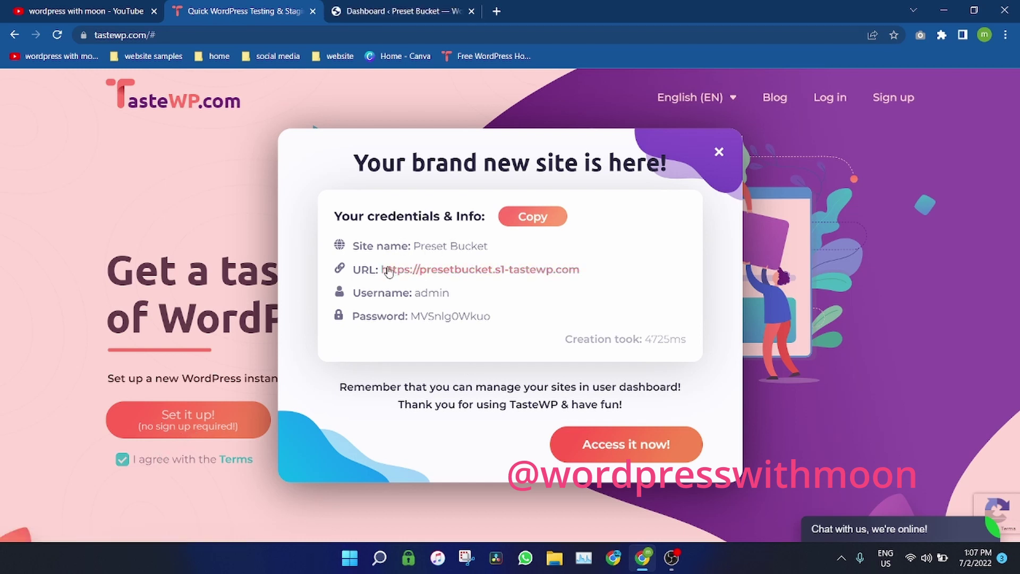
left_click(418, 5)
Step: Bulk-move all three pages in All Pages to the trash and dismiss the notice
left_click(33, 232)
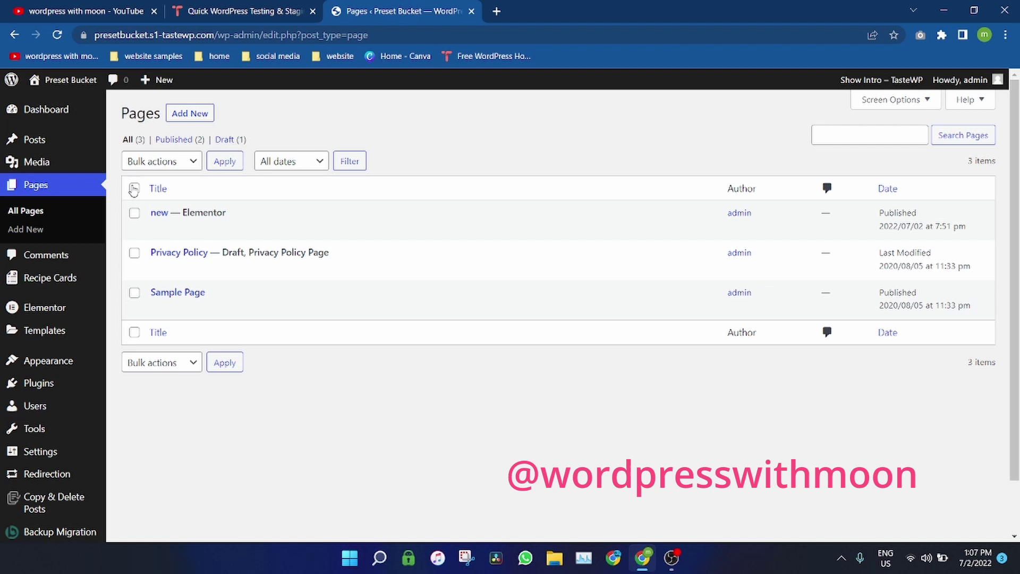
left_click(135, 188)
left_click(182, 164)
key("Escape")
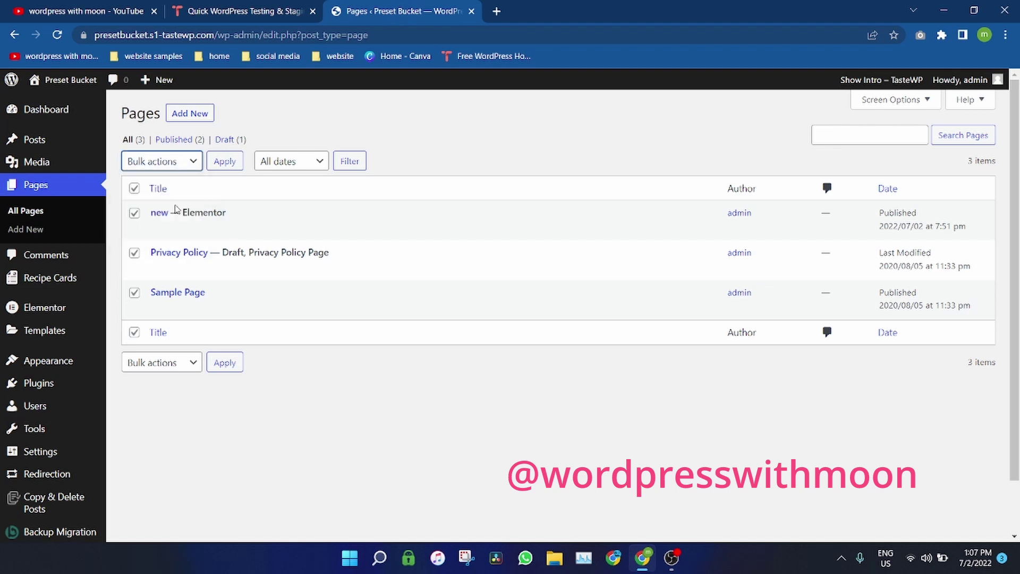
left_click(176, 210)
left_click(222, 164)
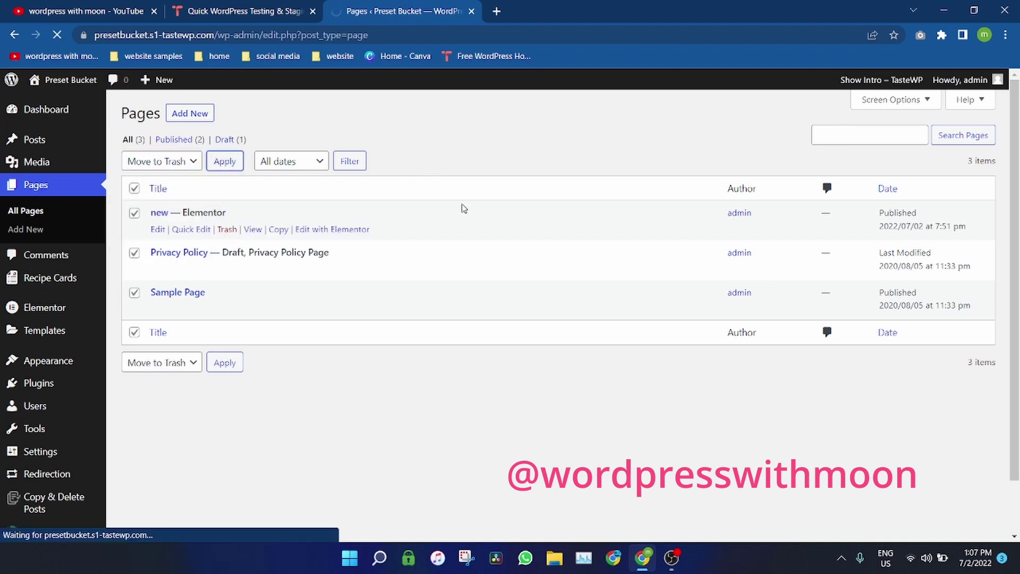
left_click(979, 142)
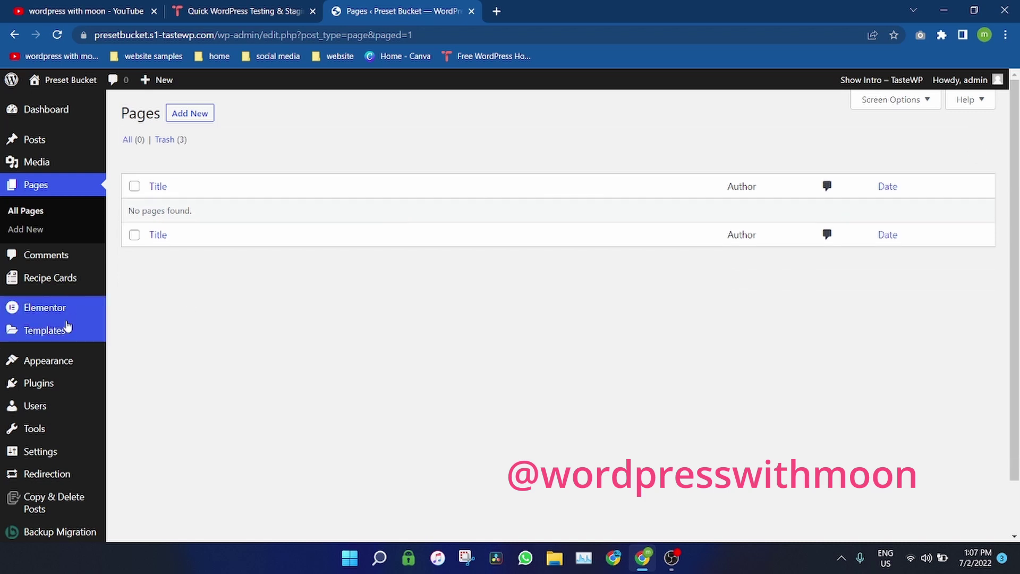
Step: Bulk-deactivate all installed plugins from the Plugins list
left_click(40, 382)
left_click(135, 189)
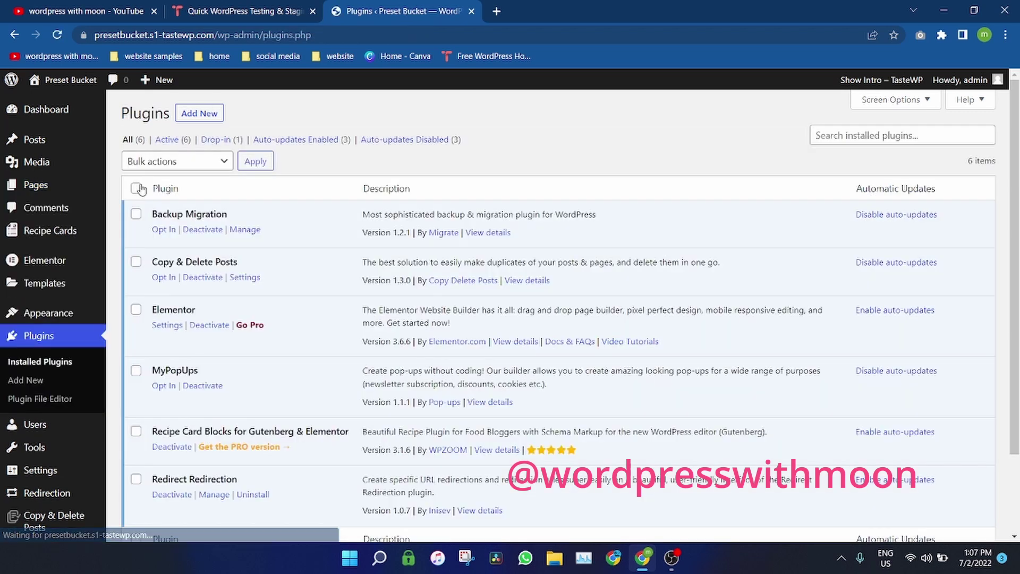
left_click(206, 165)
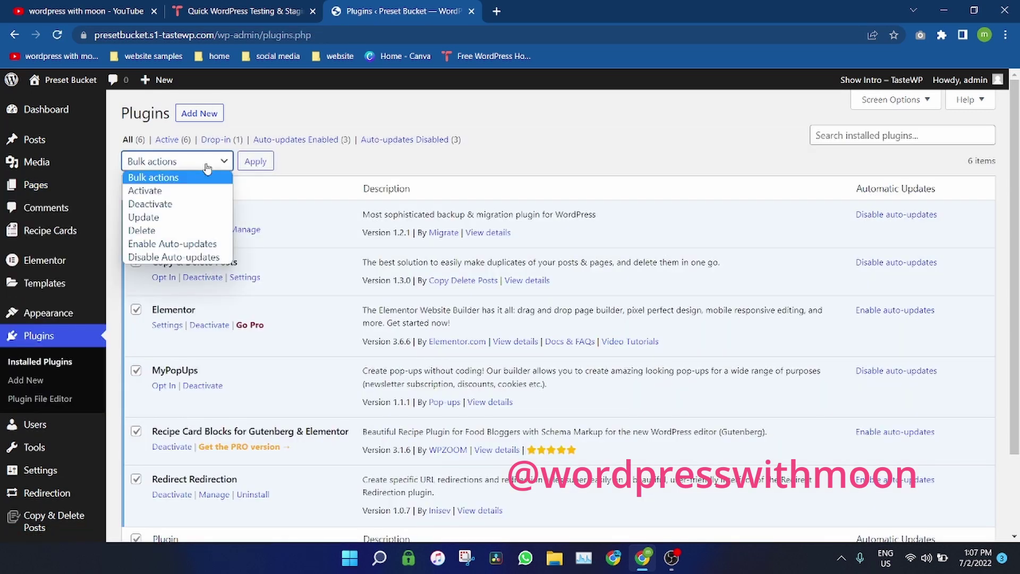
left_click(192, 205)
left_click(256, 163)
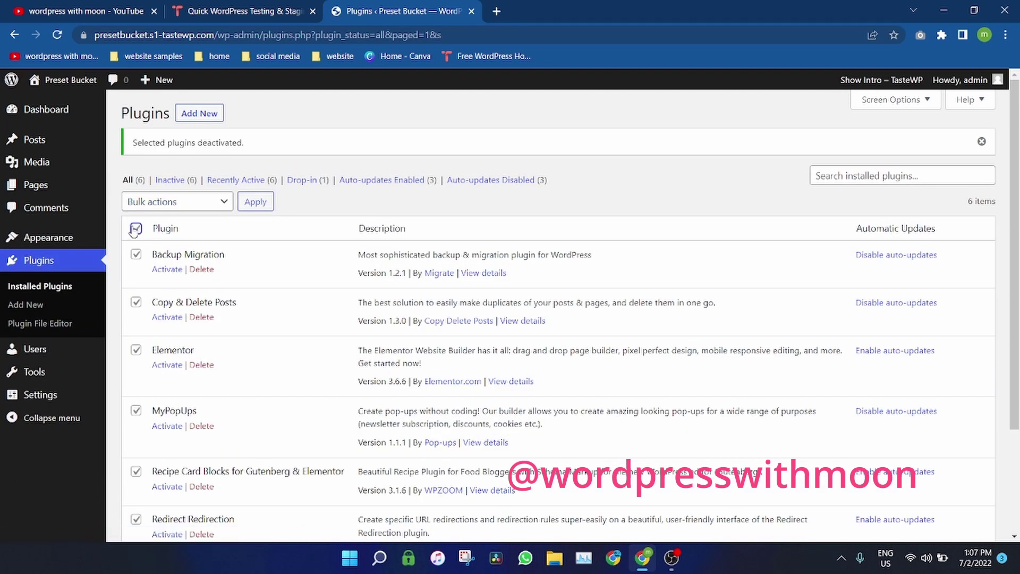
Step: Bulk-delete all the deactivated plugins and confirm the deletion
left_click(182, 208)
left_click(164, 271)
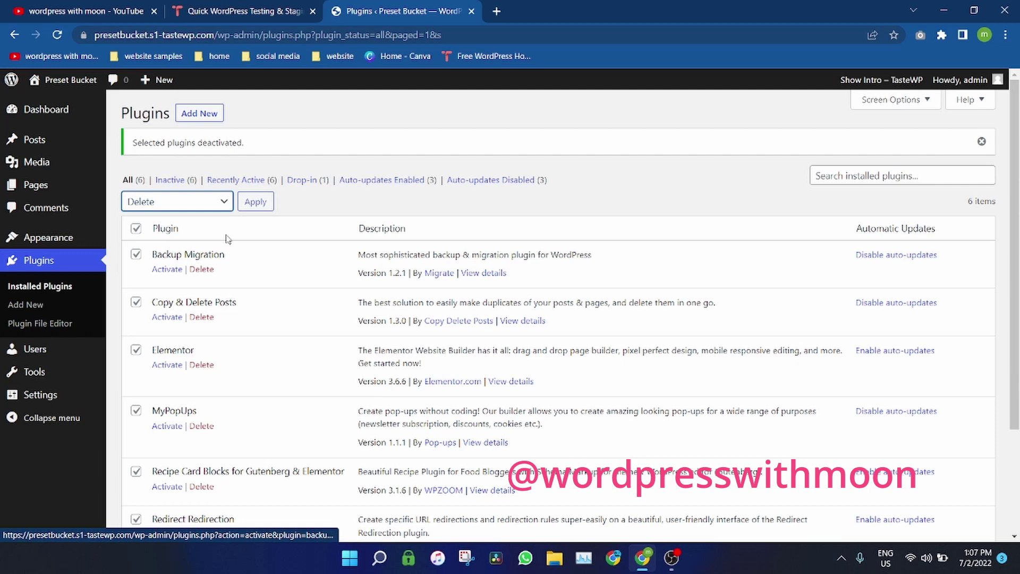
left_click(256, 201)
left_click(574, 123)
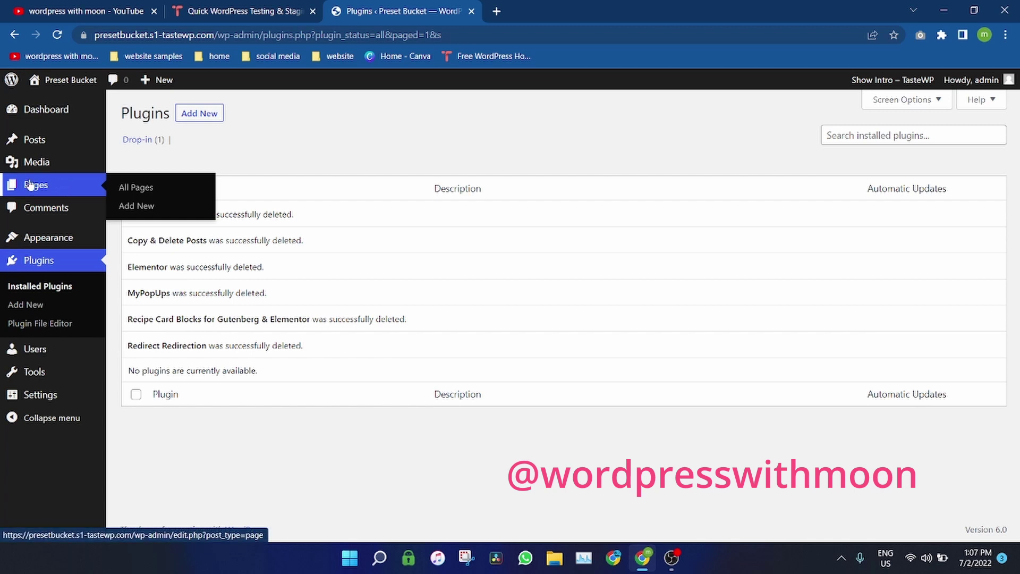
Step: Check the Posts and Pages lists, ending on the empty Plugins list
left_click(19, 141)
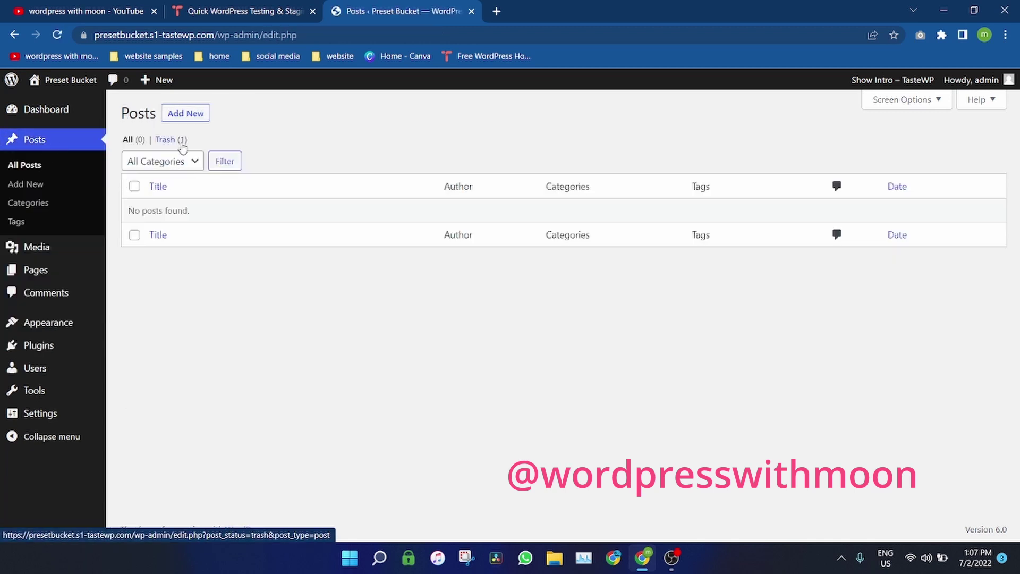
left_click(37, 345)
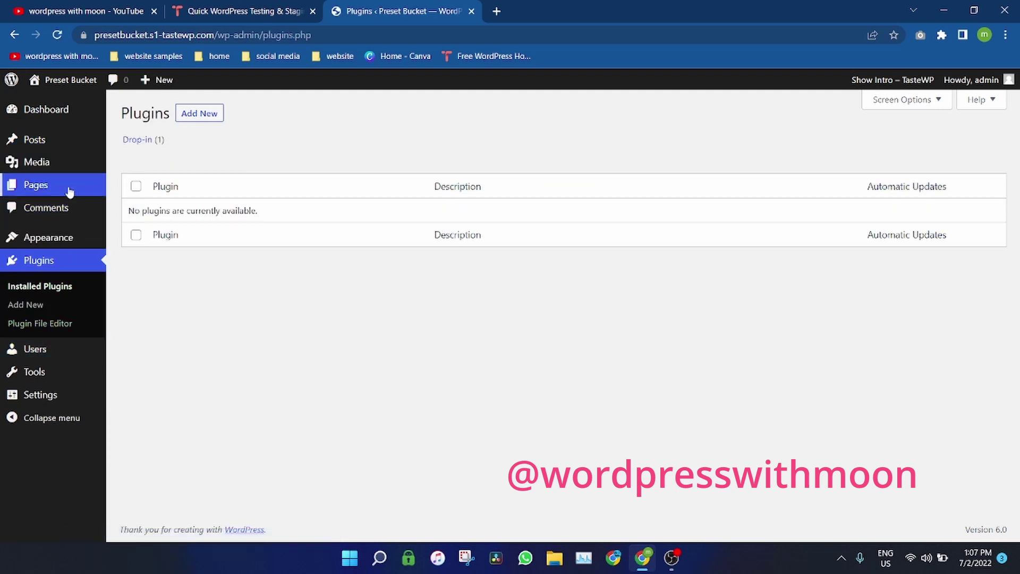
left_click(69, 192)
left_click(62, 148)
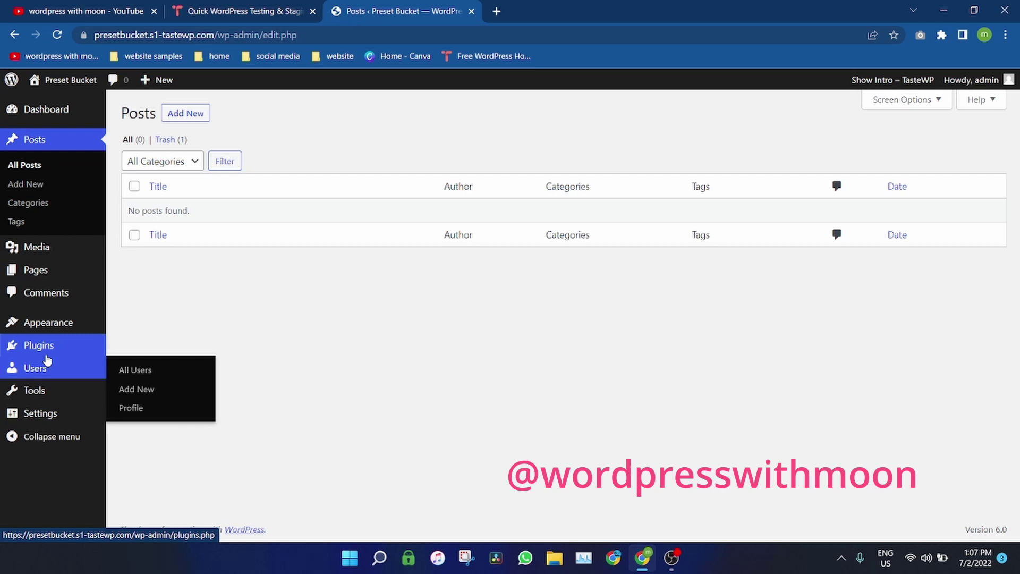
left_click(46, 355)
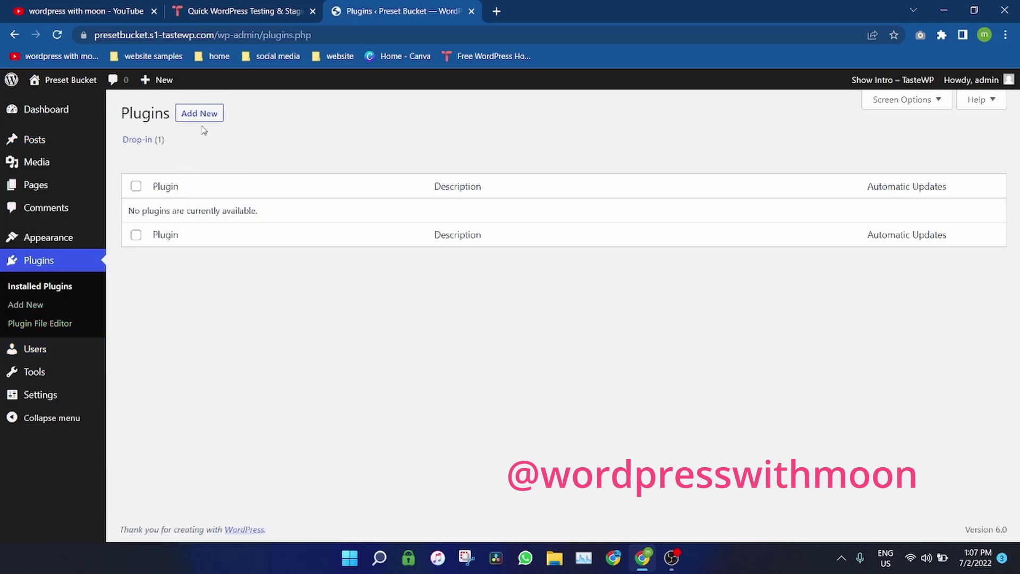
Step: Search the plugin directory for 'food', then install and activate Recipe Card Blocks
left_click(204, 115)
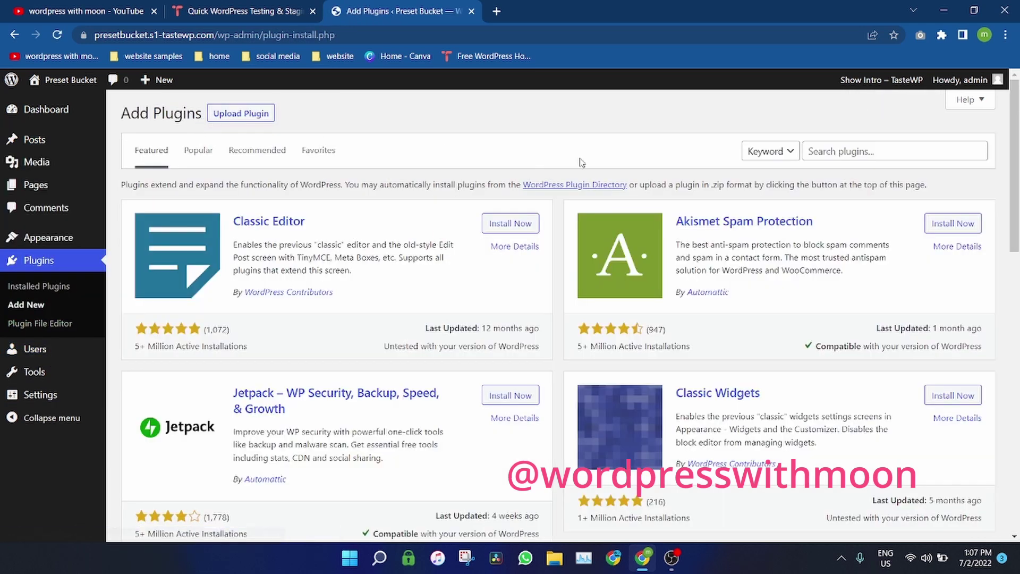
left_click(841, 152)
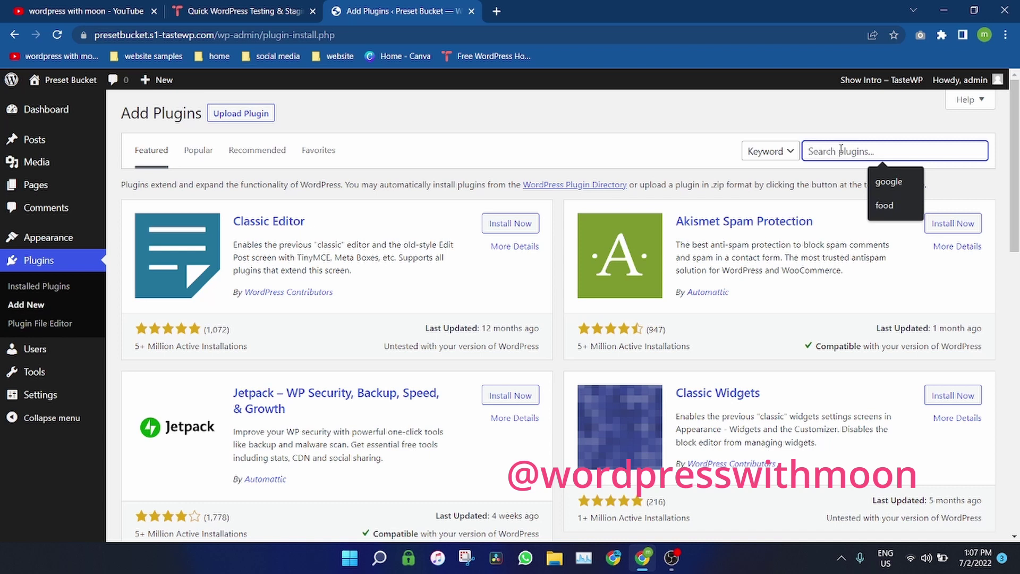
type("e")
key("BackSpace")
key("BackSpace")
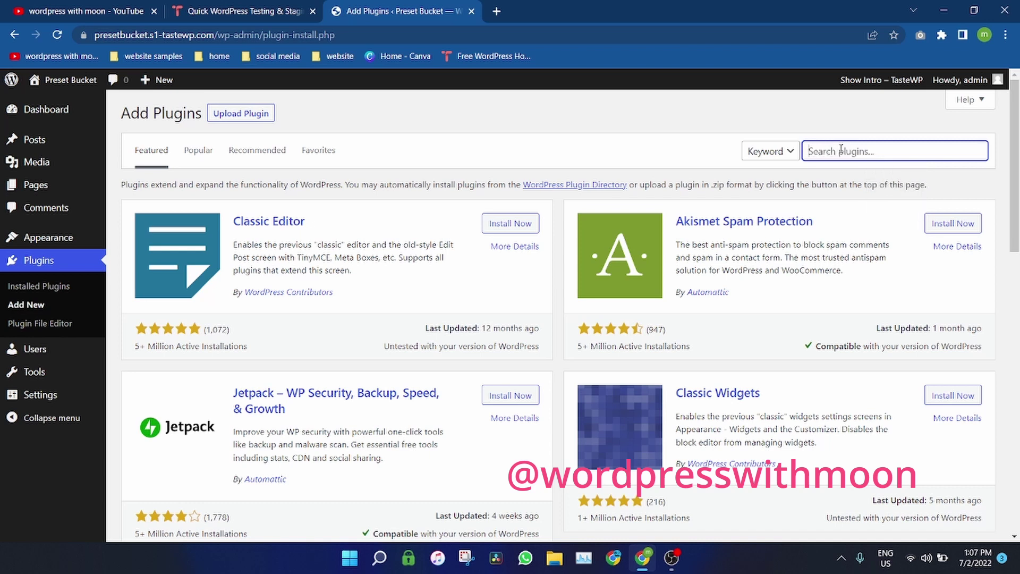
type("f")
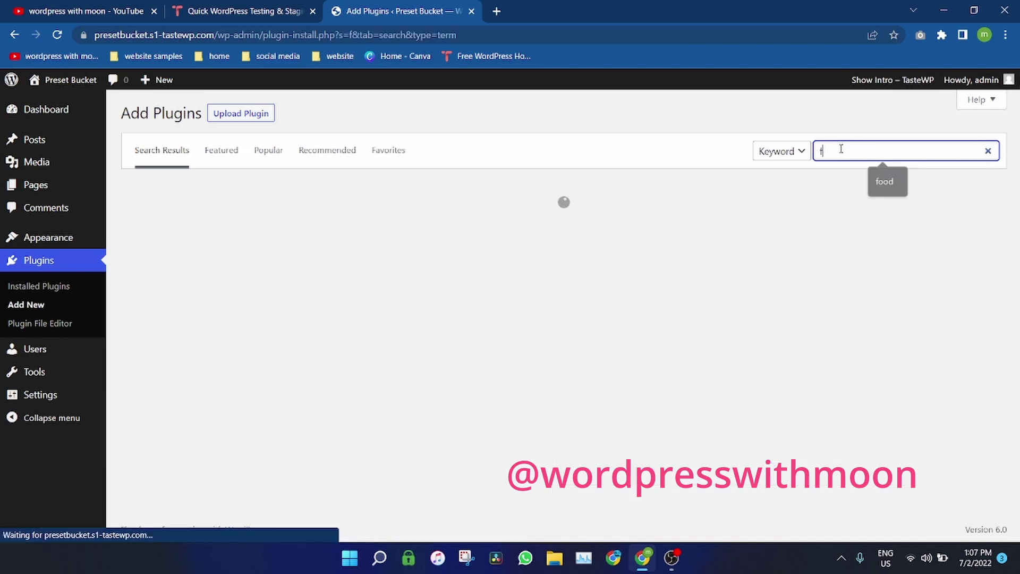
type("ood")
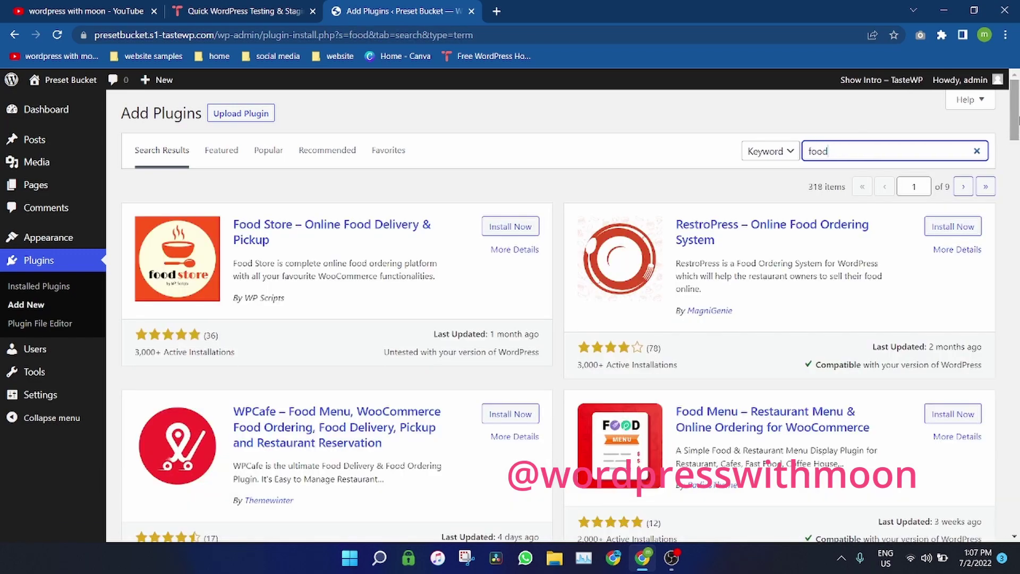
scroll(184, 446, "down", 4)
scroll(184, 446, "down", 4)
scroll(183, 446, "down", 3)
left_click_drag(1018, 220, 1018, 247)
left_click_drag(673, 188, 762, 206)
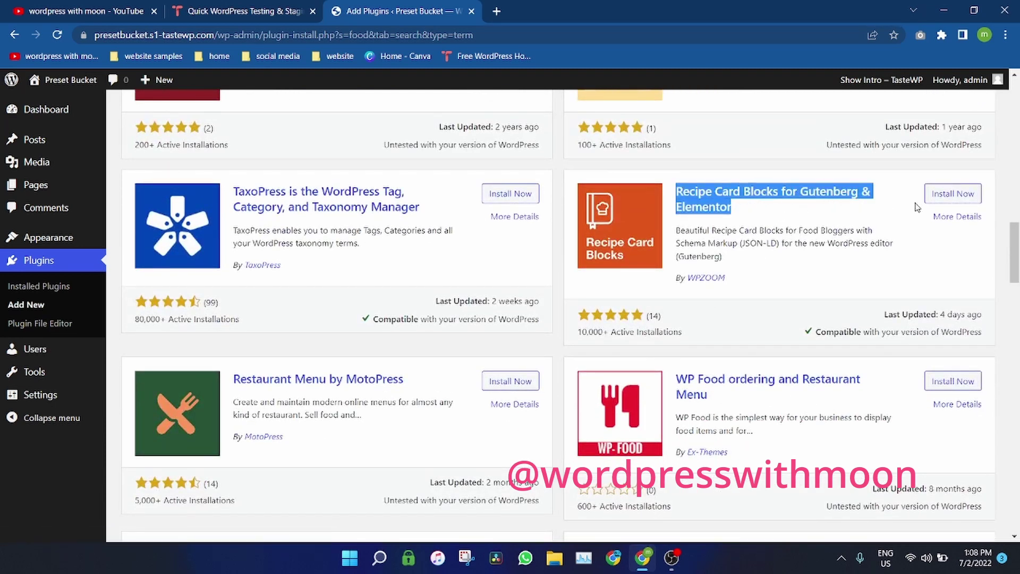
left_click(947, 207)
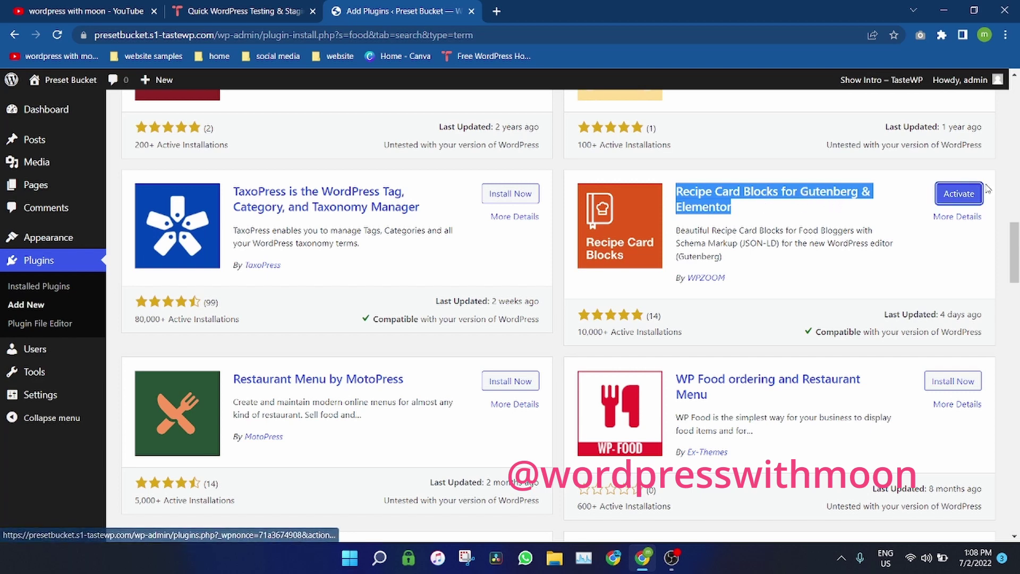
left_click(973, 196)
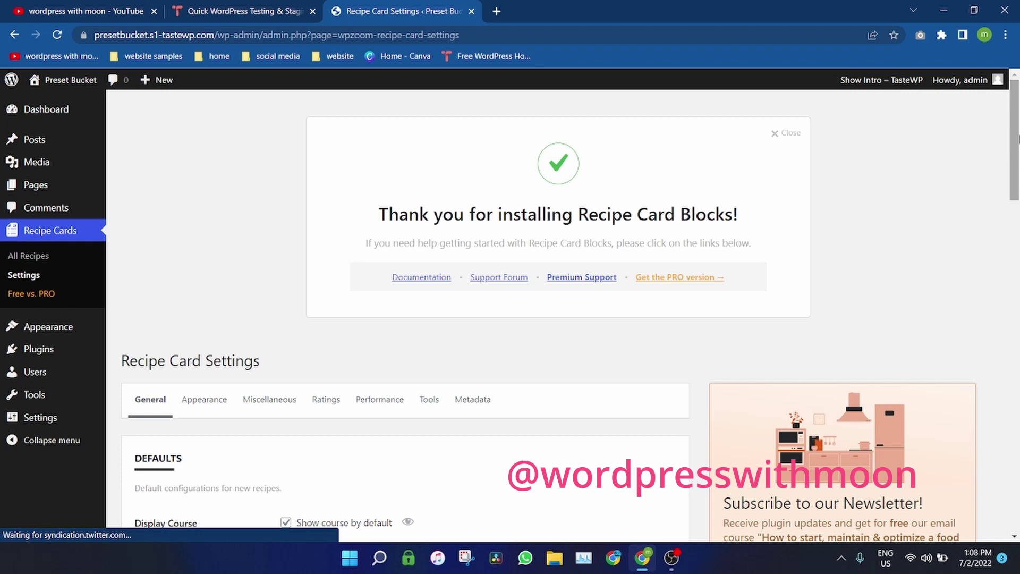
scroll(682, 171, "down", 1)
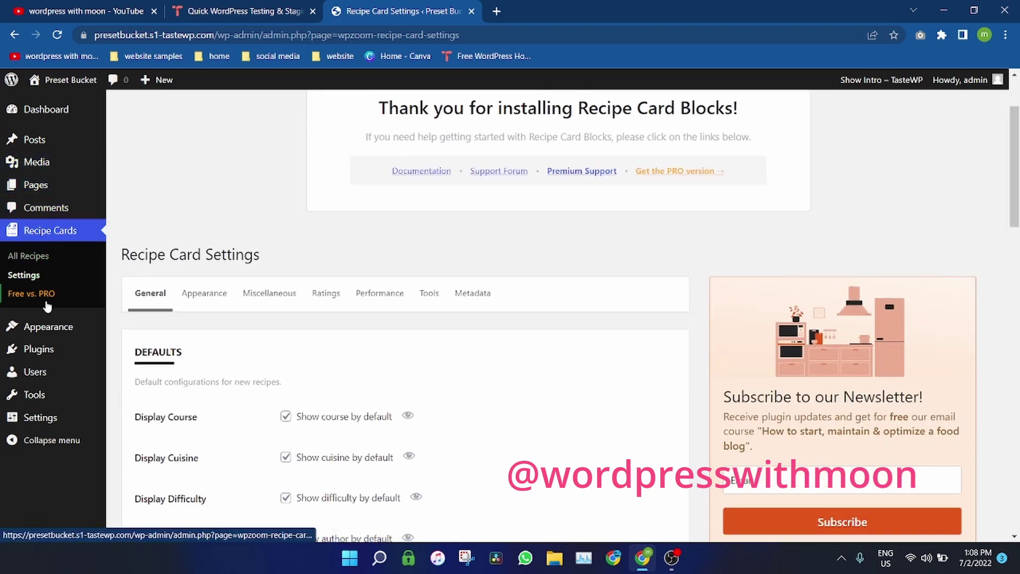
Step: Install and activate Elementor Website Builder from Plugins > Add New, then dismiss the notice
left_click(39, 349)
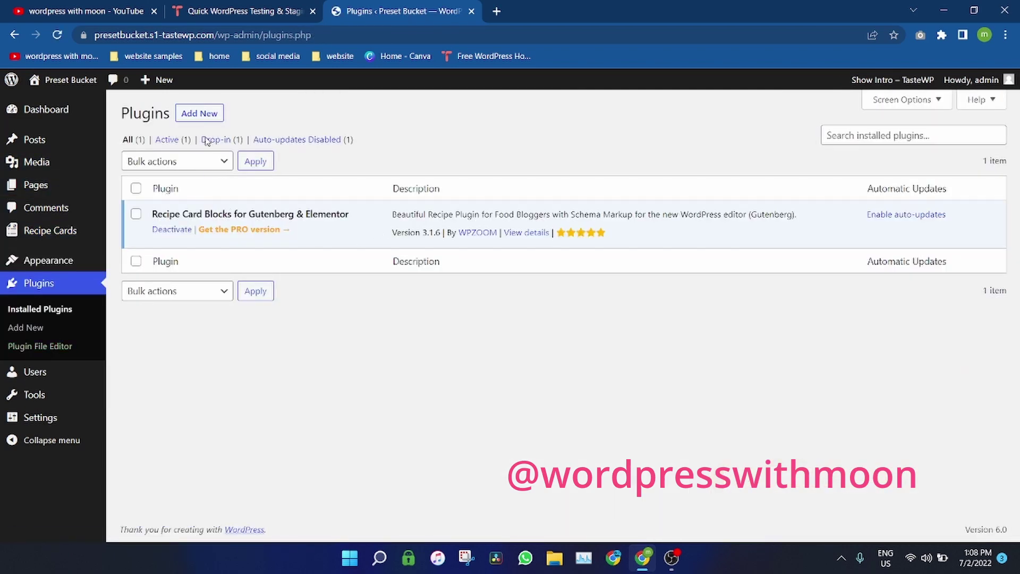
left_click(201, 114)
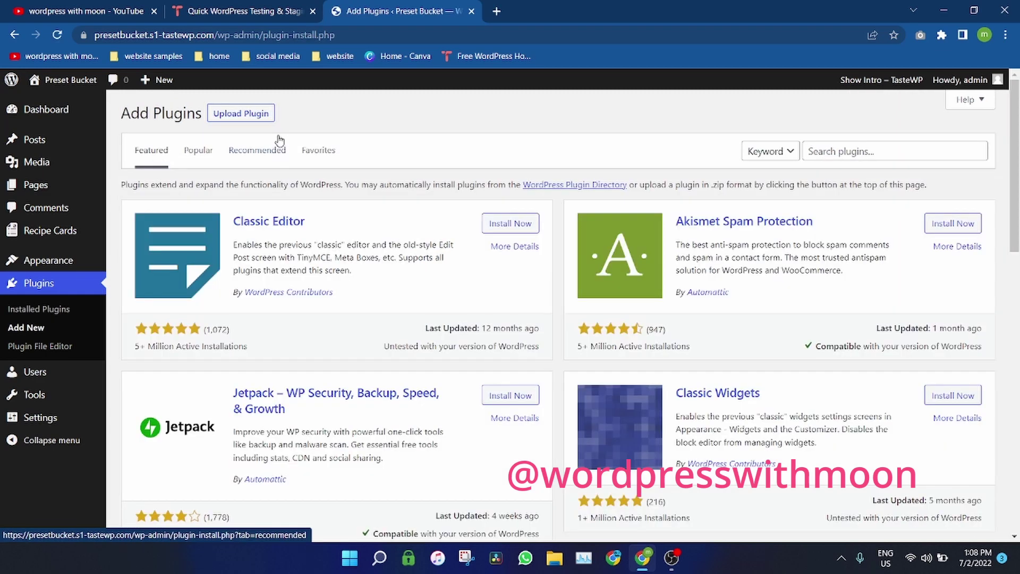
left_click(871, 154)
type("elementor")
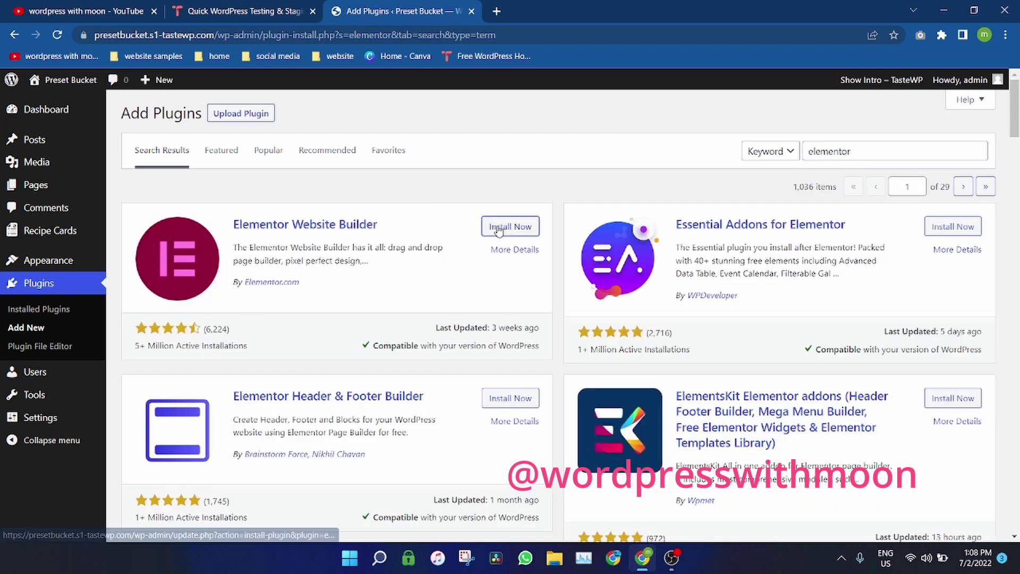
left_click(499, 230)
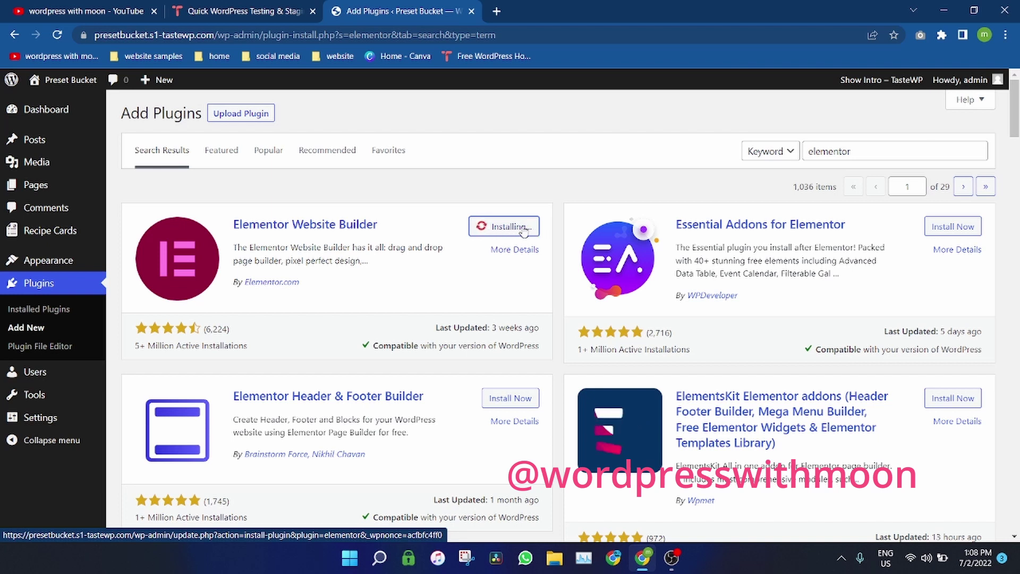
left_click(515, 230)
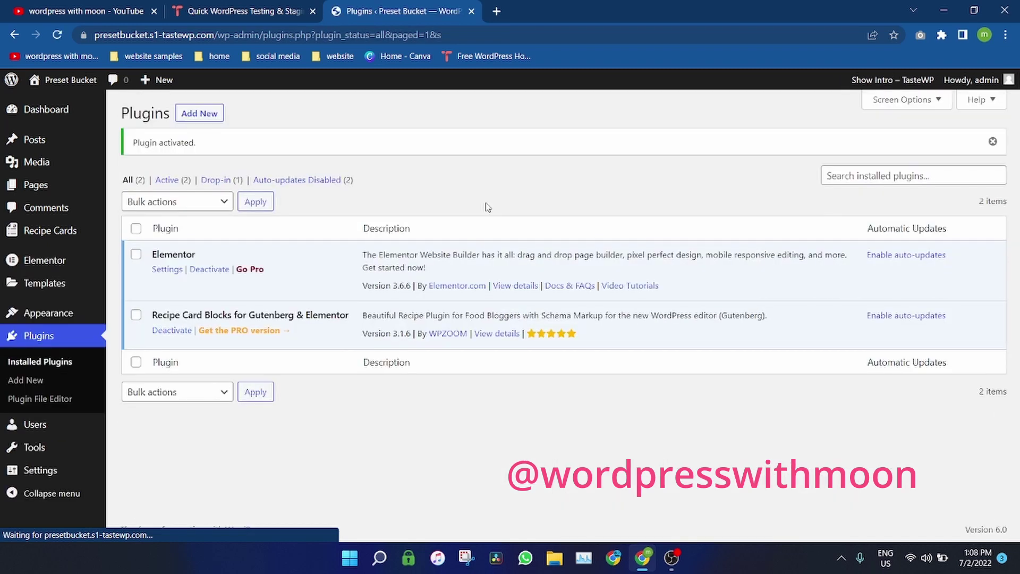
left_click(992, 141)
mouse_move(35, 185)
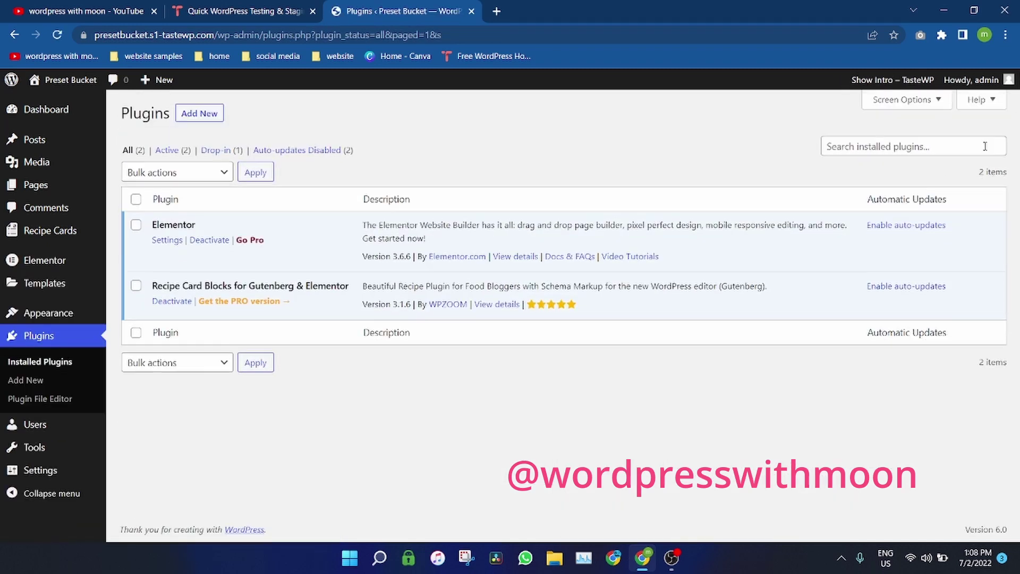
Step: Trash the single '(no title)' recipe in Recipe Cards > All Recipes and dismiss the notice
left_click(46, 185)
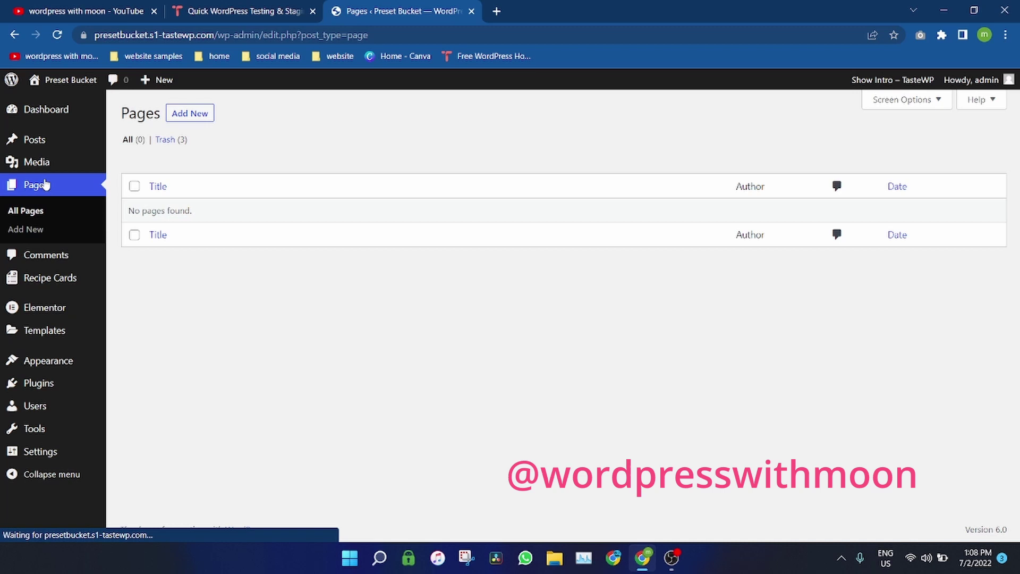
mouse_move(50, 277)
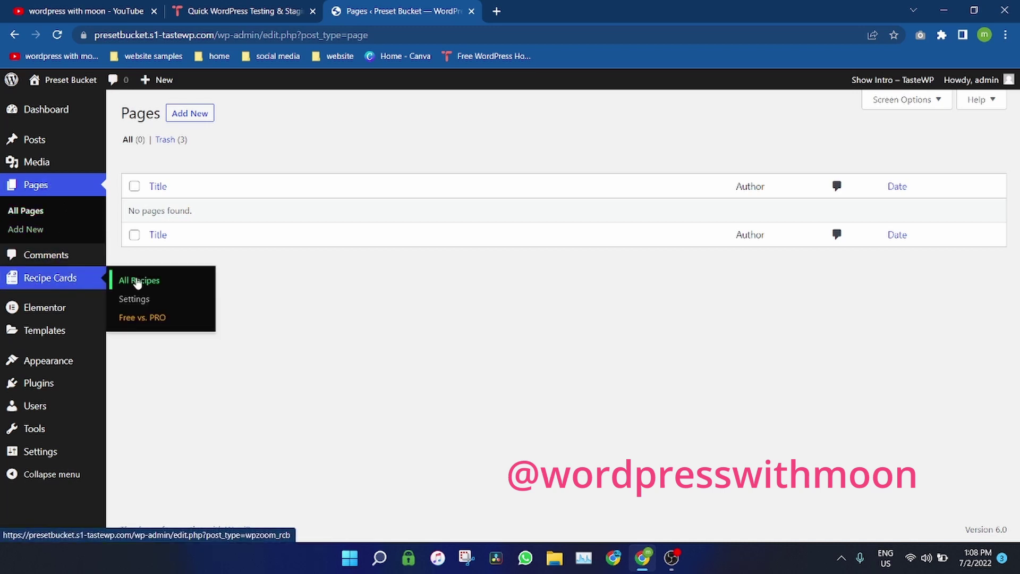
left_click(136, 281)
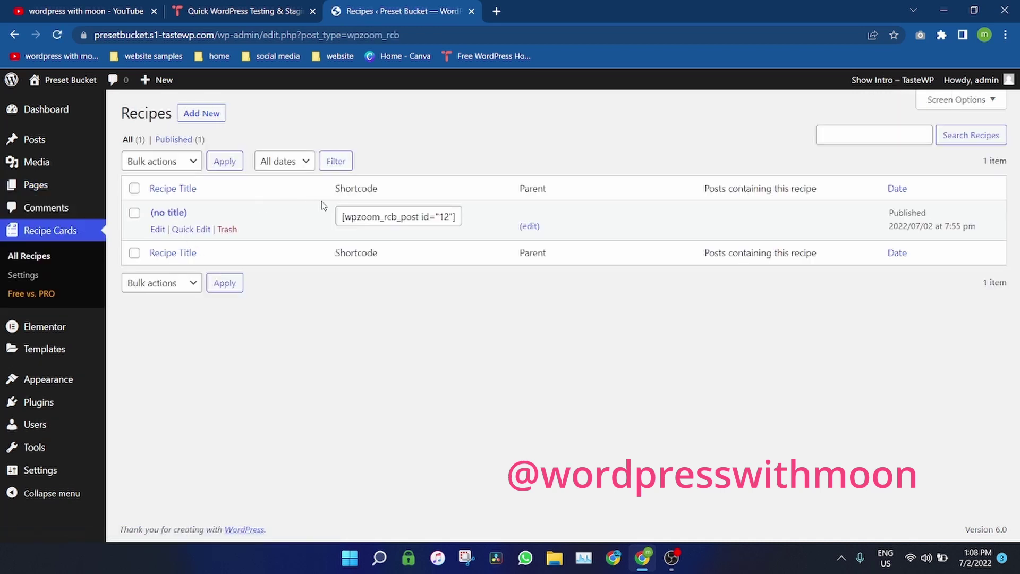
left_click(233, 231)
left_click(230, 232)
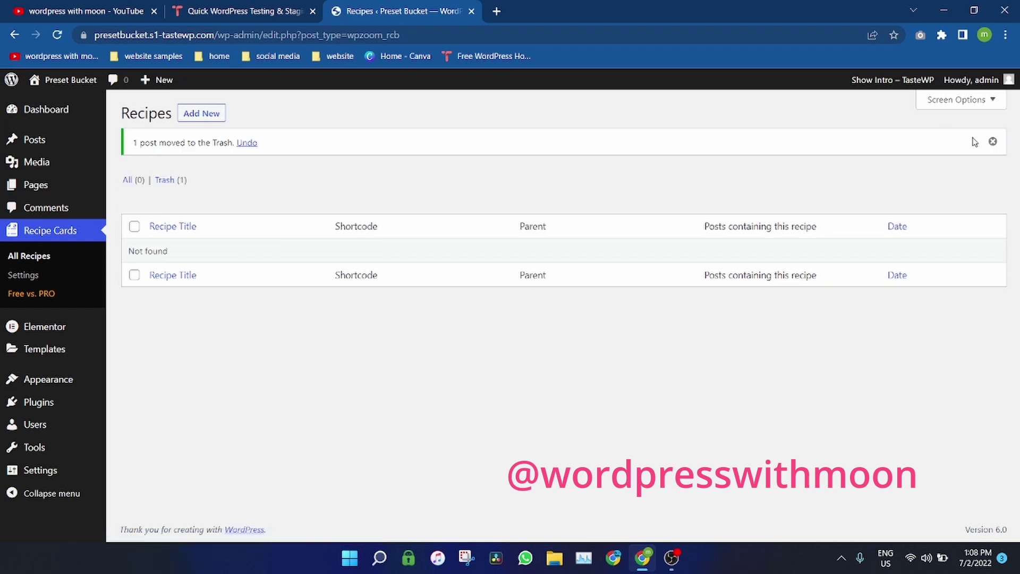
left_click(992, 142)
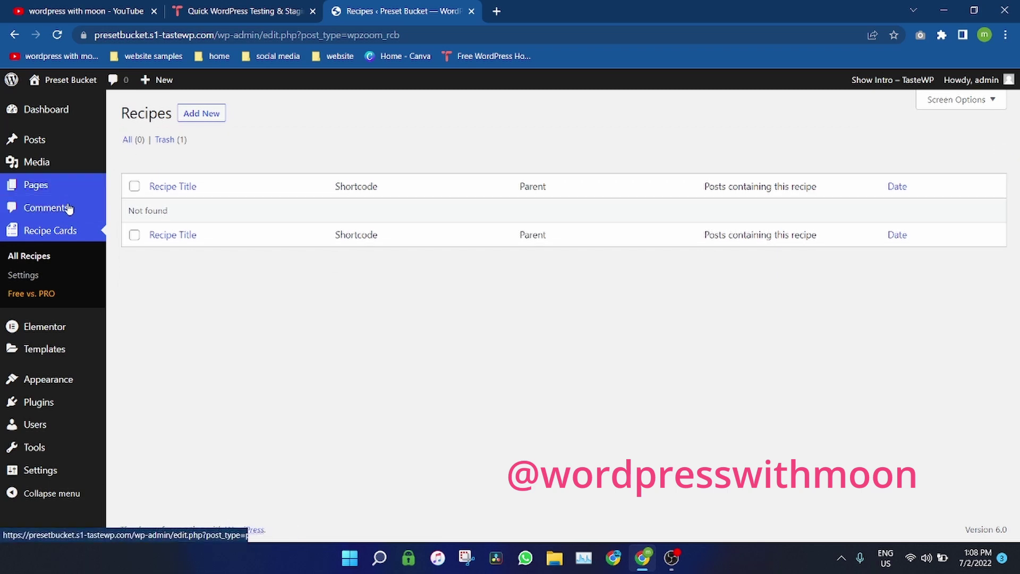
Step: Add a new page from the Pages screen and title it 'how'
left_click(39, 186)
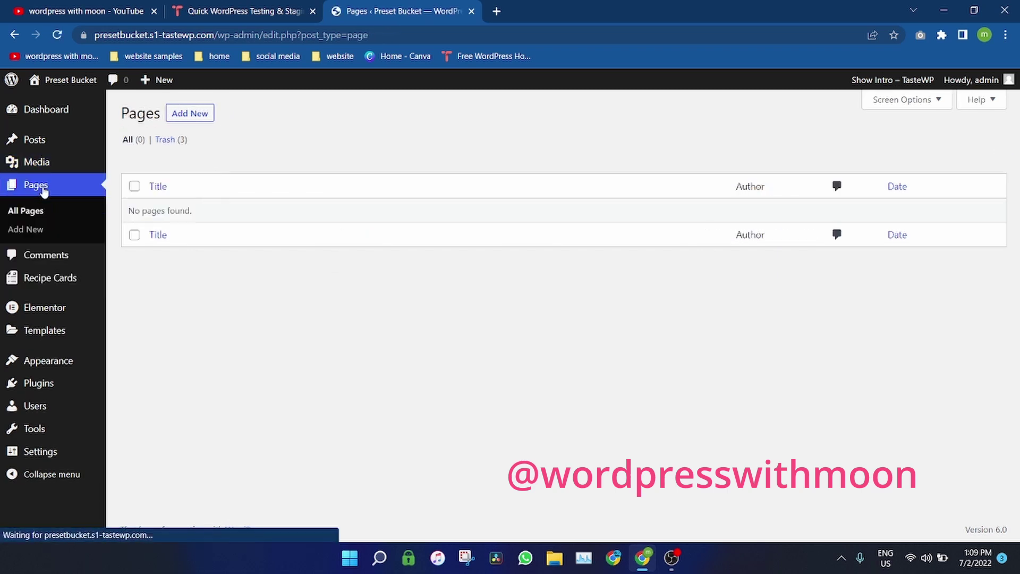
left_click(192, 115)
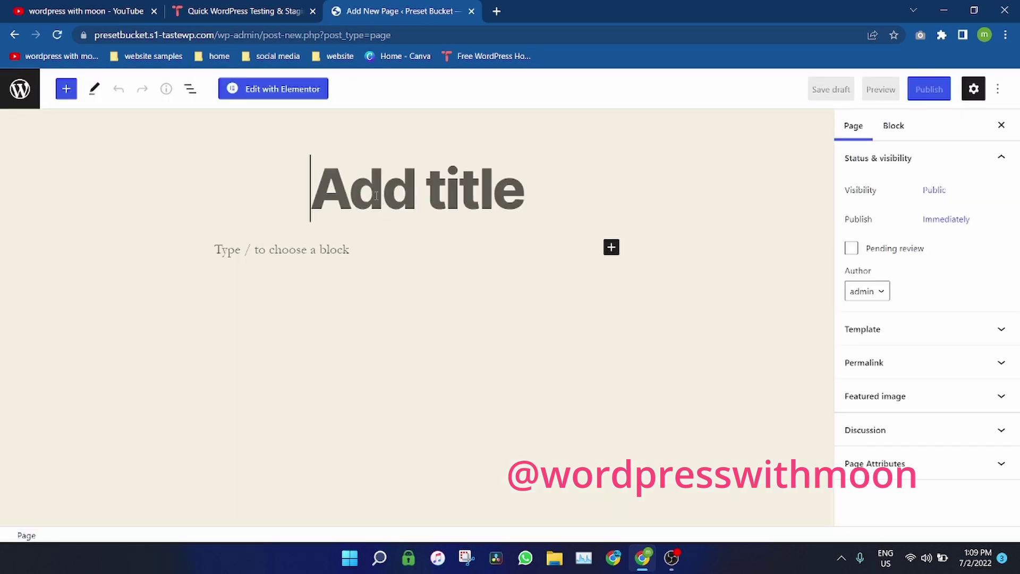
type("how")
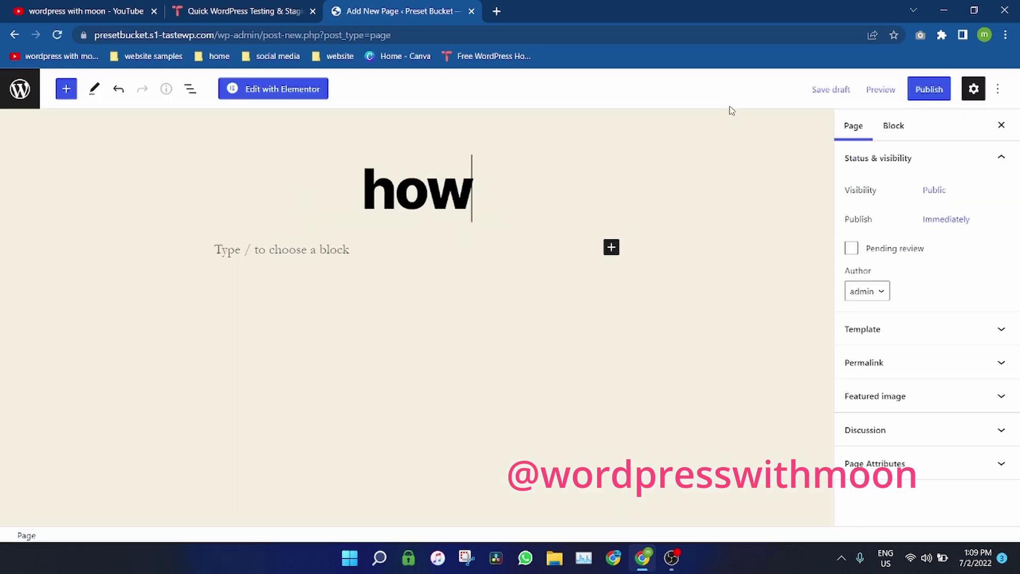
Step: Publish the 'how' page, reopen it for editing, and search the block inserter for 're'
left_click(923, 92)
left_click(877, 98)
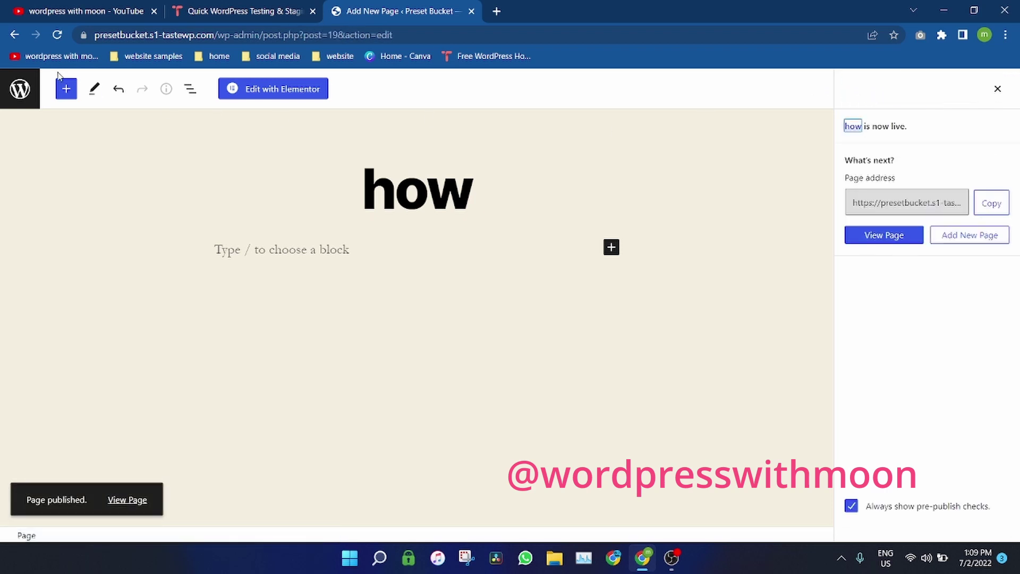
left_click(25, 91)
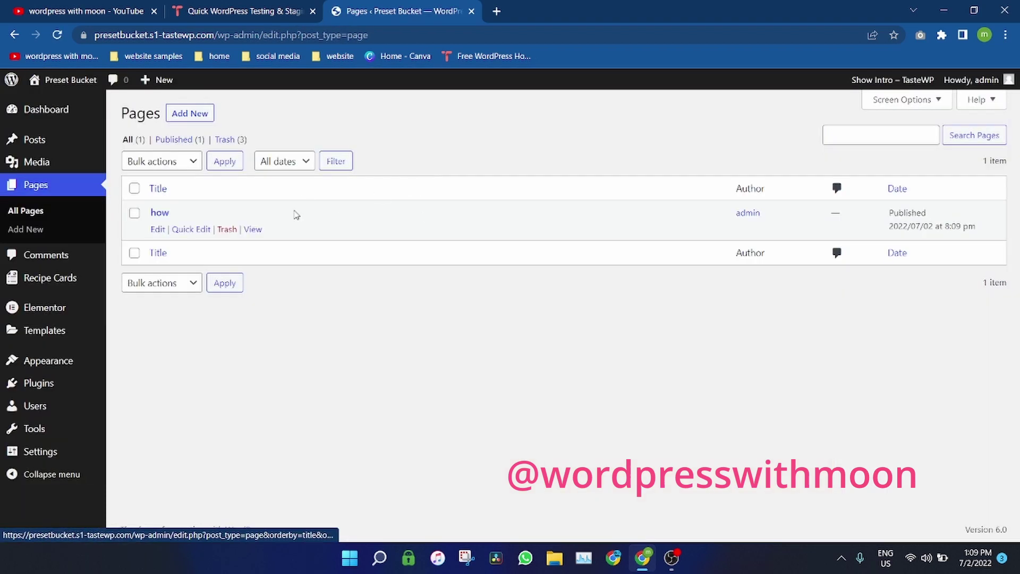
left_click(157, 229)
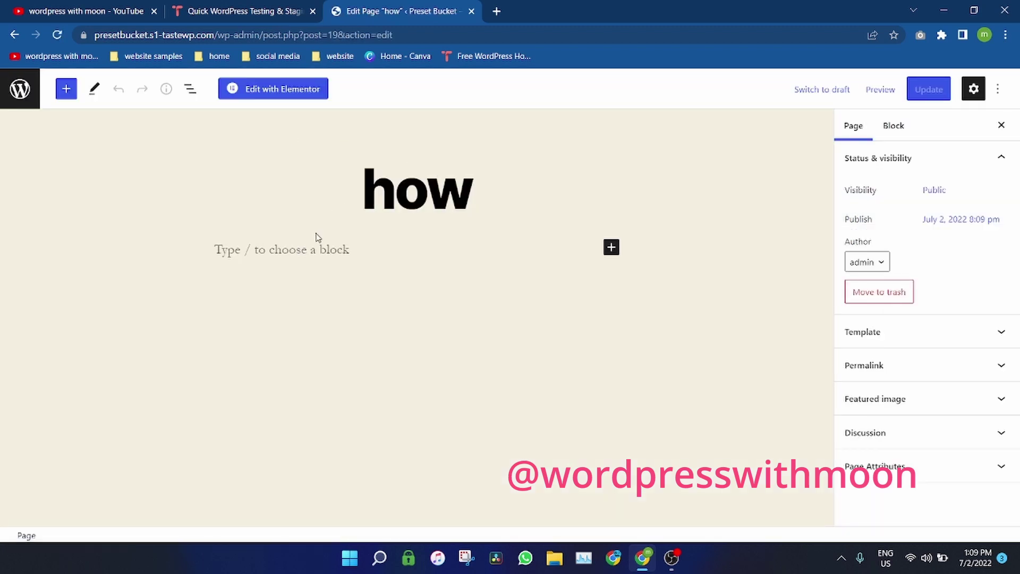
left_click(316, 238)
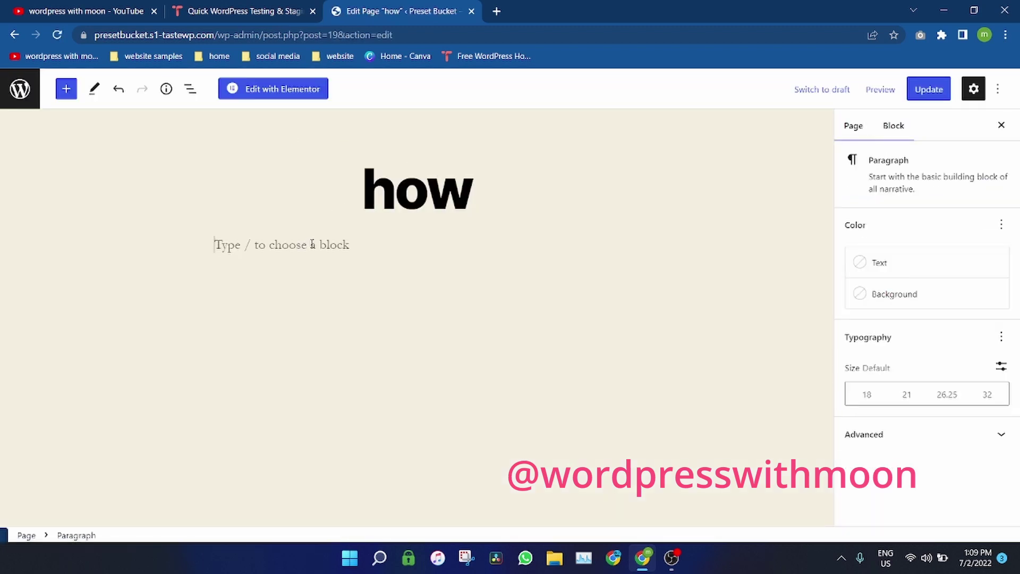
left_click(611, 243)
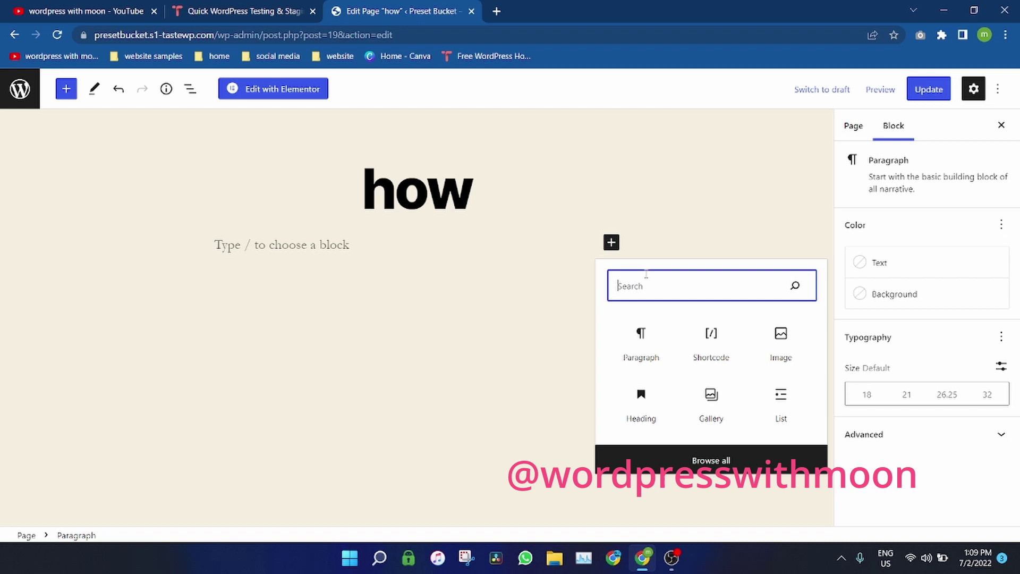
type("re")
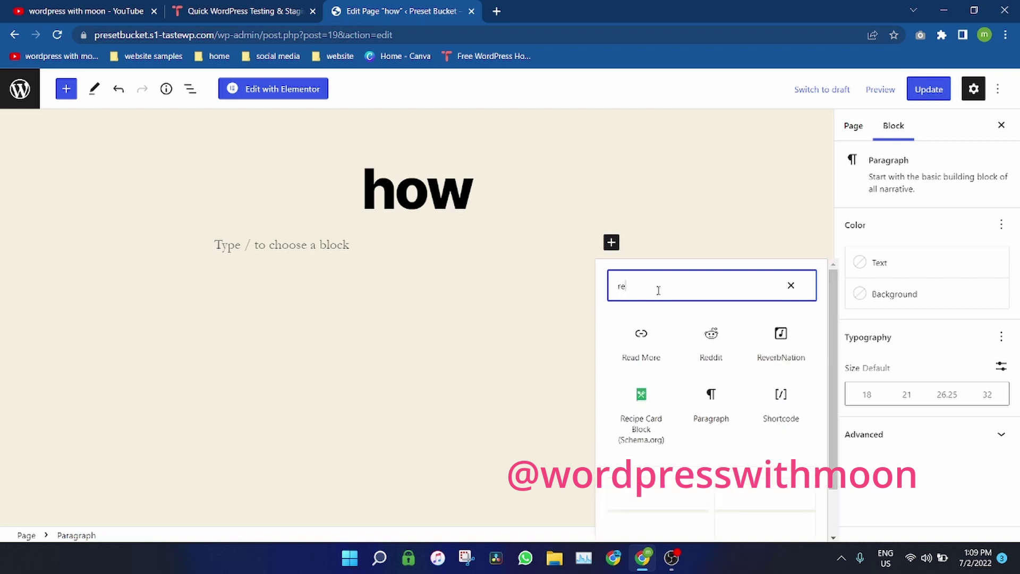
Step: Insert the Recipe Card Block (Schema.org), try Simple Design, and settle on the New Design style
left_click(641, 415)
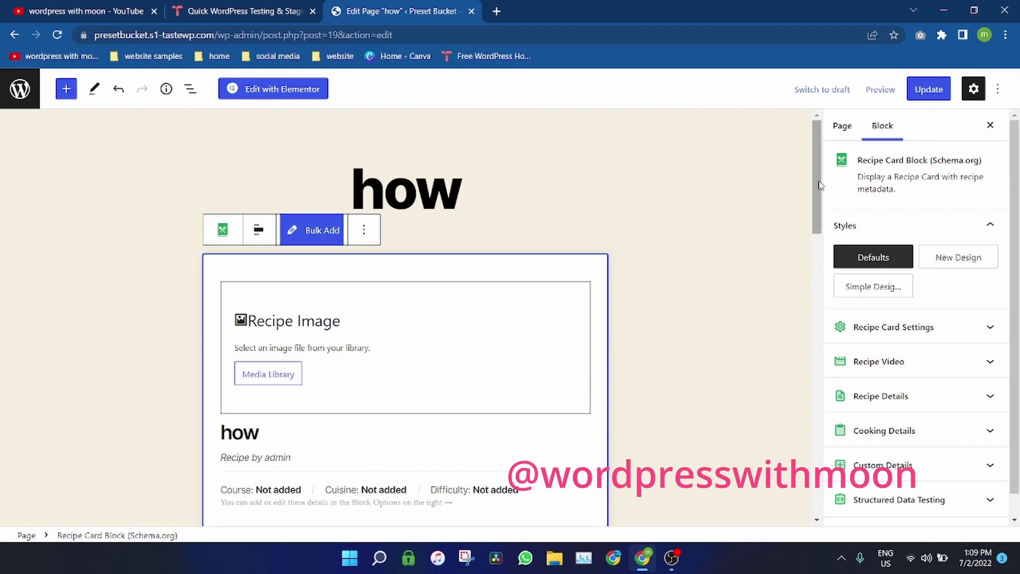
mouse_move(816, 184)
left_mouse_down()
mouse_move(830, 403)
mouse_move(818, 183)
left_mouse_up()
left_click(223, 232)
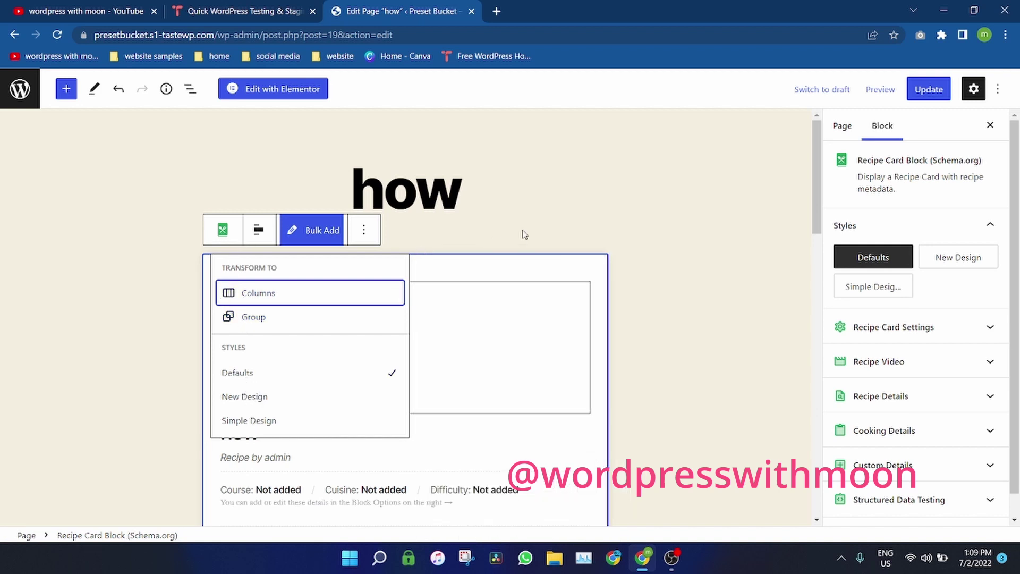
left_click(250, 397)
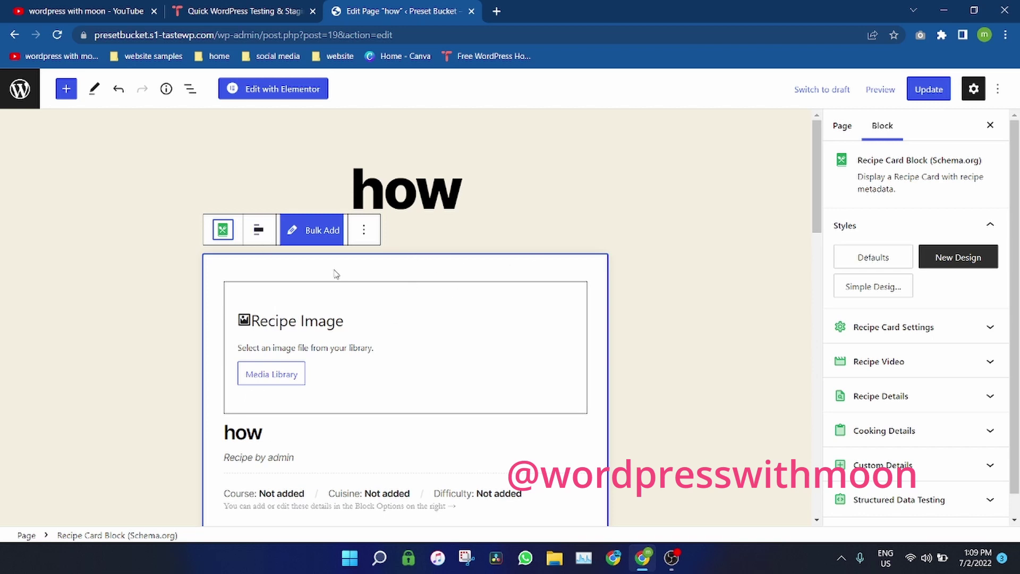
left_click(227, 231)
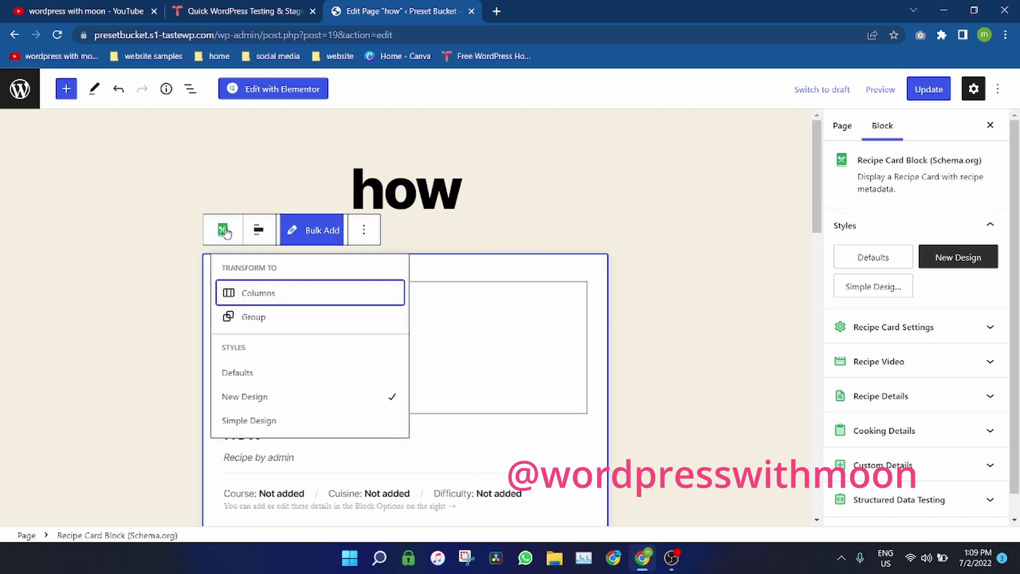
left_click(252, 421)
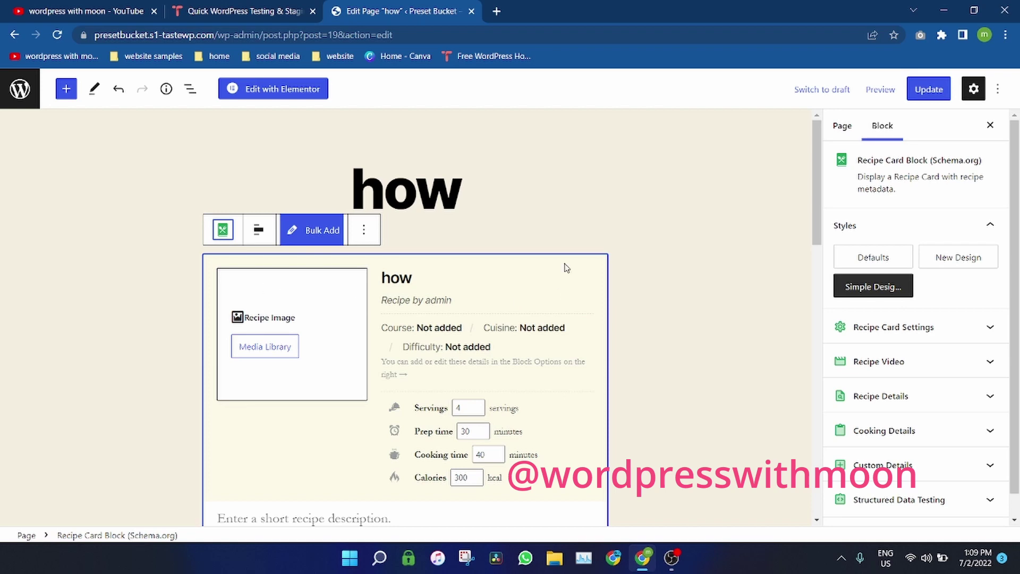
left_click_drag(814, 219, 825, 273)
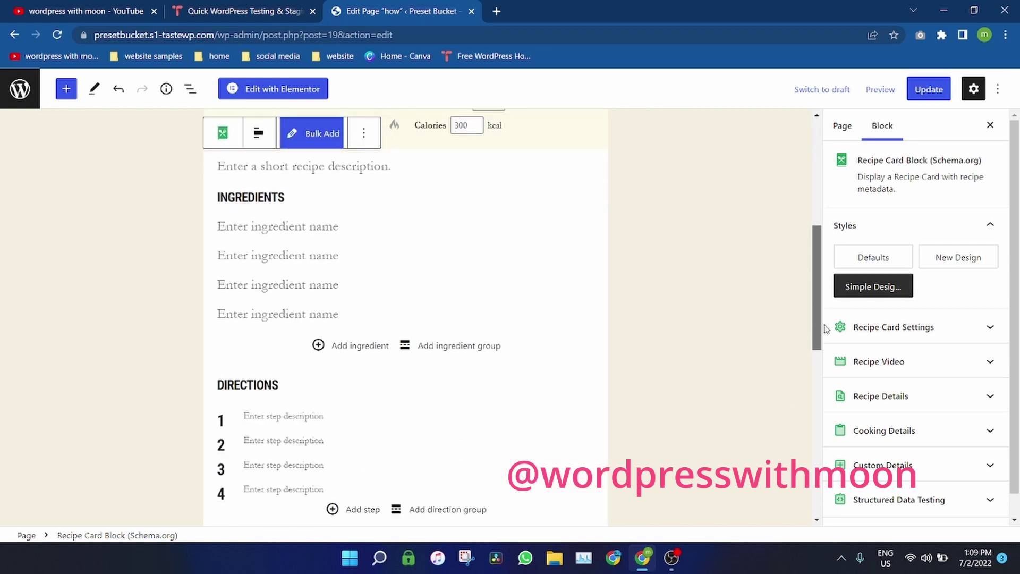
scroll(289, 197, "up", 3)
scroll(289, 197, "up", 1)
left_click(222, 231)
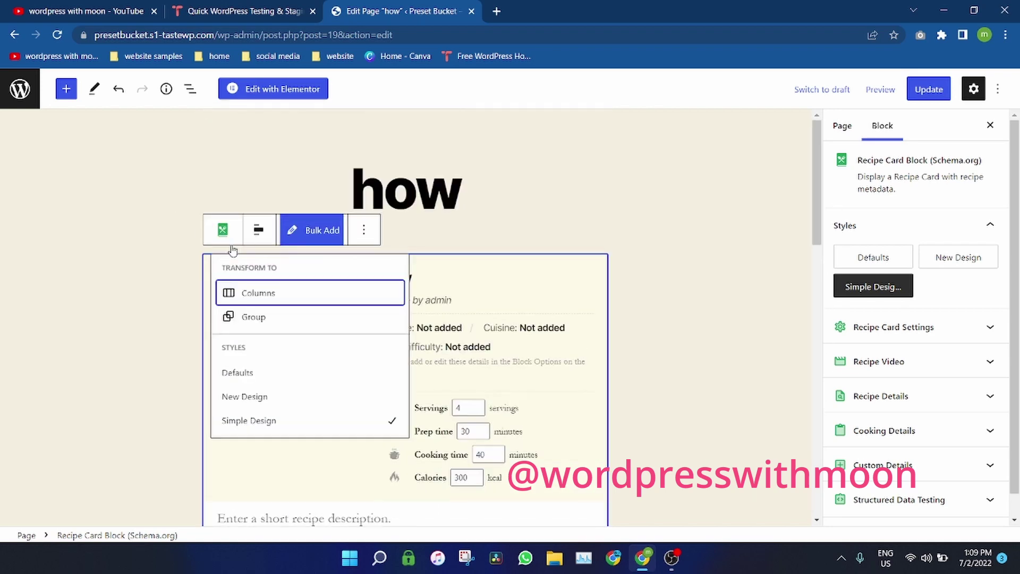
left_click(265, 396)
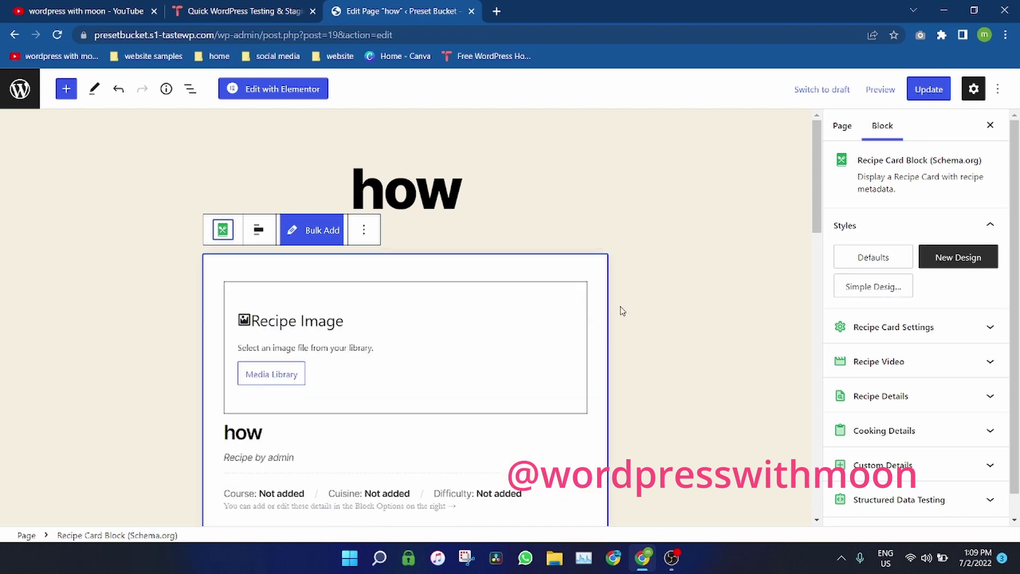
left_click(675, 315)
mouse_move(828, 215)
left_mouse_down()
mouse_move(849, 452)
mouse_move(856, 253)
left_mouse_up()
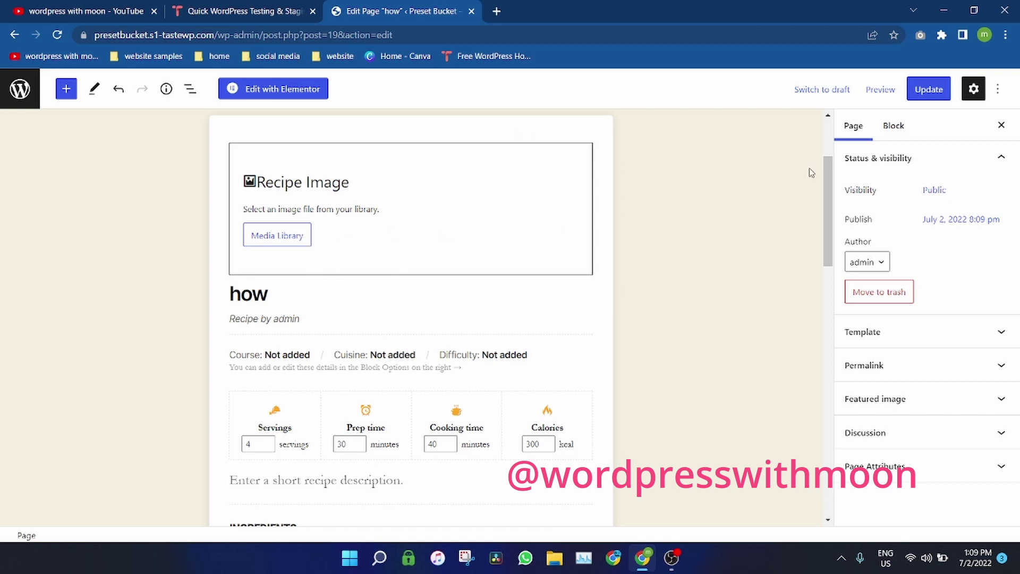
left_click_drag(827, 180, 831, 186)
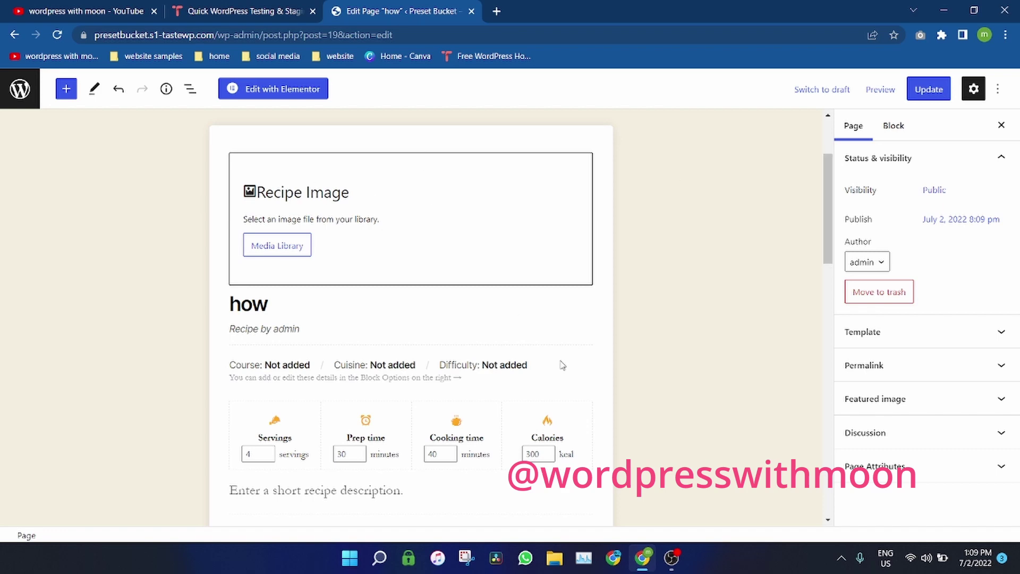
mouse_move(829, 199)
left_mouse_down()
mouse_move(838, 428)
mouse_move(835, 224)
left_mouse_up()
left_click(292, 170)
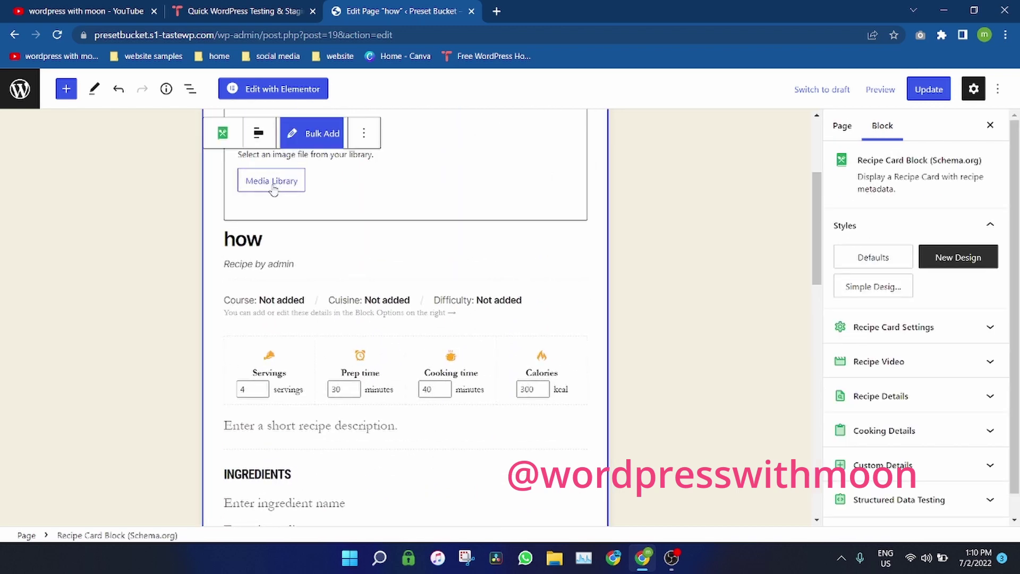
left_click(275, 182)
left_click(101, 237)
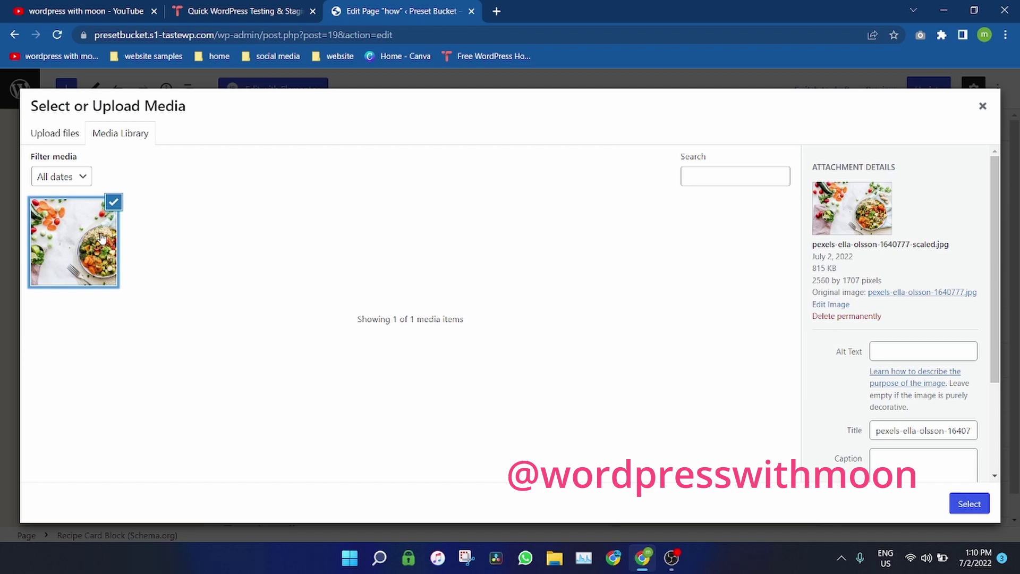
left_click(969, 503)
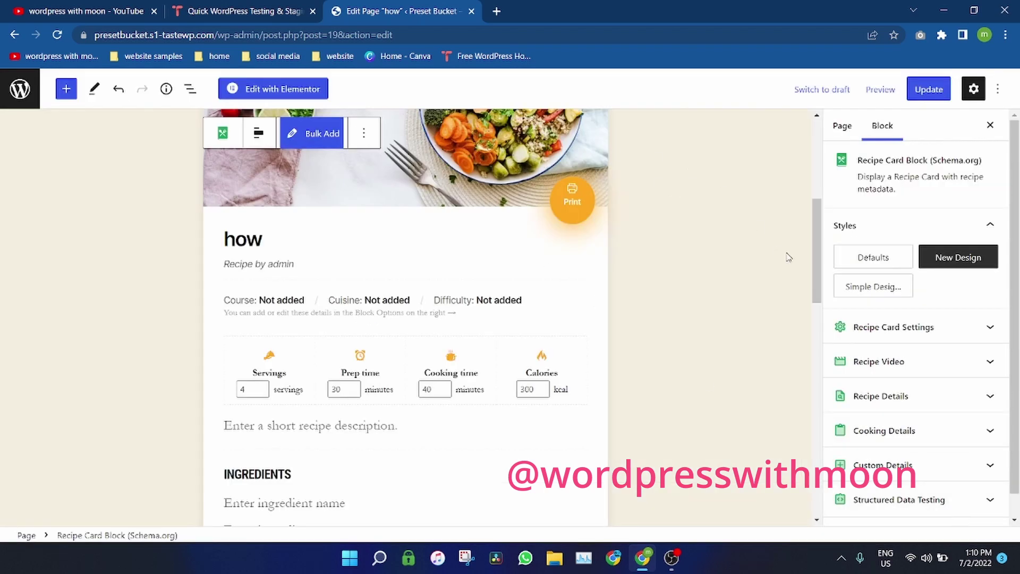
scroll(814, 217, "up", 2)
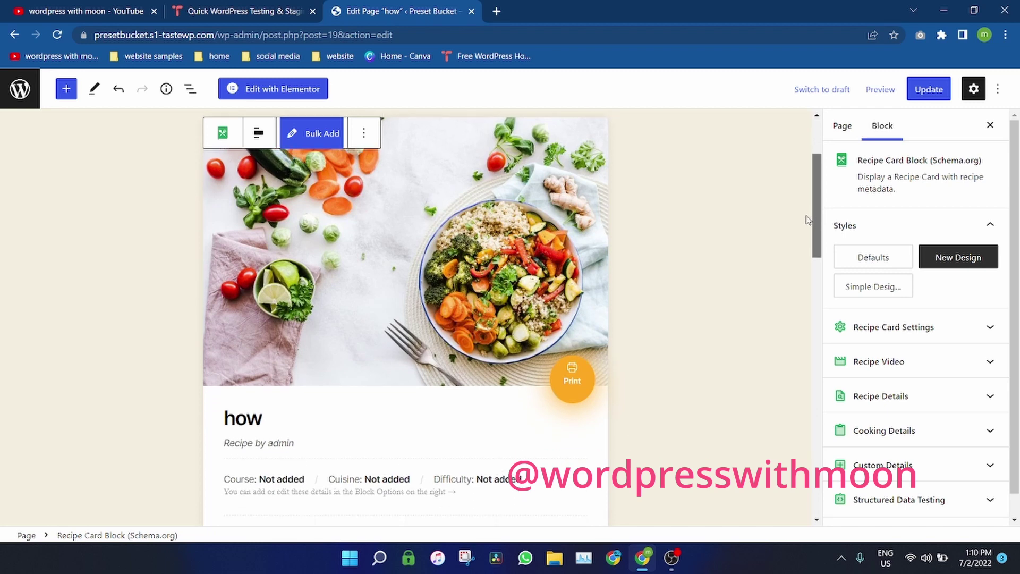
scroll(812, 230, "down", 1)
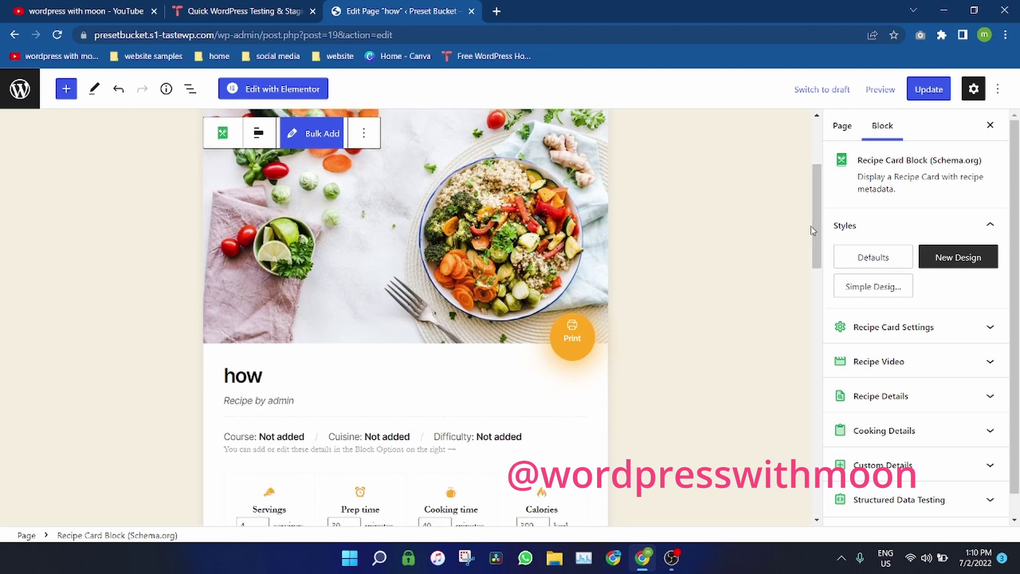
left_click(673, 560)
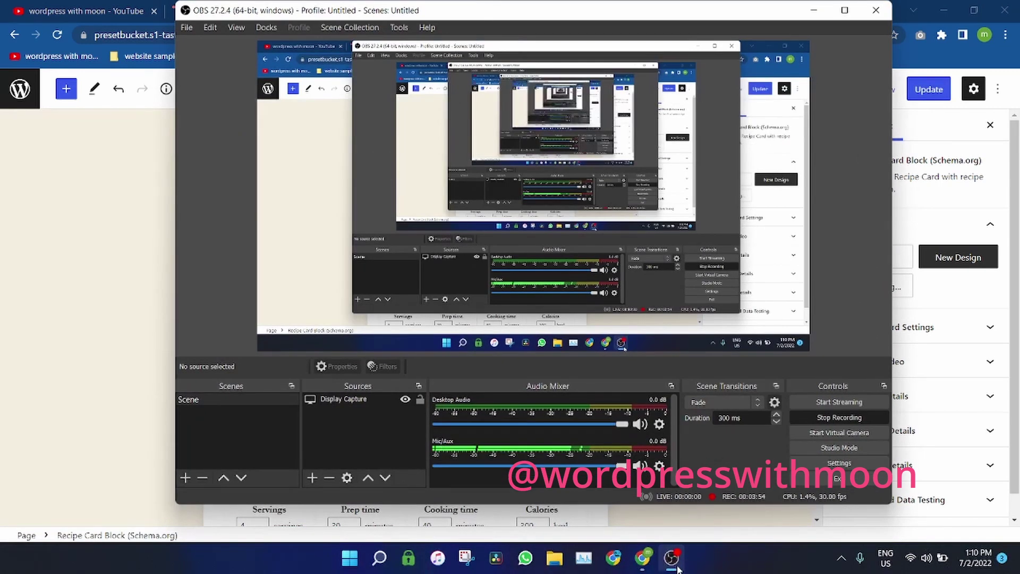
scroll(817, 201, "up", 1)
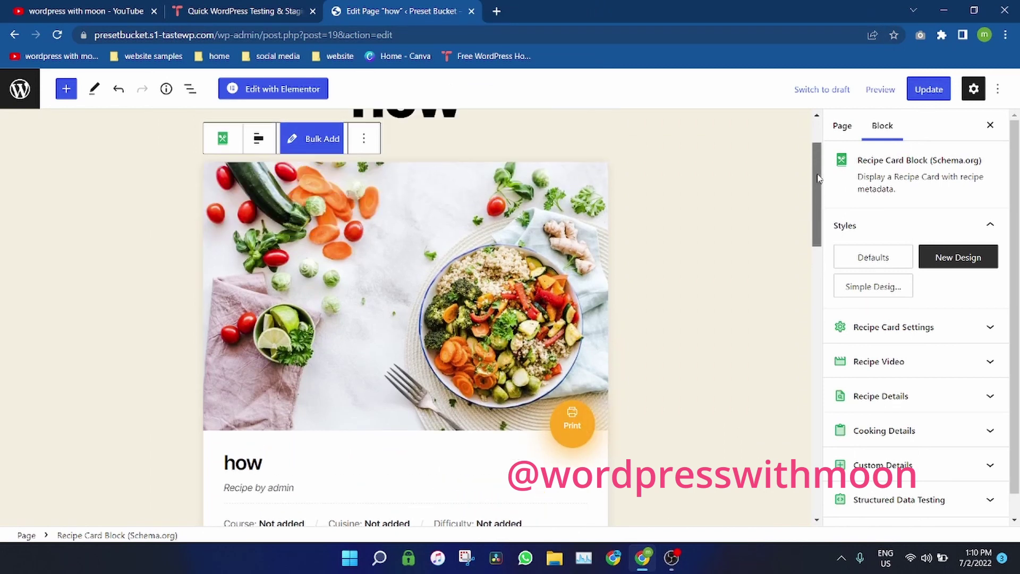
scroll(816, 200, "down", 1)
scroll(816, 200, "up", 1)
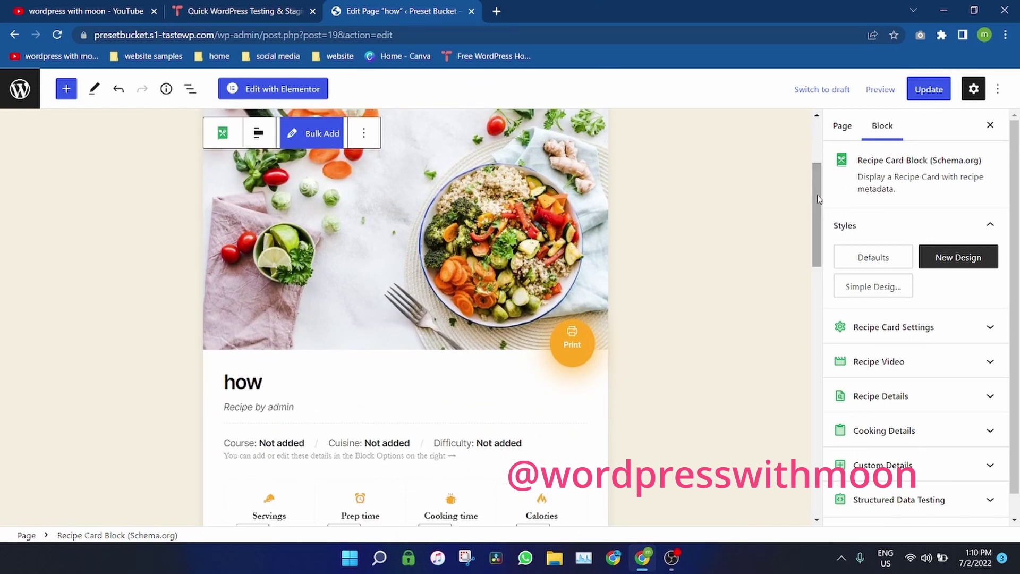
Step: Replace the recipe card title 'how' with 'how to make pan cake'
left_click(265, 380)
left_click_drag(266, 379, 192, 383)
type("h")
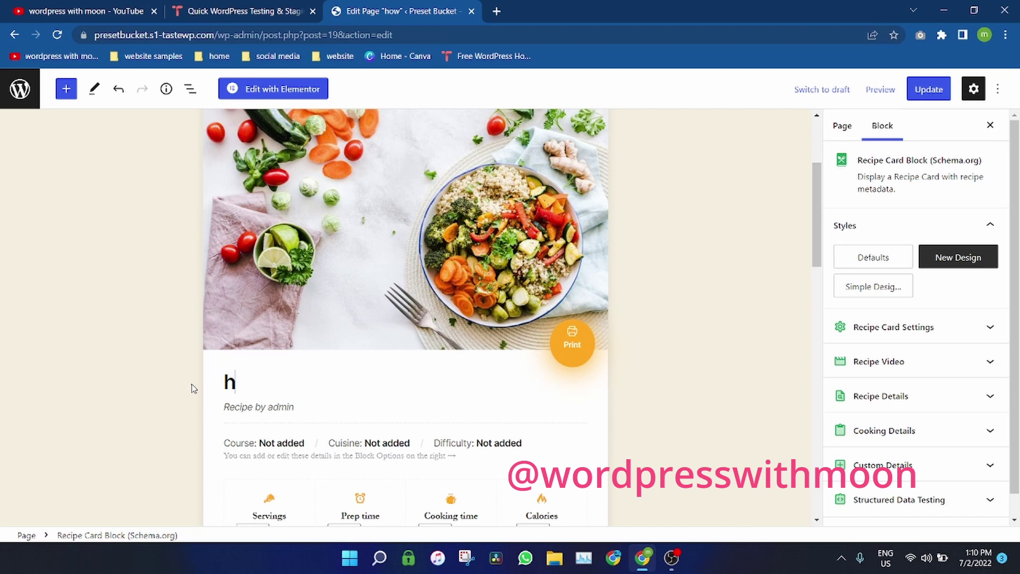
type("ow to ")
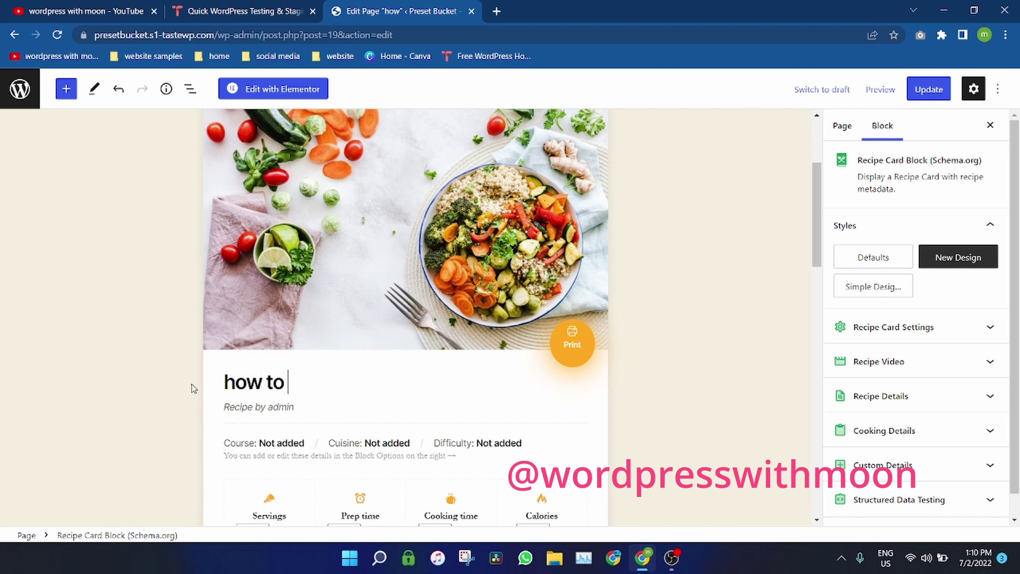
type("make ")
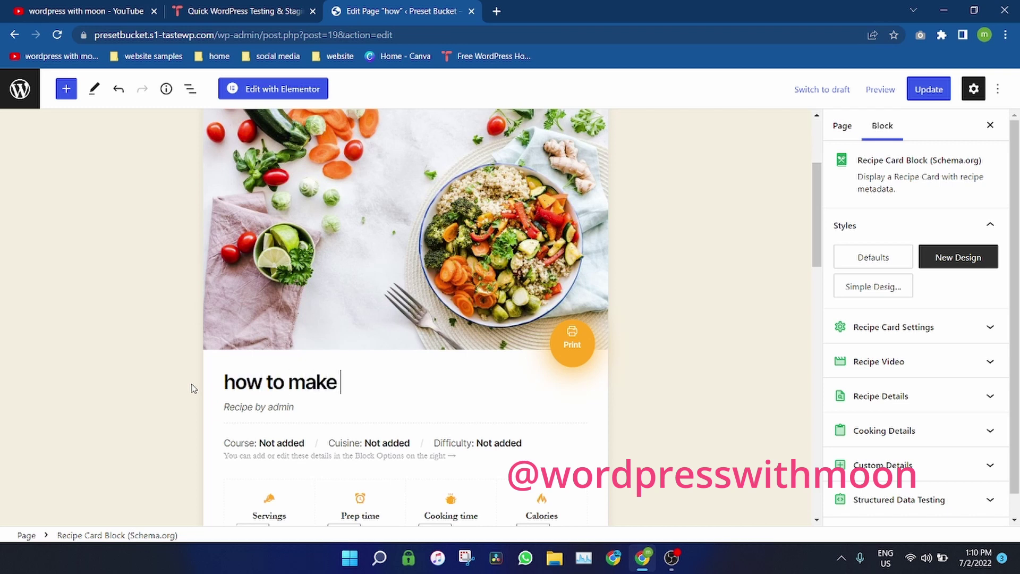
type("pan c")
type("ak")
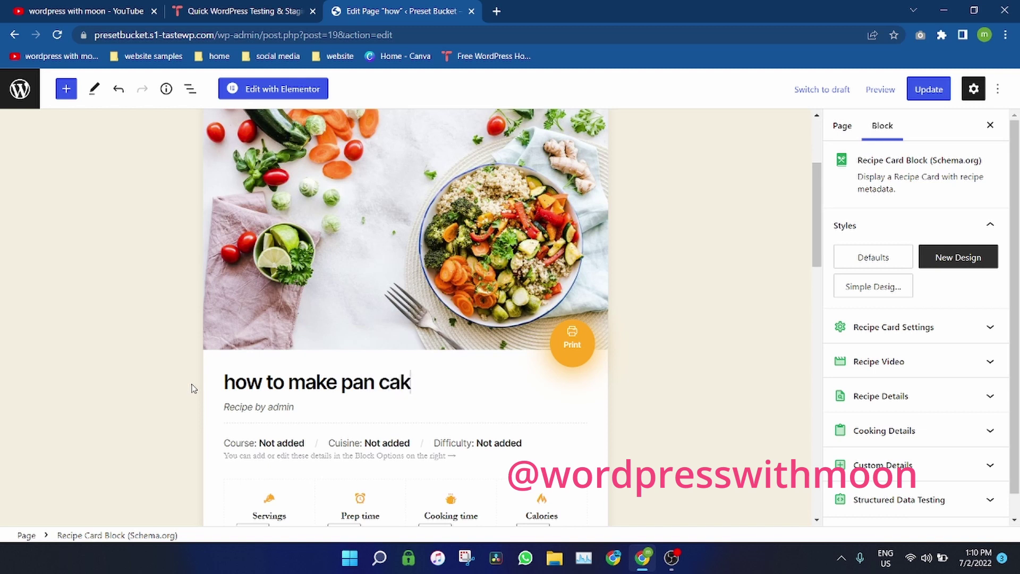
type("e")
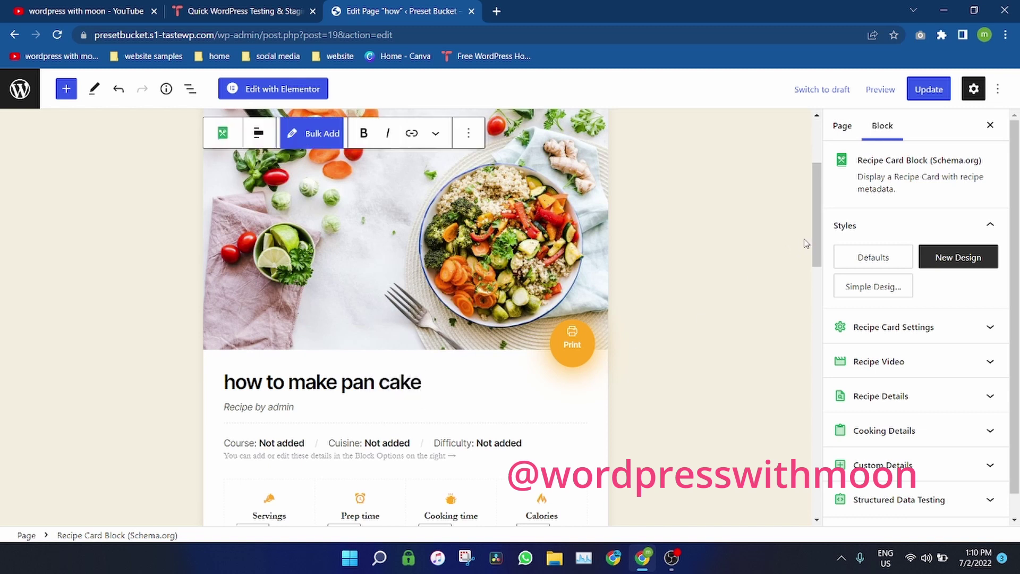
scroll(813, 255, "down", 2)
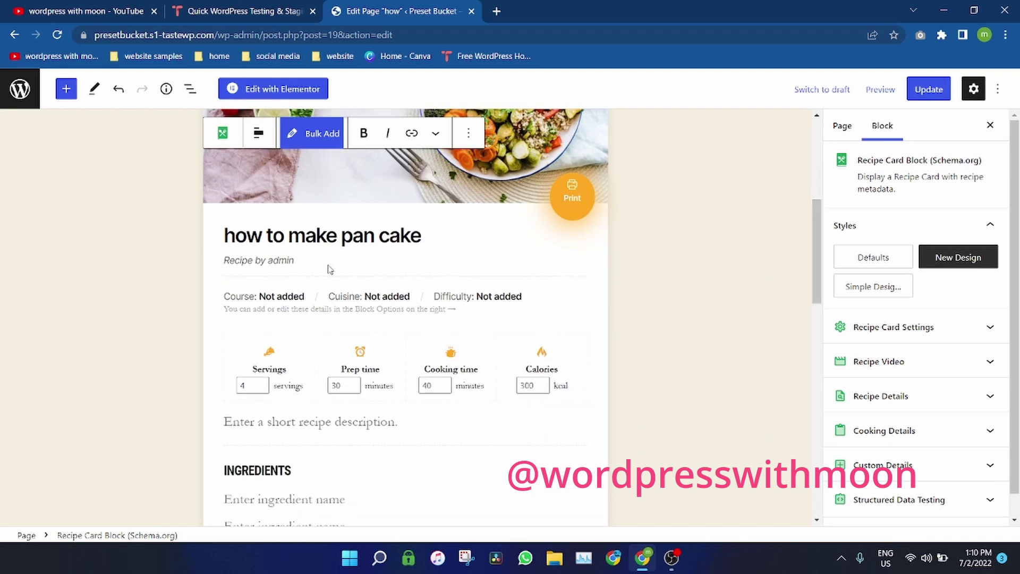
left_click(313, 269)
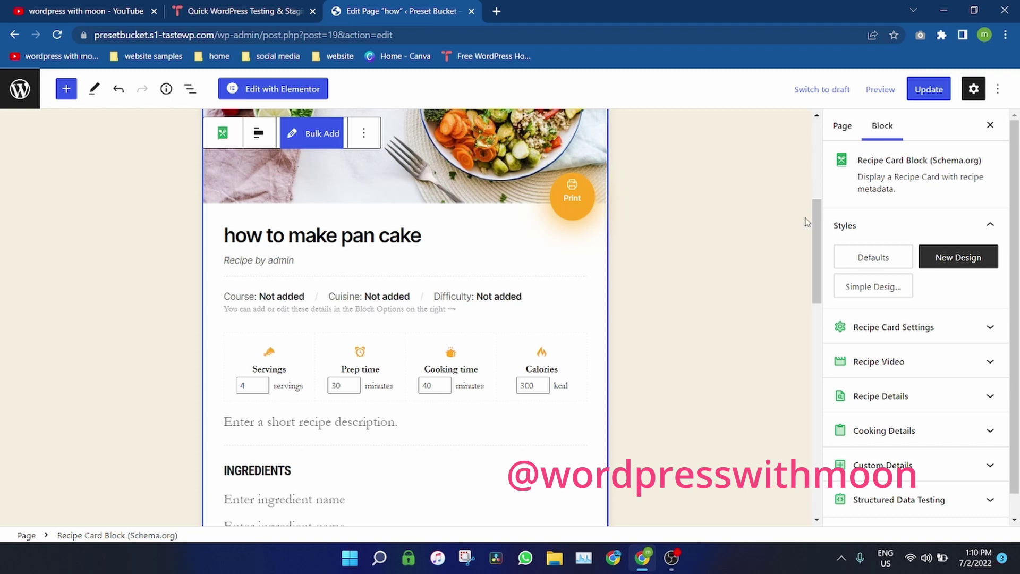
scroll(399, 319, "down", 2)
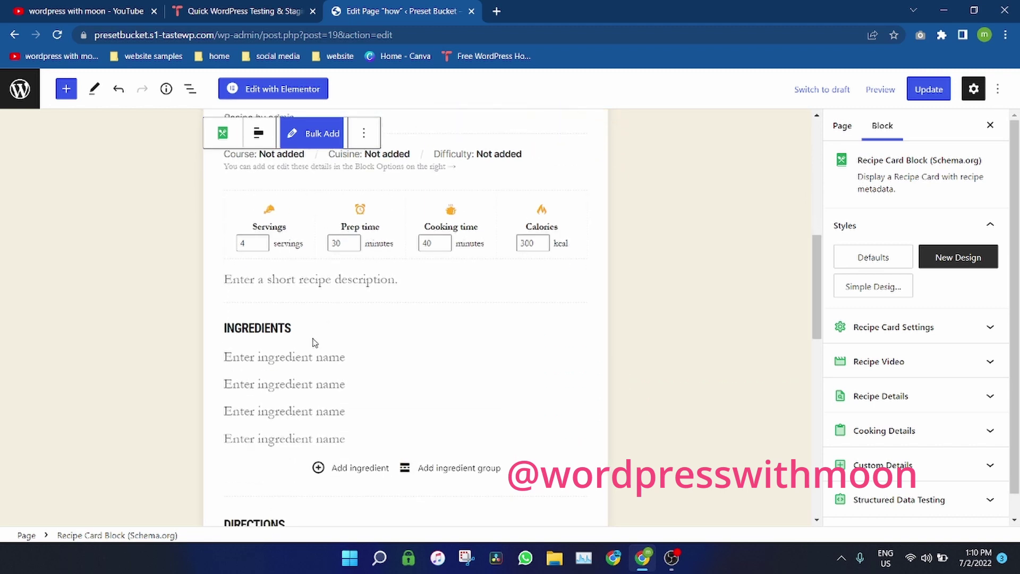
Step: Enter milk and pan as the first two recipe ingredients
left_click(278, 359)
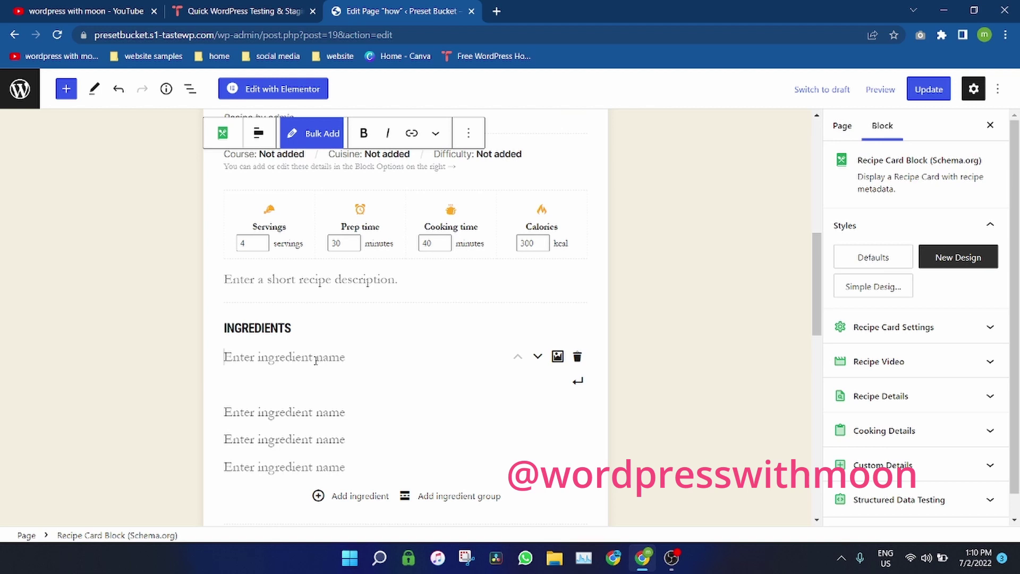
type("milk")
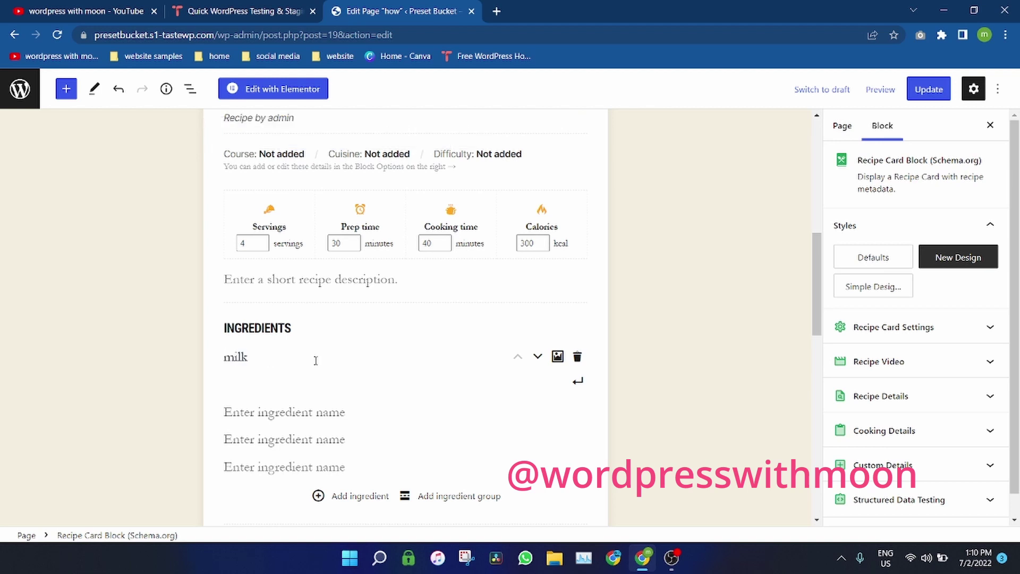
left_click(301, 406)
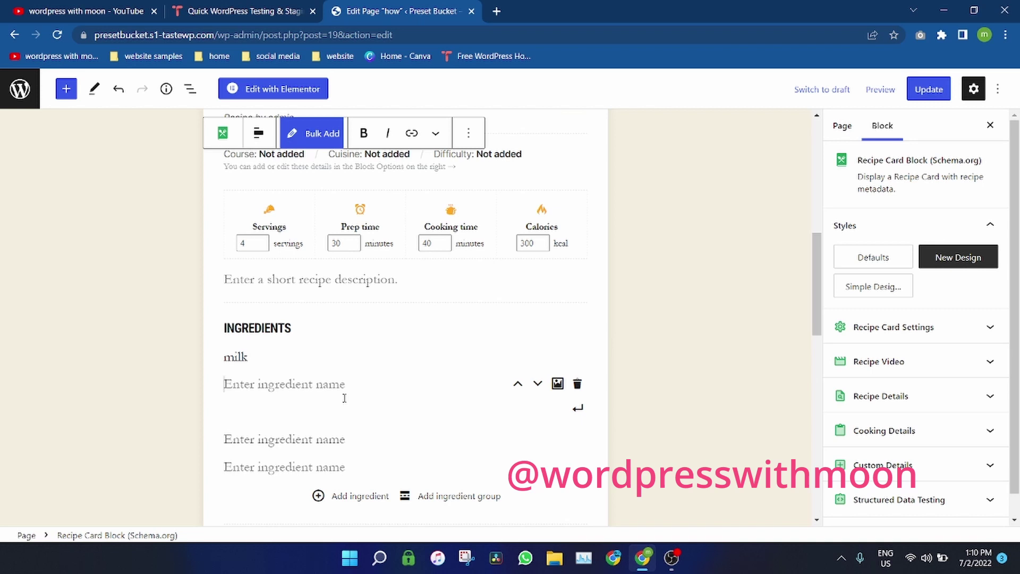
type("pan")
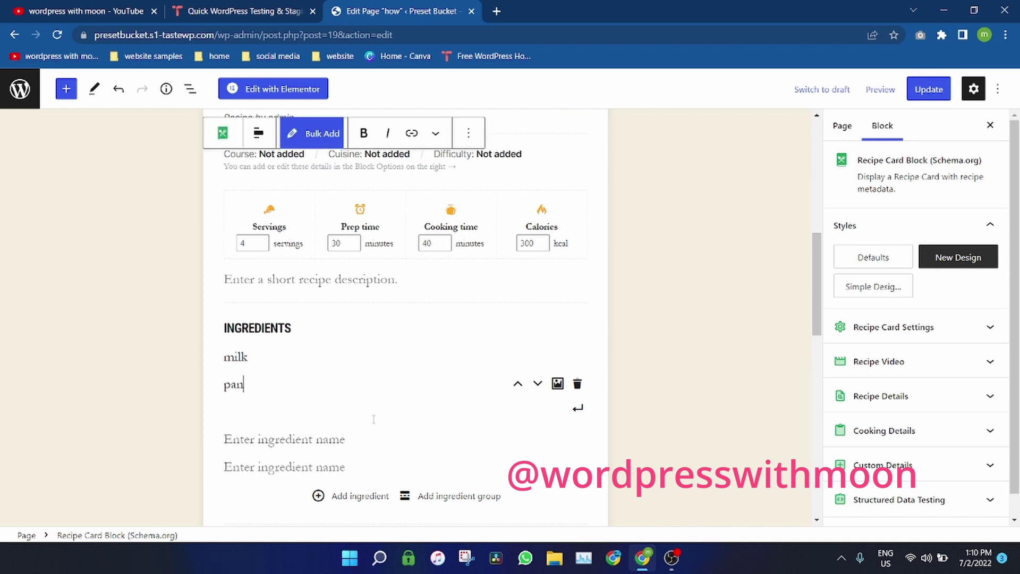
left_click(349, 433)
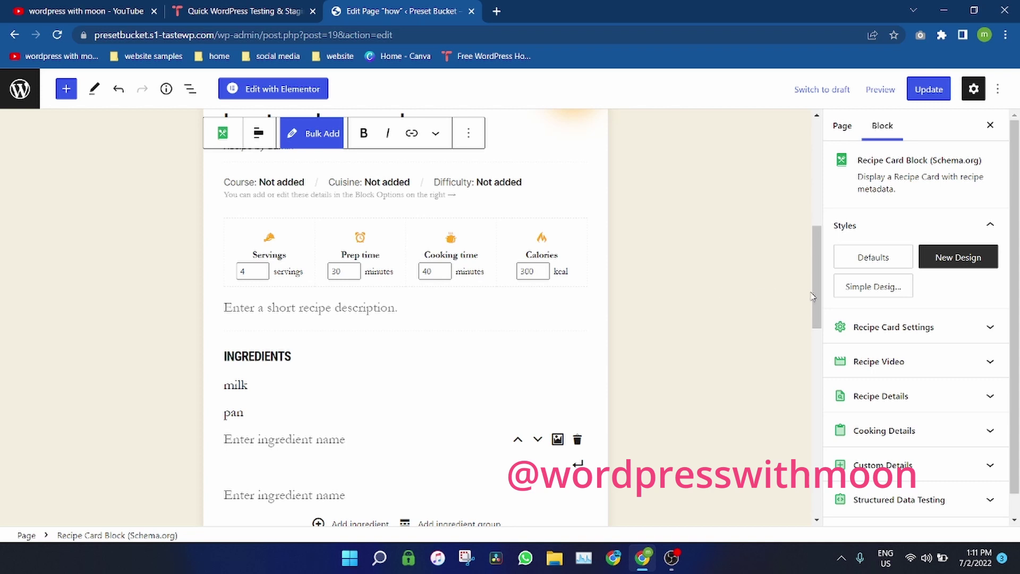
scroll(812, 296, "down", 5)
Step: Write 'first to boil the milk' as direction step 1
left_click(302, 272)
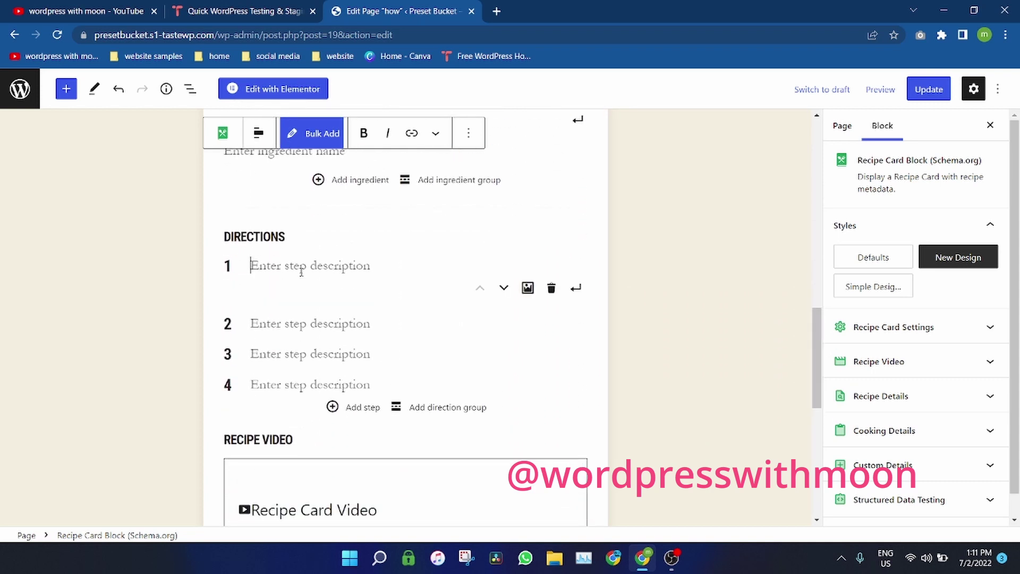
type("first to boil the milk")
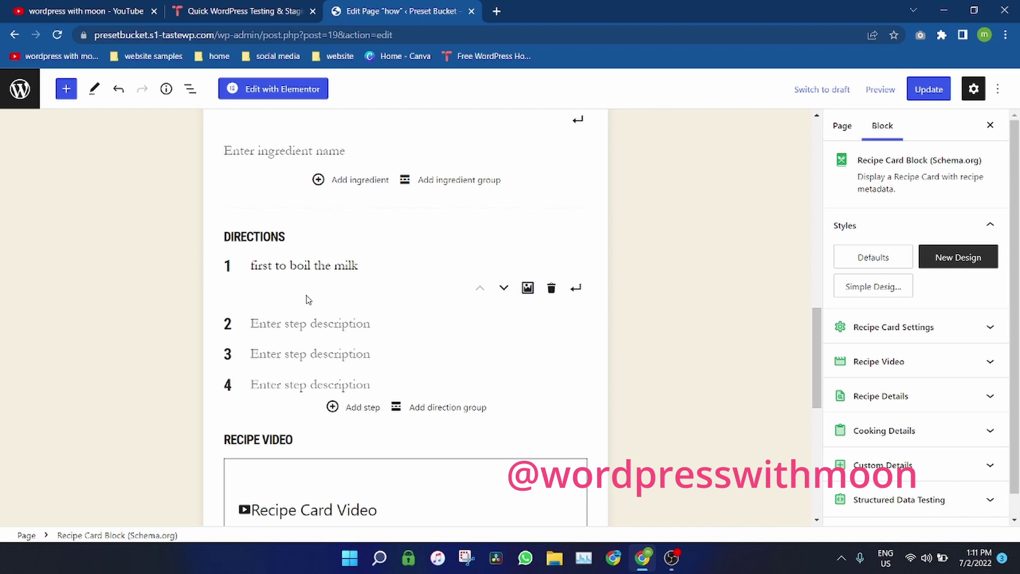
left_click(309, 322)
left_click(309, 360)
left_click(311, 406)
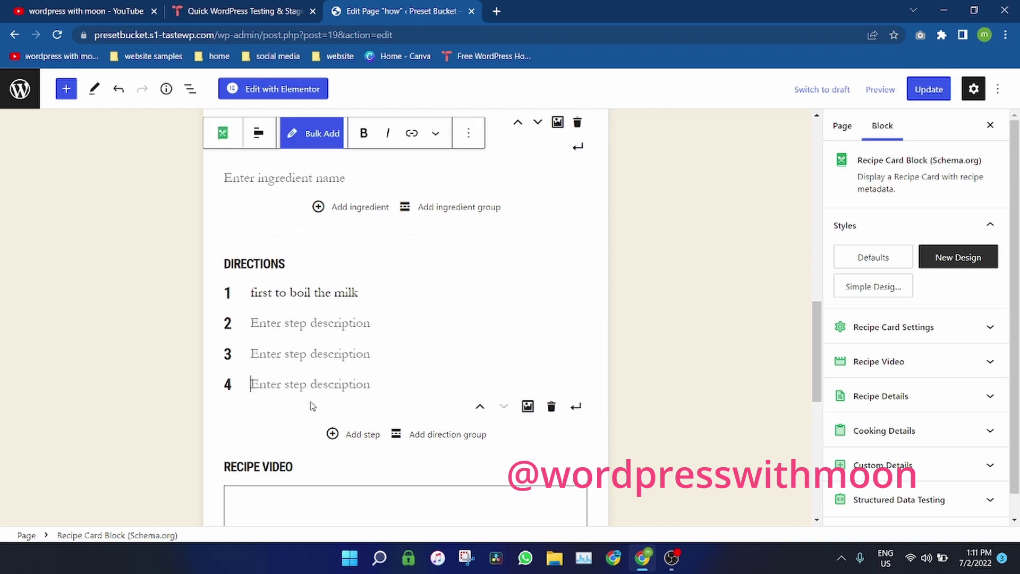
left_click_drag(816, 364, 808, 414)
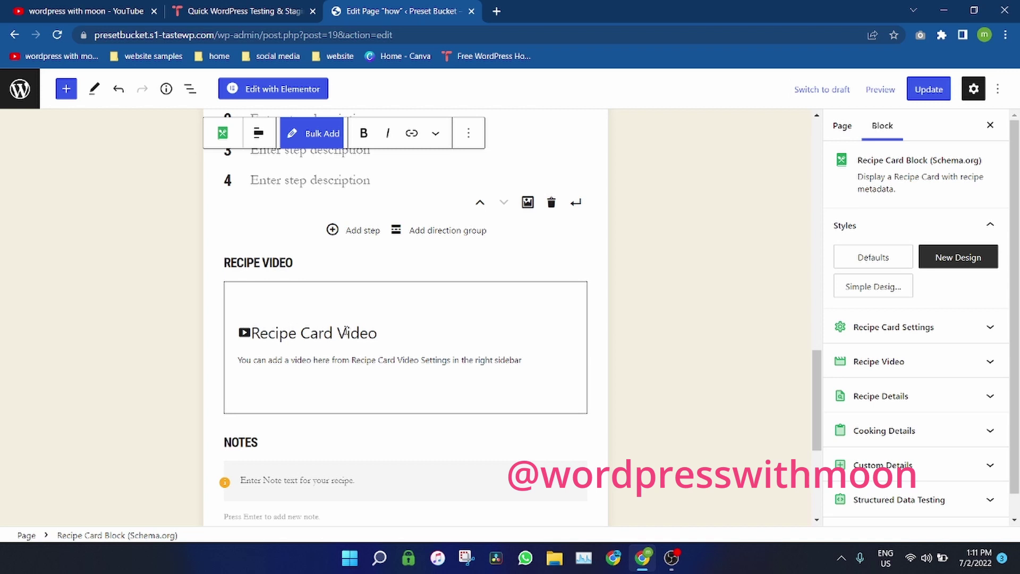
left_click_drag(380, 335, 249, 333)
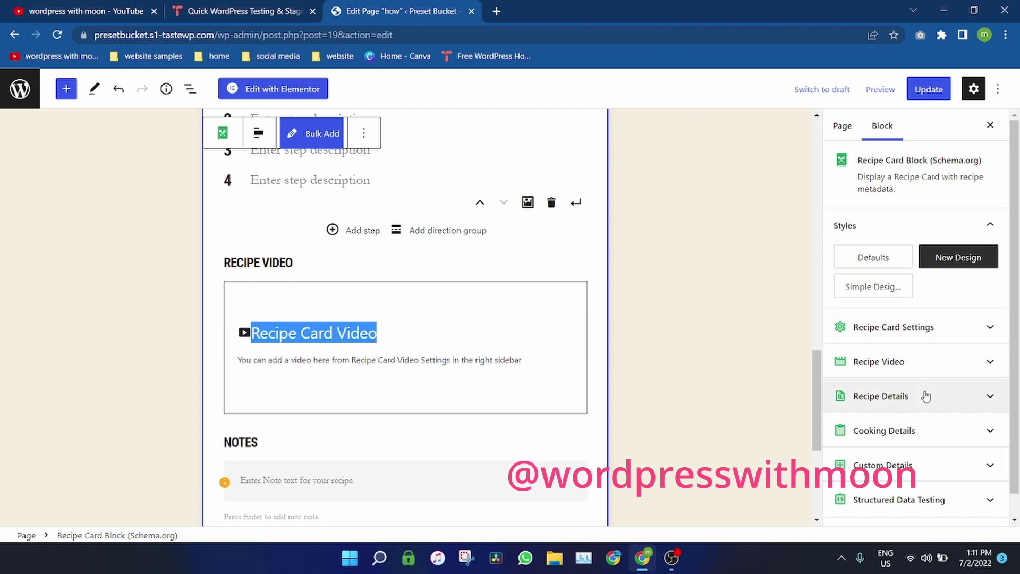
Step: Expand and collapse the recipe video and additional CSS class settings panels
left_click(919, 368)
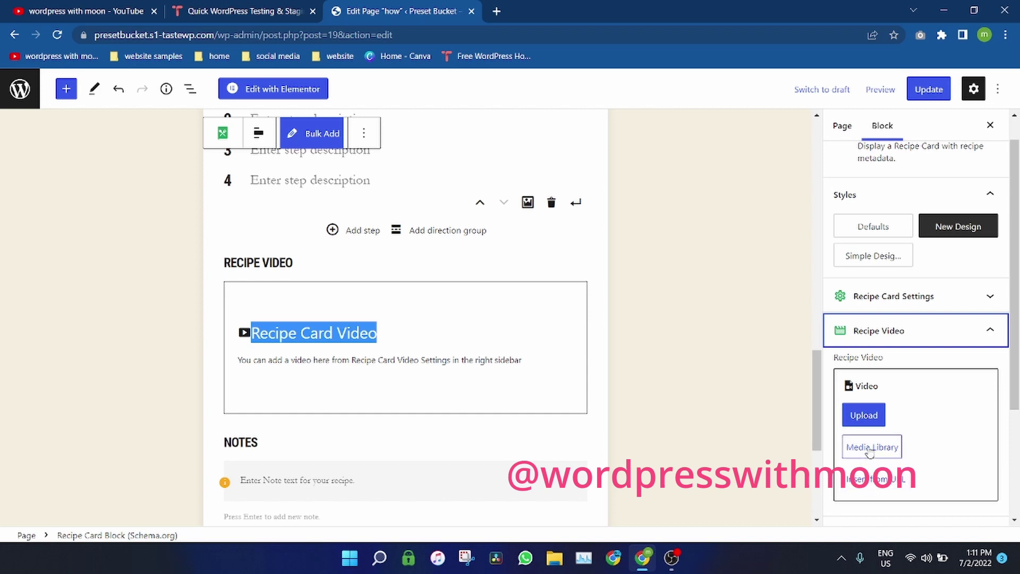
left_click(990, 331)
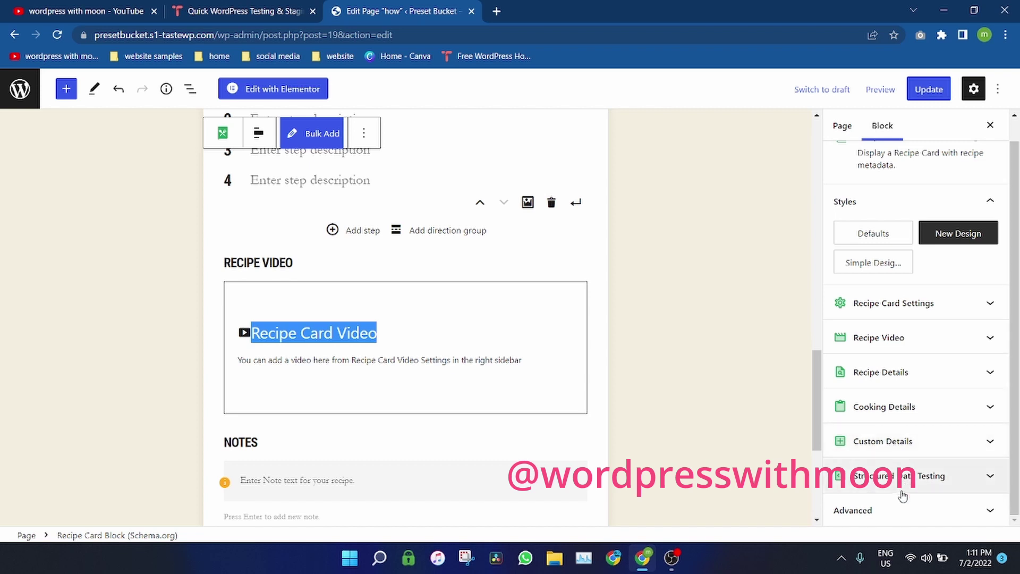
left_click(904, 510)
scroll(1019, 446, "down", 1)
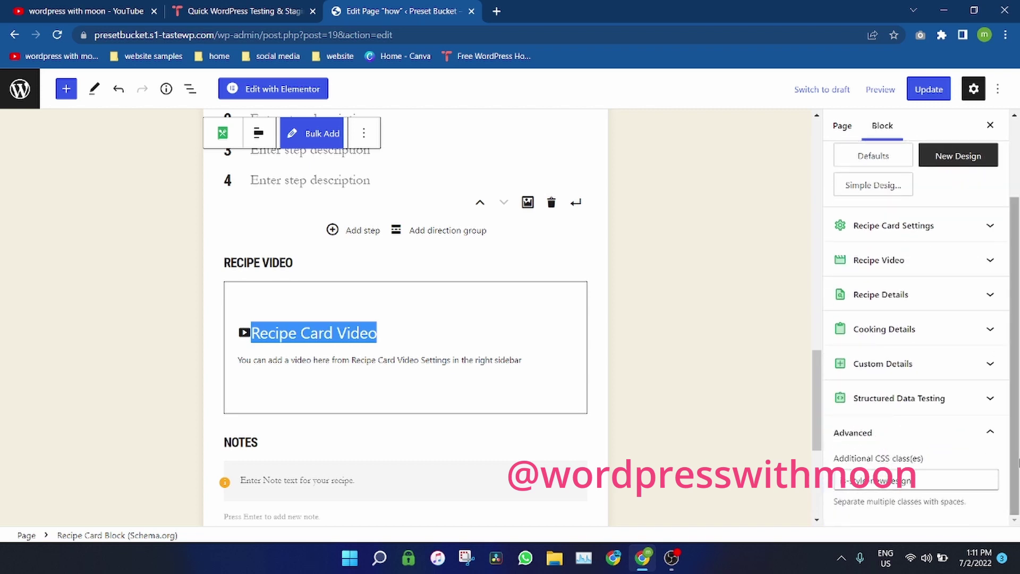
left_click(990, 433)
scroll(1016, 433, "up", 1)
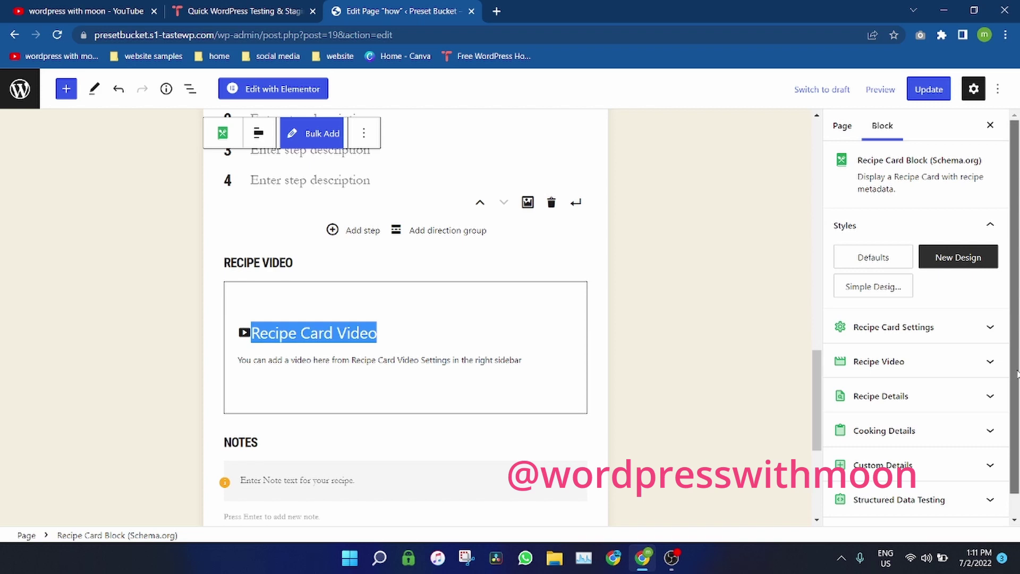
scroll(1017, 463, "down", 1)
left_click(888, 337)
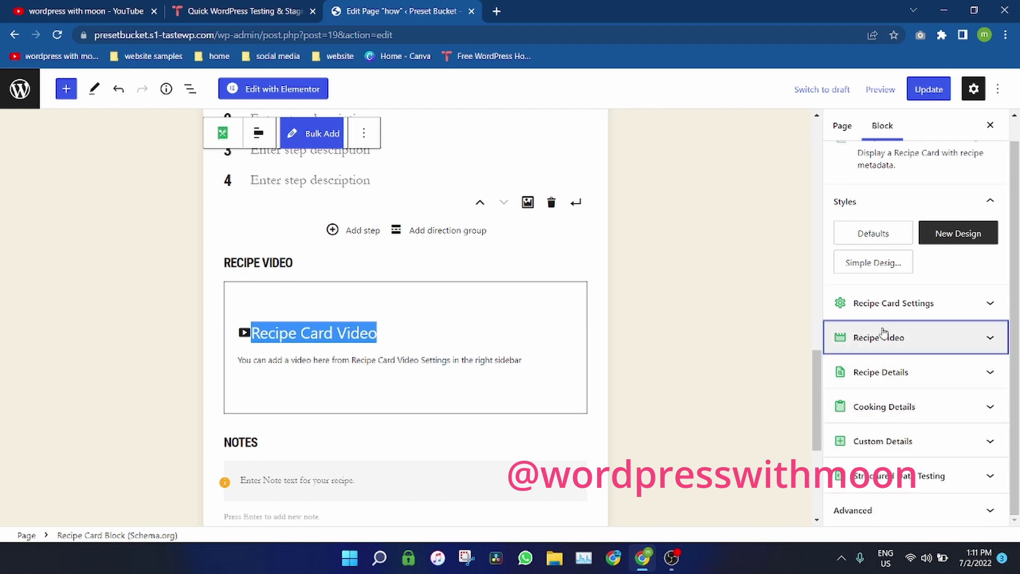
left_click(886, 334)
Step: Set the Recipe Card Settings header content alignment to center
left_click(931, 306)
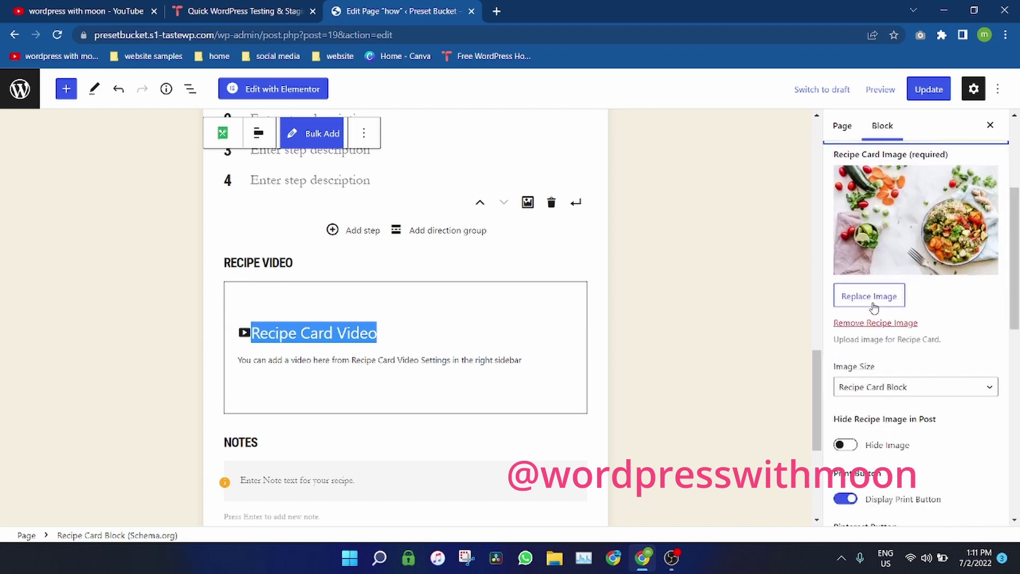
scroll(880, 452, "down", 2)
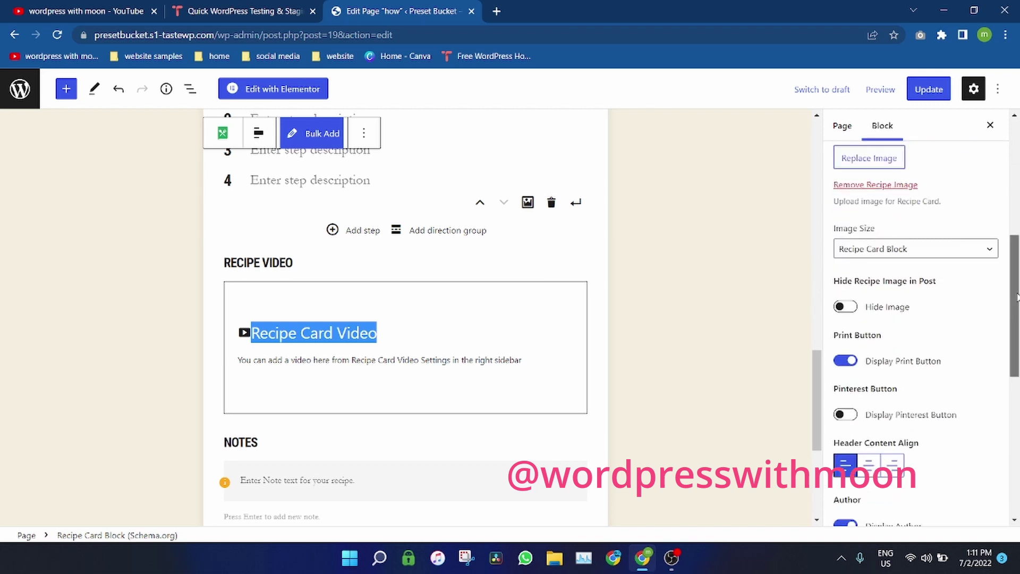
scroll(916, 398, "down", 2)
left_click(868, 297)
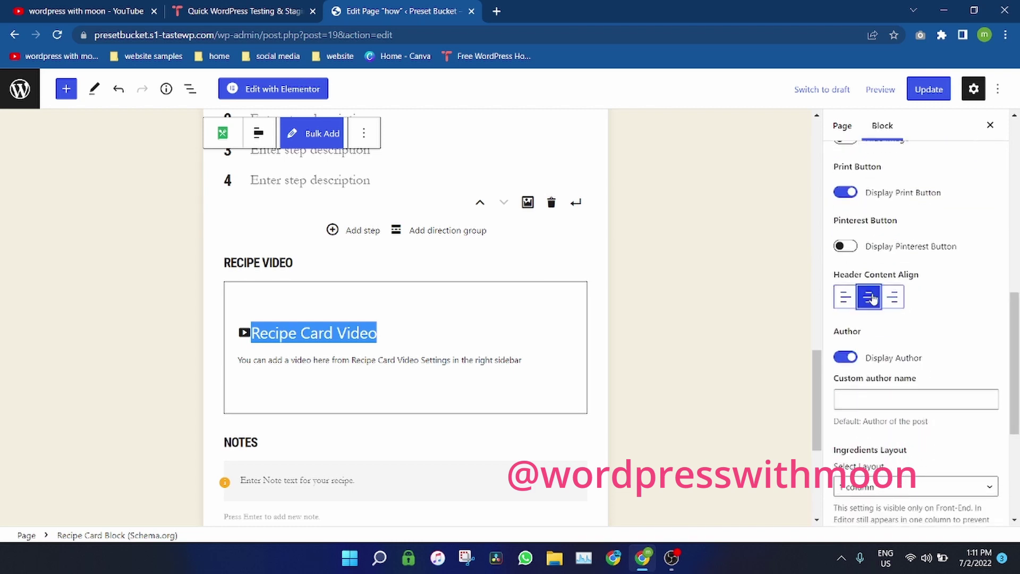
left_click(884, 299)
left_click(845, 297)
left_click_drag(1016, 396, 1018, 199)
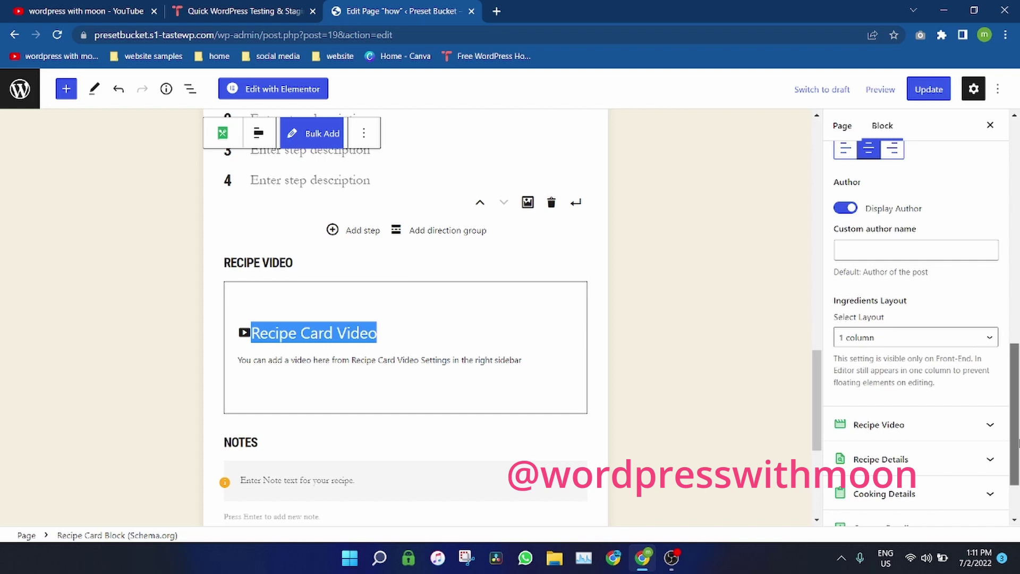
Step: Update the 'how' page and preview it in a new tab
left_click(928, 89)
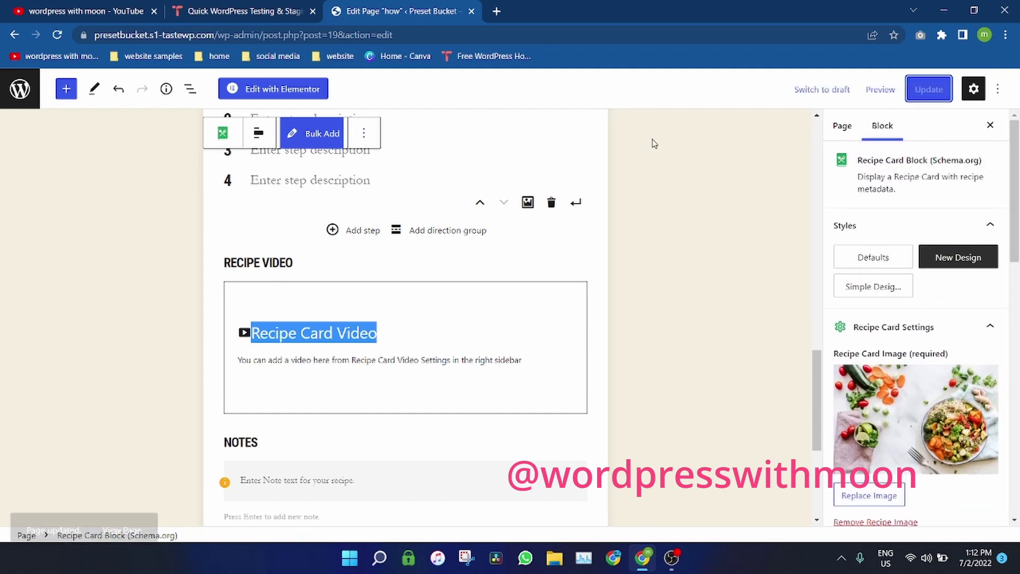
mouse_move(1017, 182)
left_mouse_down()
mouse_move(1018, 309)
mouse_move(1018, 136)
left_mouse_up()
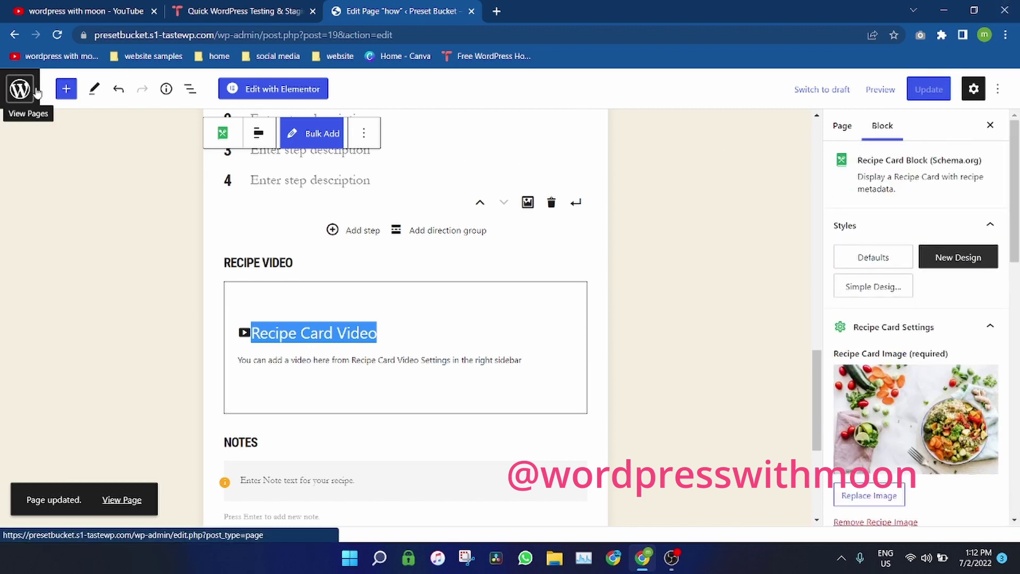
left_click(881, 88)
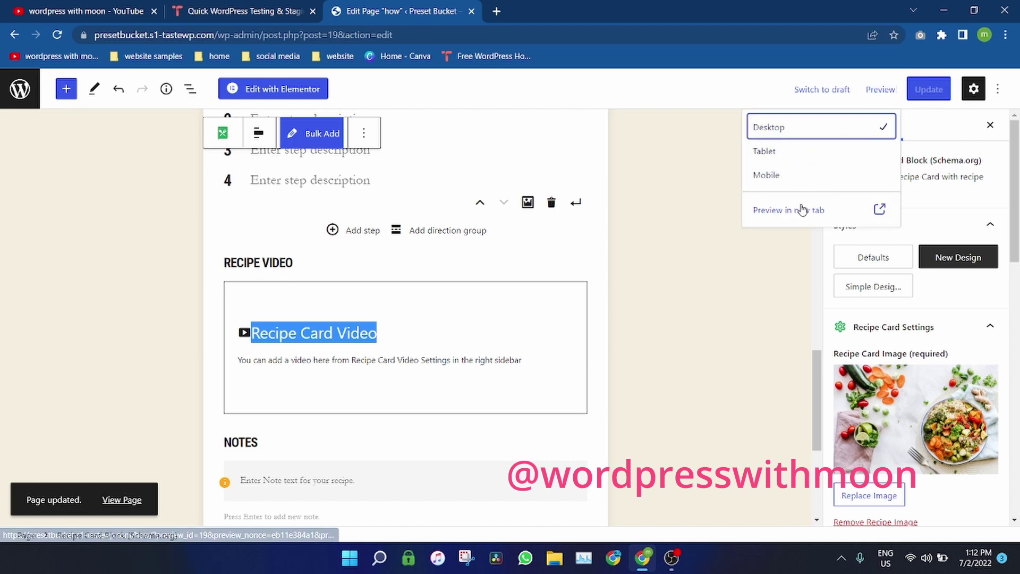
left_click(803, 210)
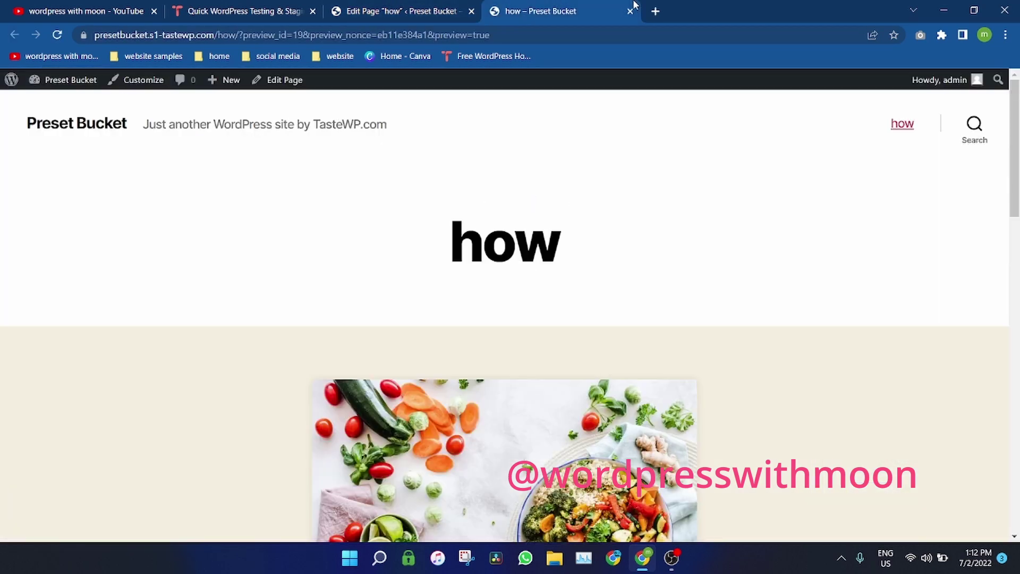
Step: Return to the editor tab and go to the Pages list
mouse_move(1013, 143)
left_mouse_down()
mouse_move(1018, 197)
mouse_move(1017, 142)
left_mouse_up()
left_click_drag(416, 226, 590, 257)
left_click(403, 10)
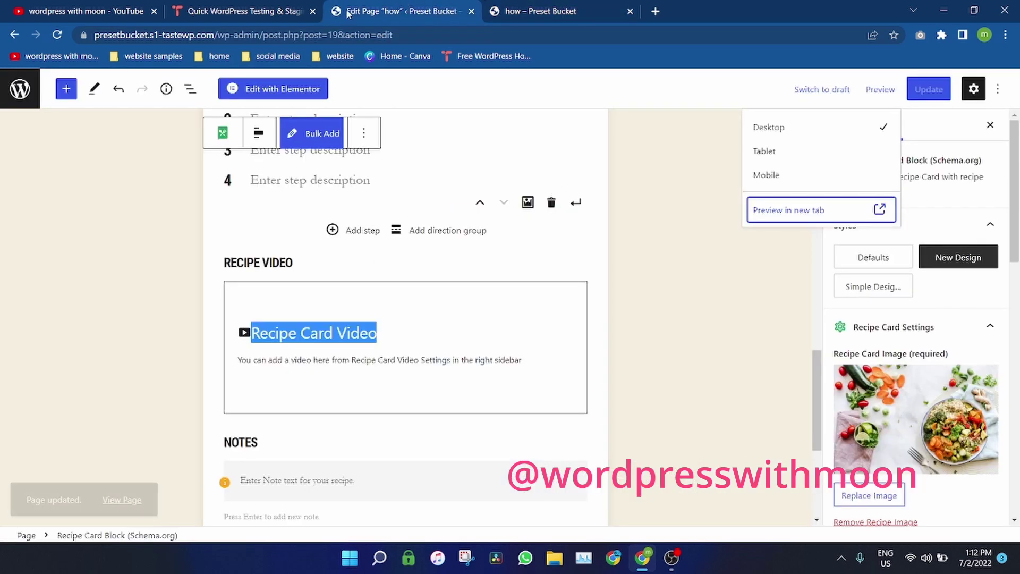
left_click(11, 89)
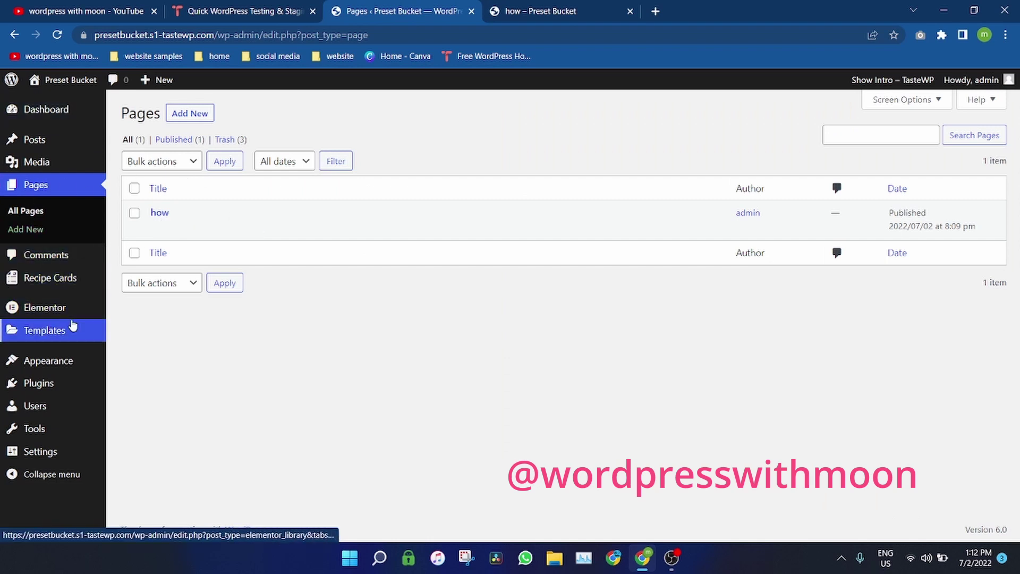
Step: Copy the 'how to make pan cake' shortcode from Recipe Cards, then go to Posts
left_click(52, 285)
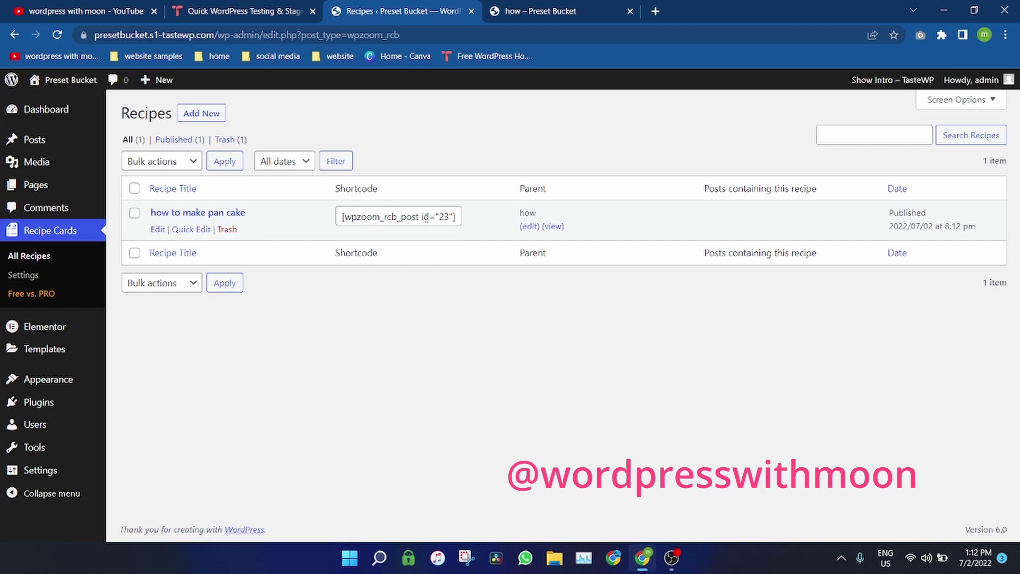
left_click(428, 218)
right_click(425, 218)
left_click(459, 271)
mouse_move(34, 140)
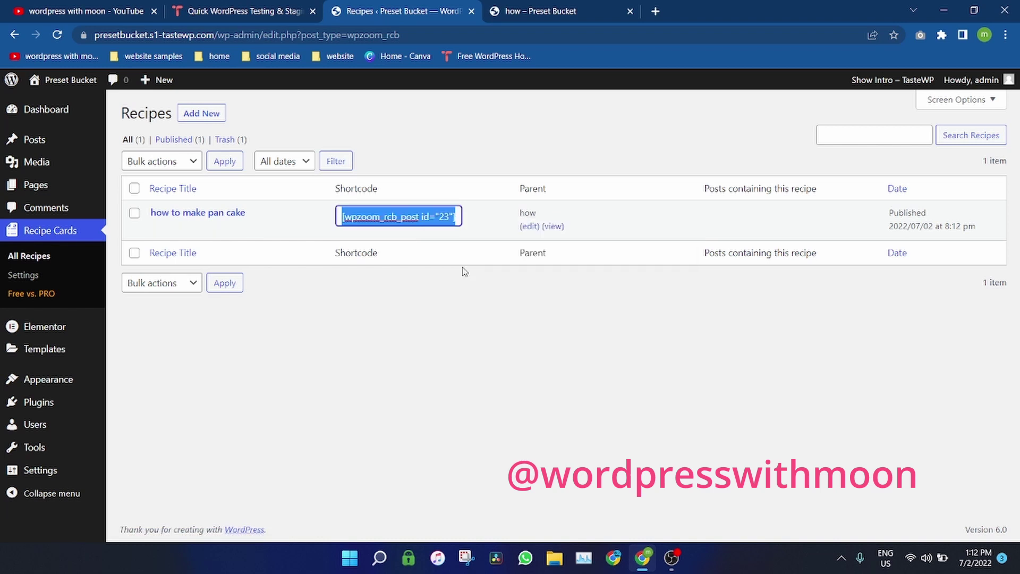
left_click(36, 140)
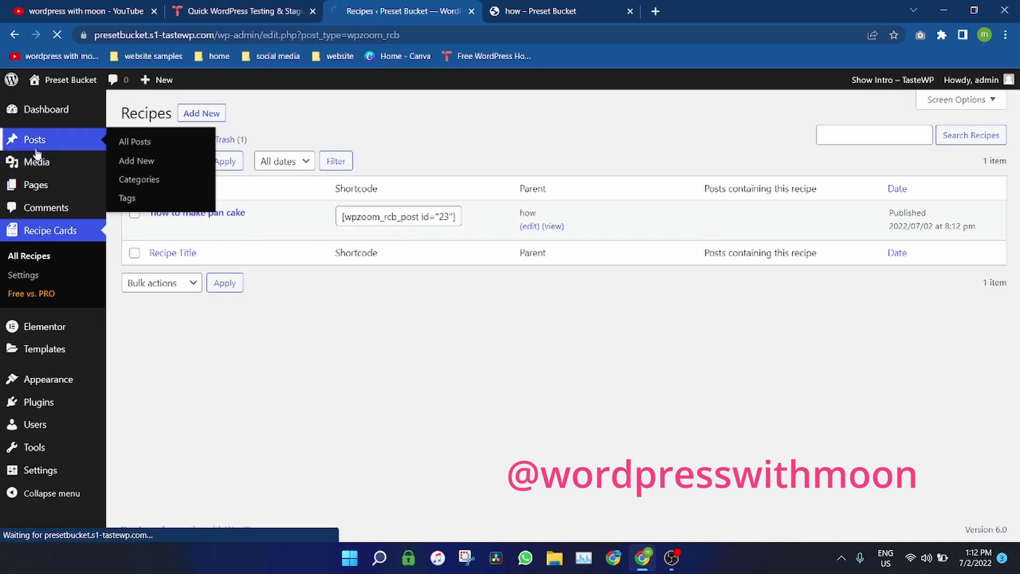
Step: Start a new post titled 'how to make pan cake' with a Shortcode block
left_click(187, 114)
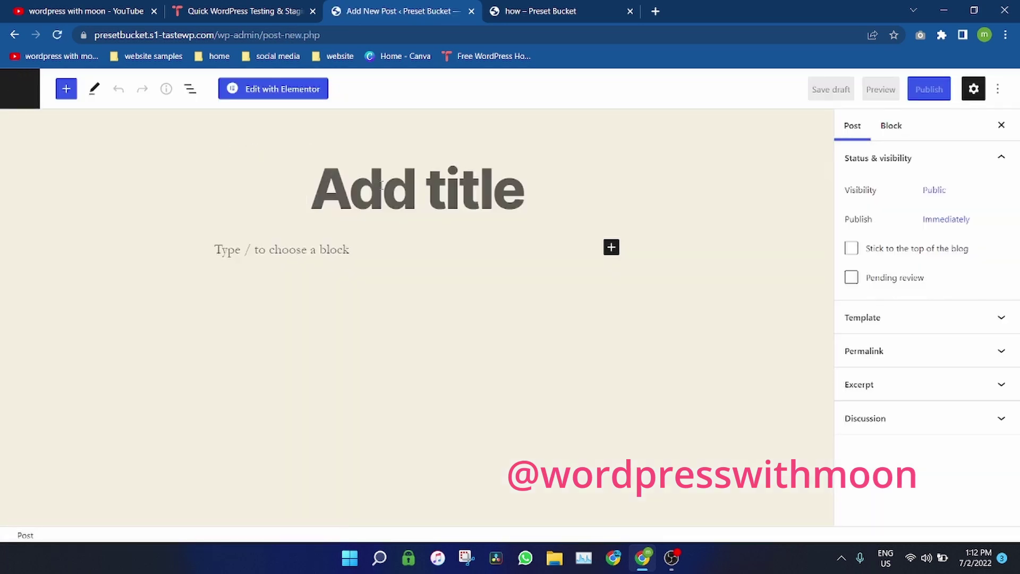
type("how t")
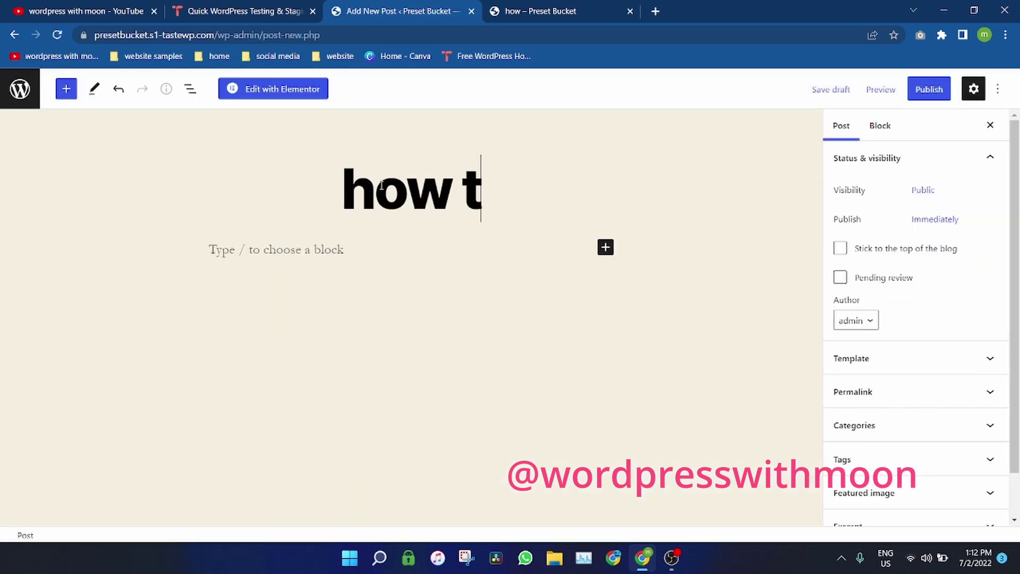
type("o make p")
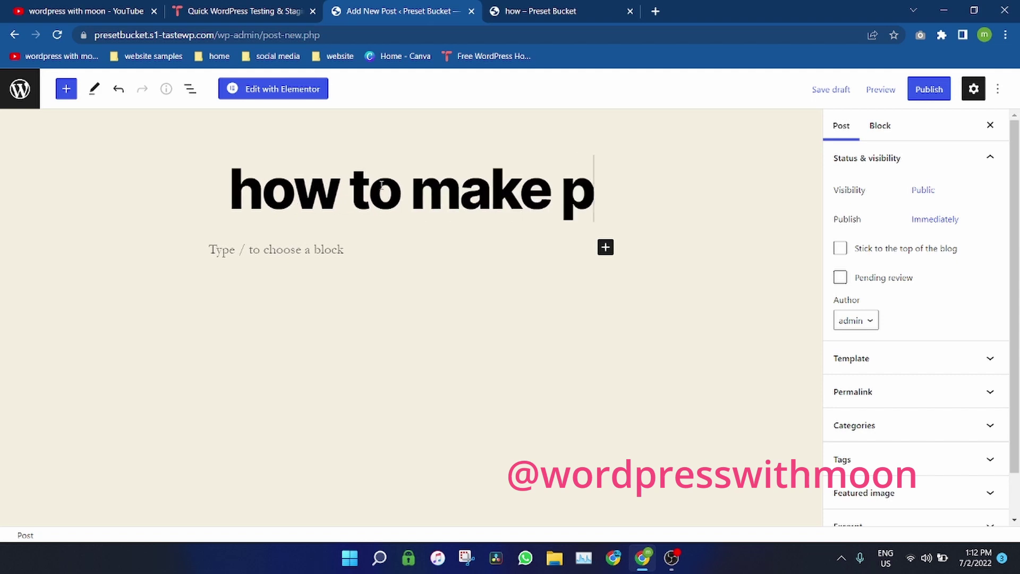
type("an c")
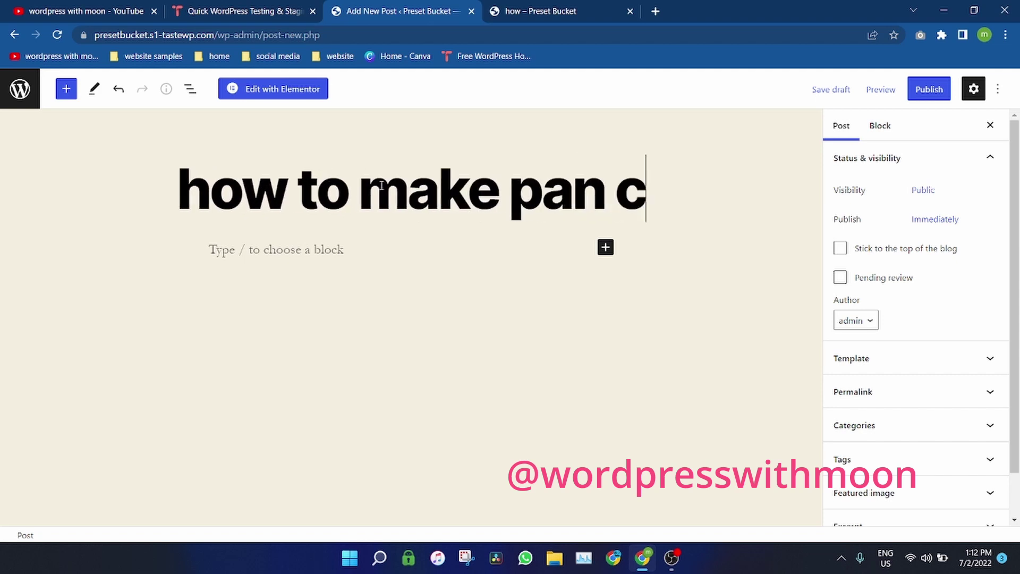
type("ake")
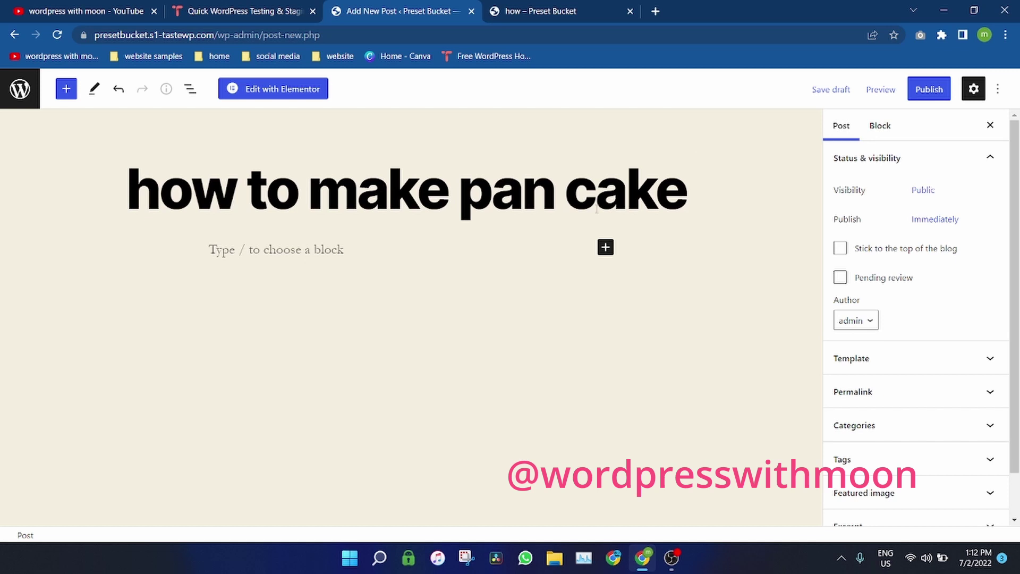
left_click(394, 249)
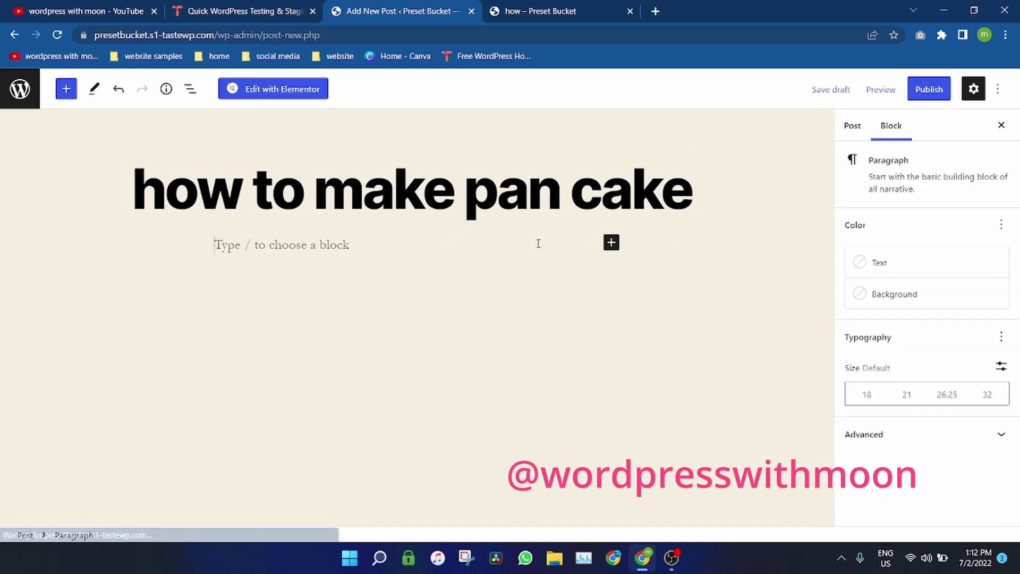
left_click(610, 243)
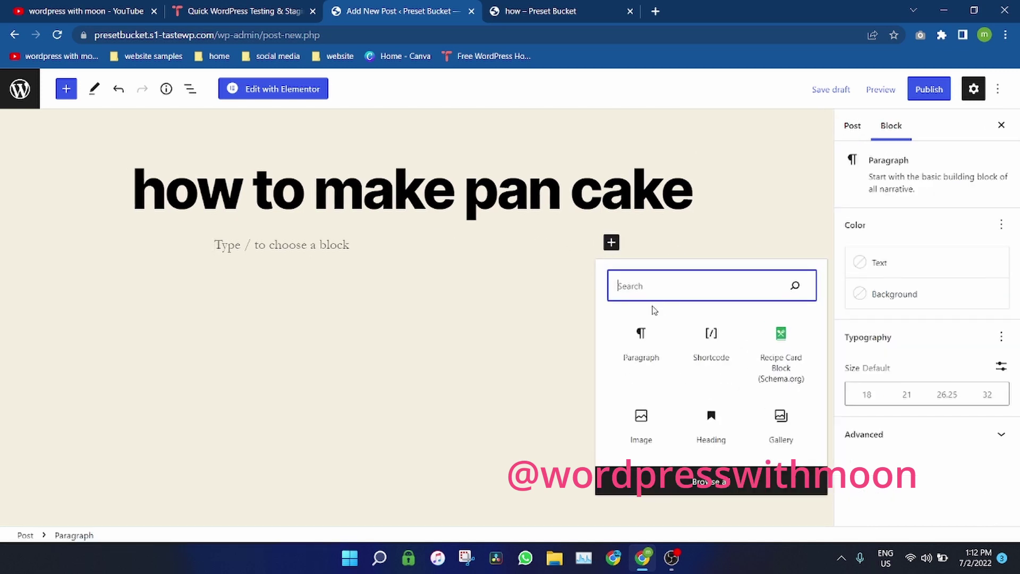
left_click(710, 338)
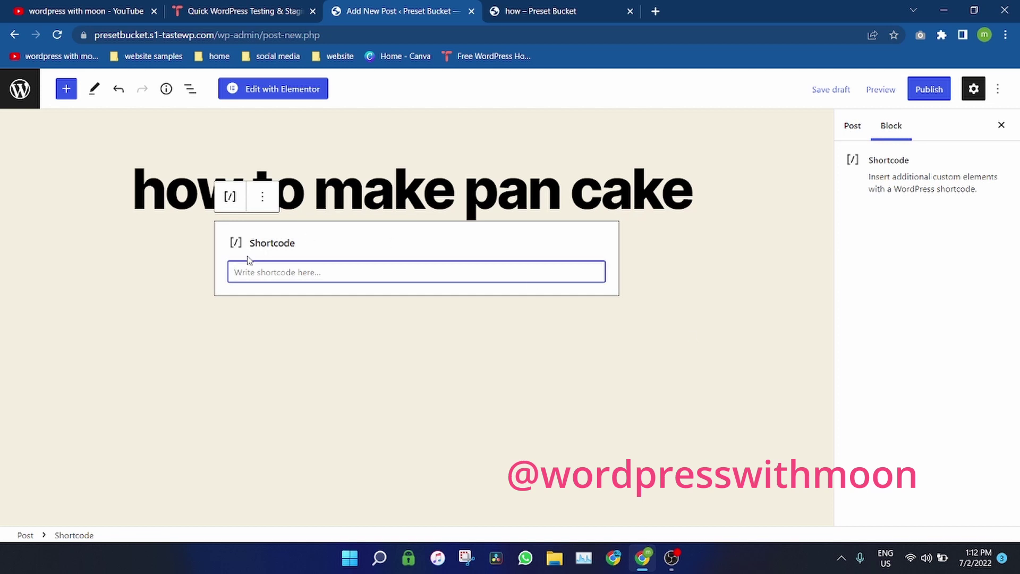
Step: Paste the copied recipe shortcode into the block and publish the post
right_click(246, 274)
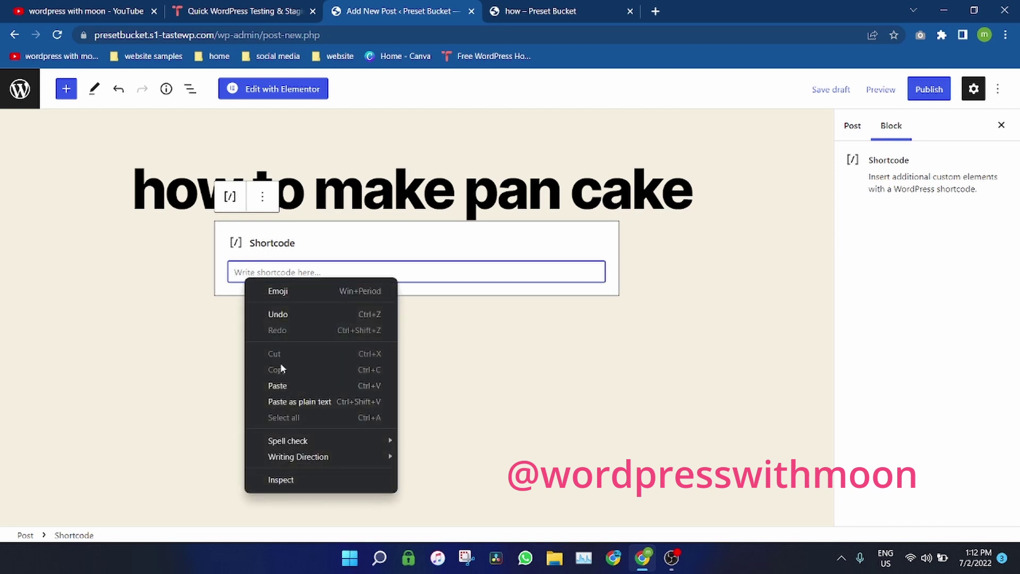
left_click(285, 384)
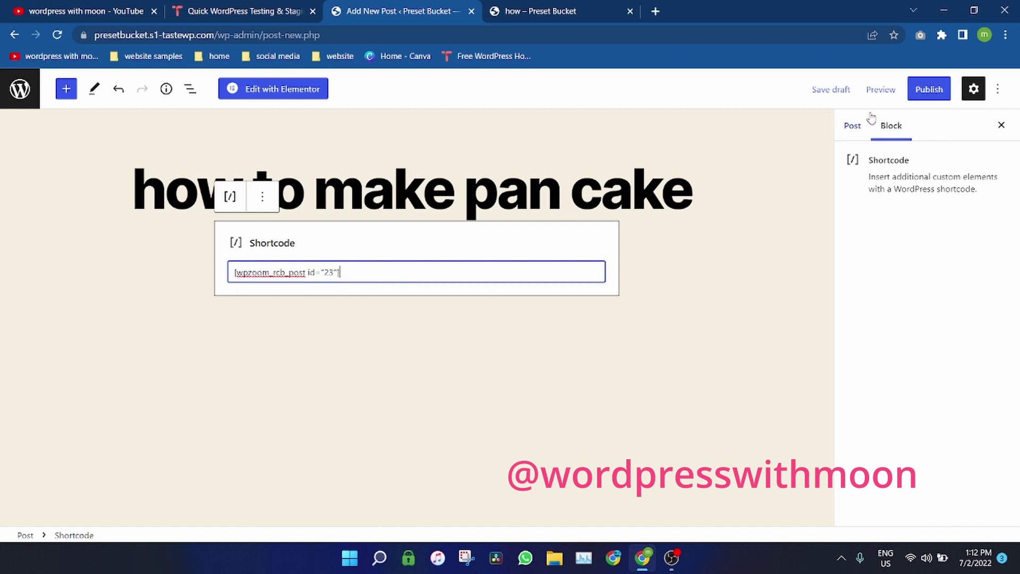
left_click(929, 89)
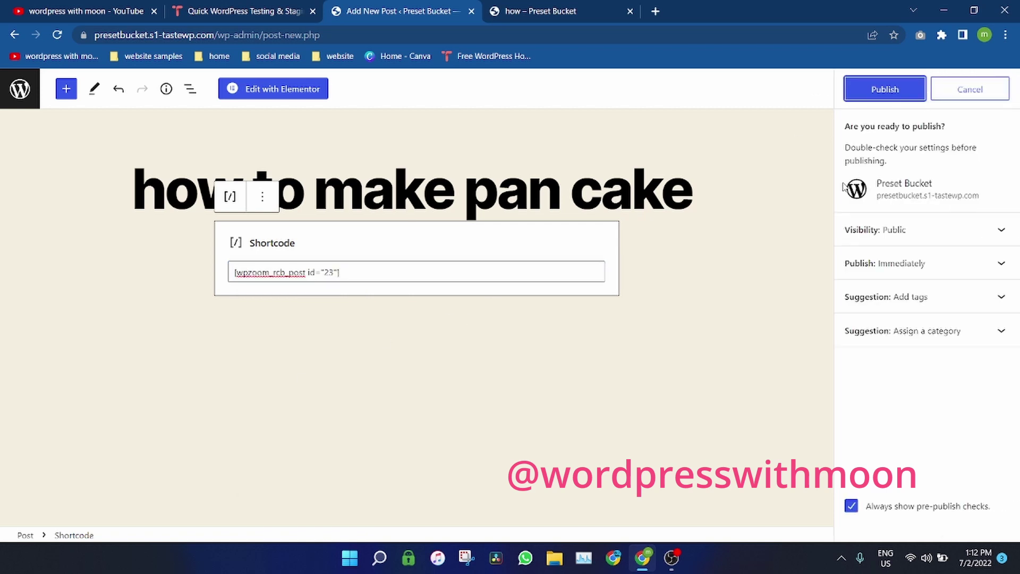
left_click(878, 93)
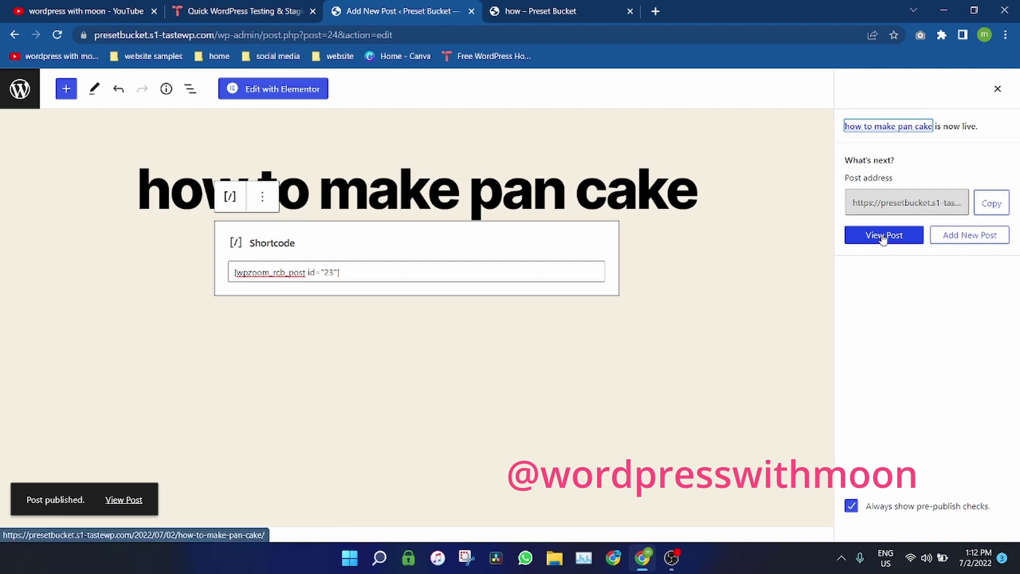
Step: View the published pan cake post's recipe card, then go to About WordPress
left_click(884, 236)
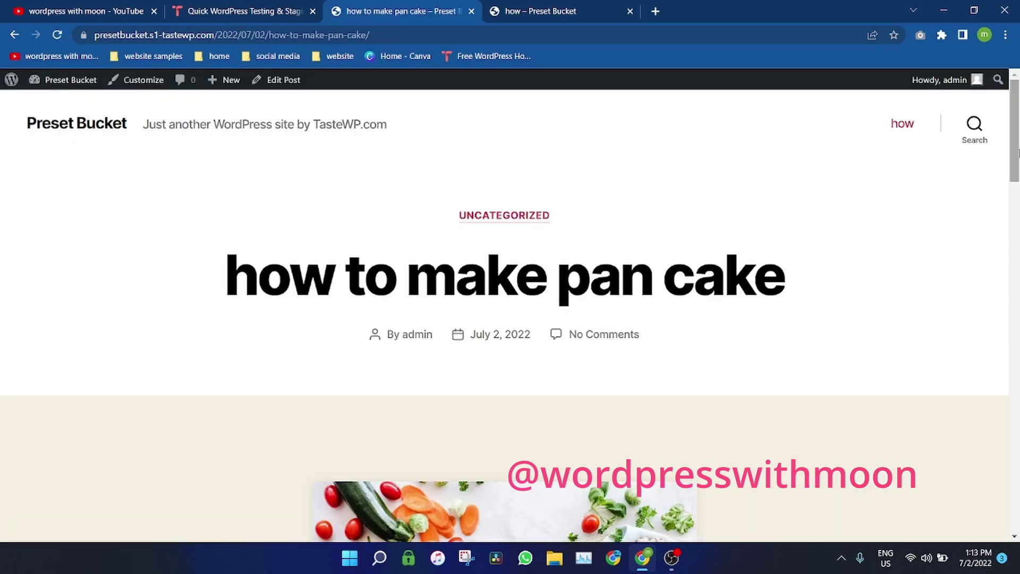
mouse_move(1018, 152)
left_mouse_down()
mouse_move(1018, 253)
mouse_move(1018, 205)
left_mouse_up()
left_click_drag(1016, 275, 1016, 278)
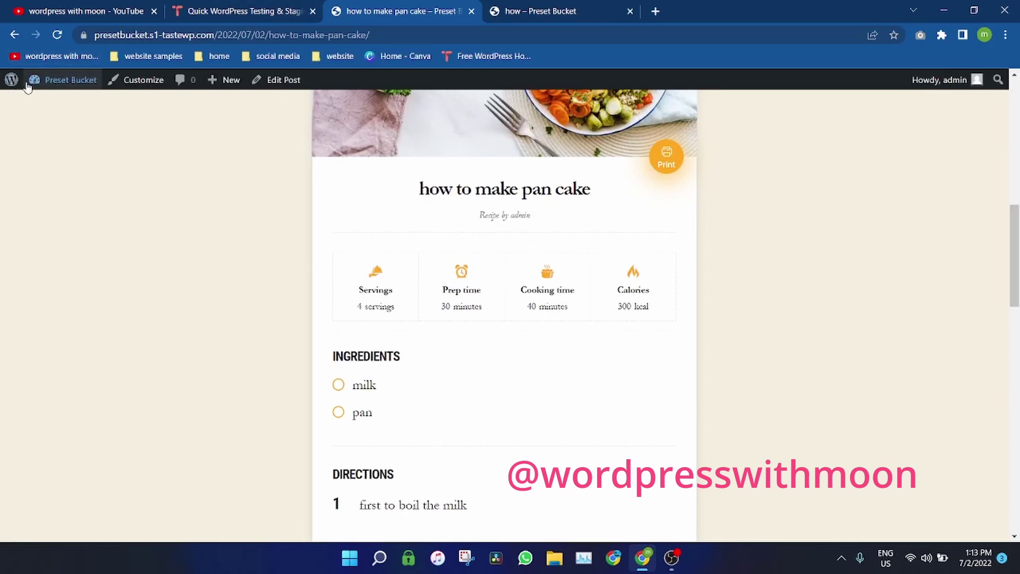
left_click(12, 83)
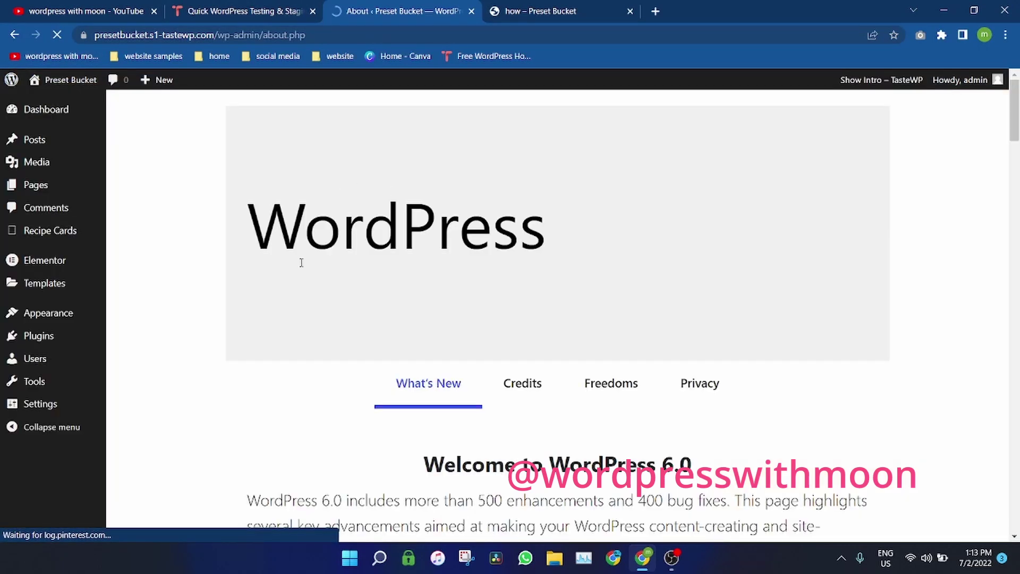
mouse_move(45, 261)
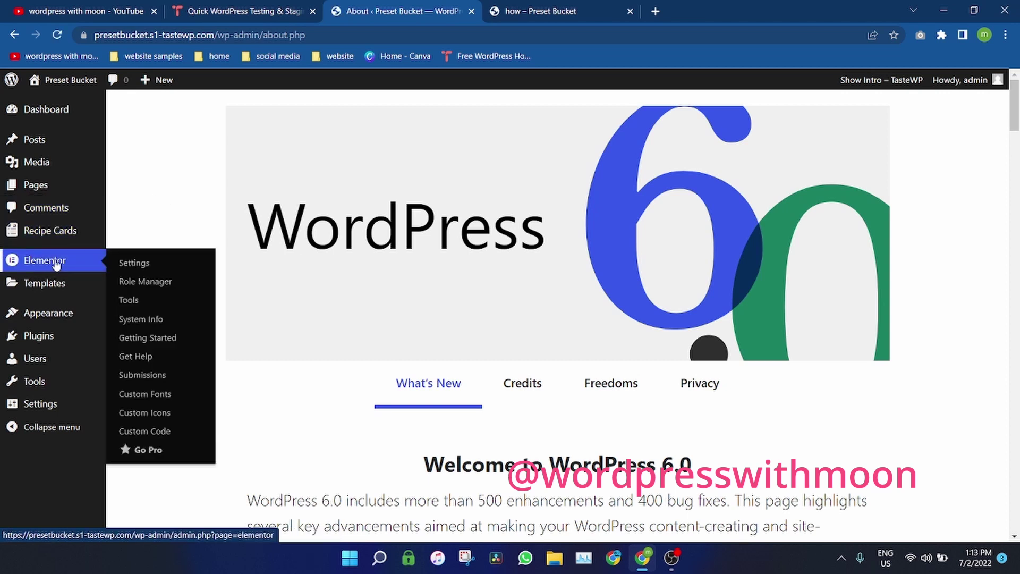
Step: Add a new page titled 'how with elementor', publish it, and launch Elementor
left_click(44, 184)
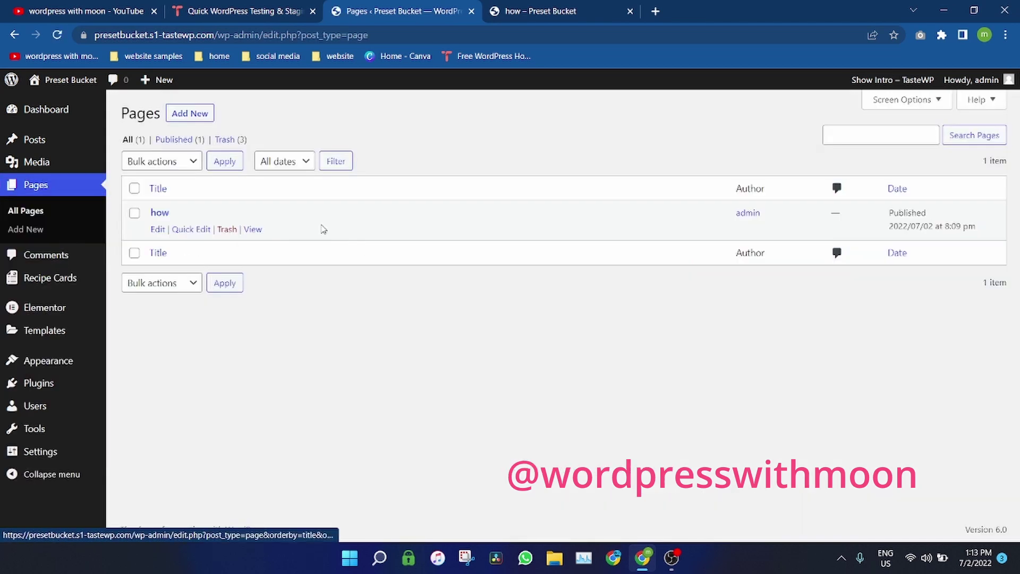
left_click(190, 116)
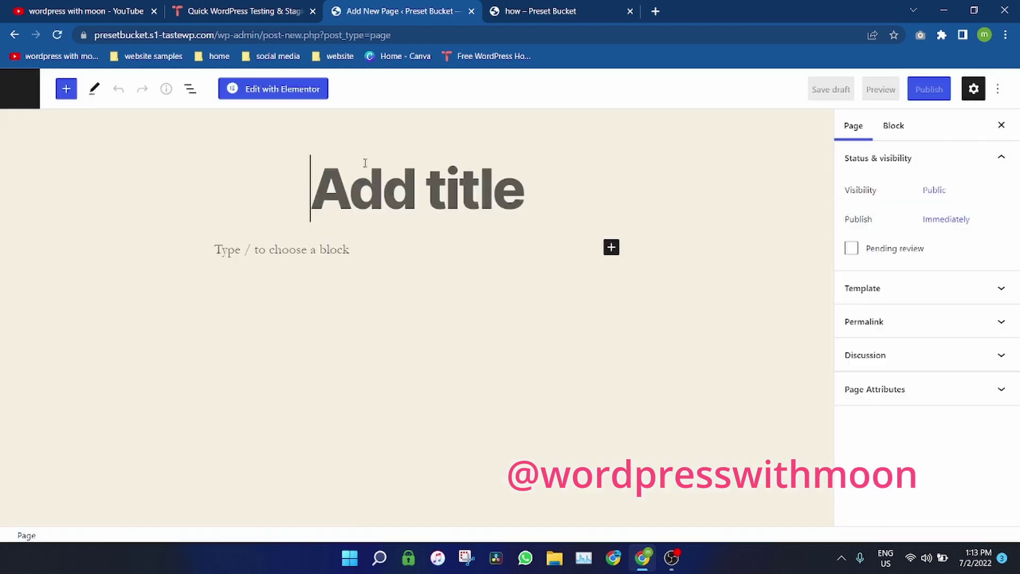
type("how")
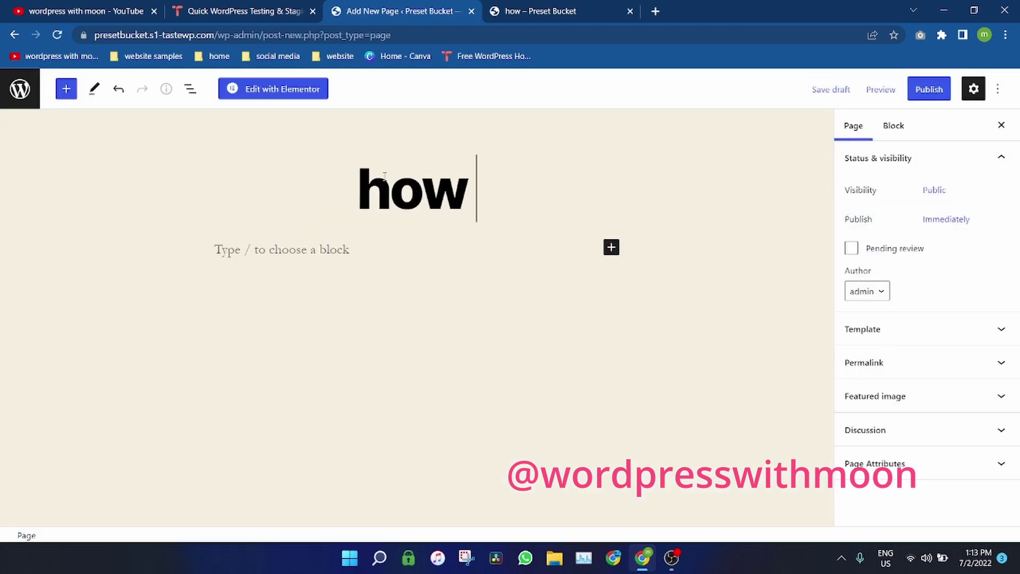
type(" we")
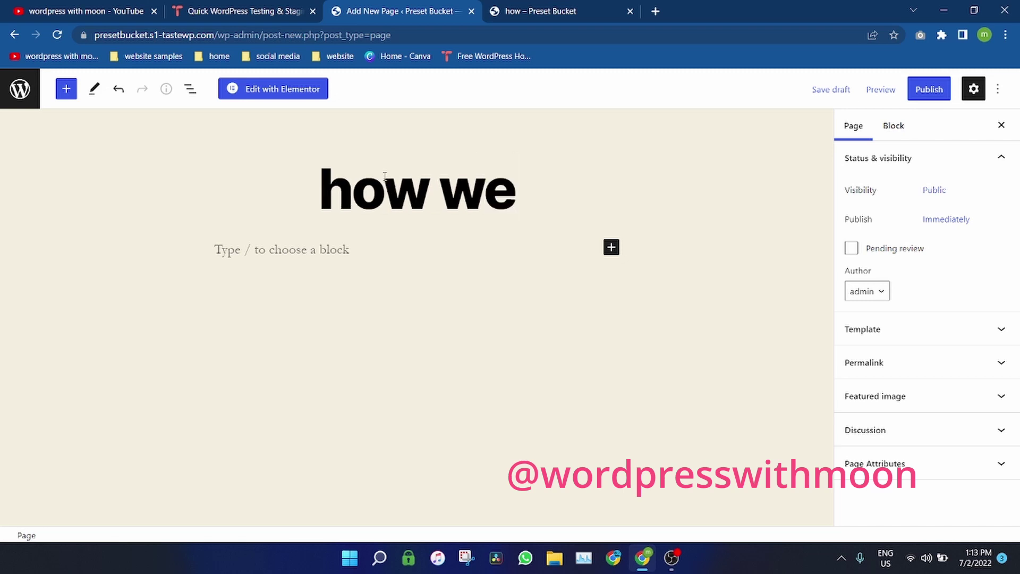
key("BackSpace")
type("i")
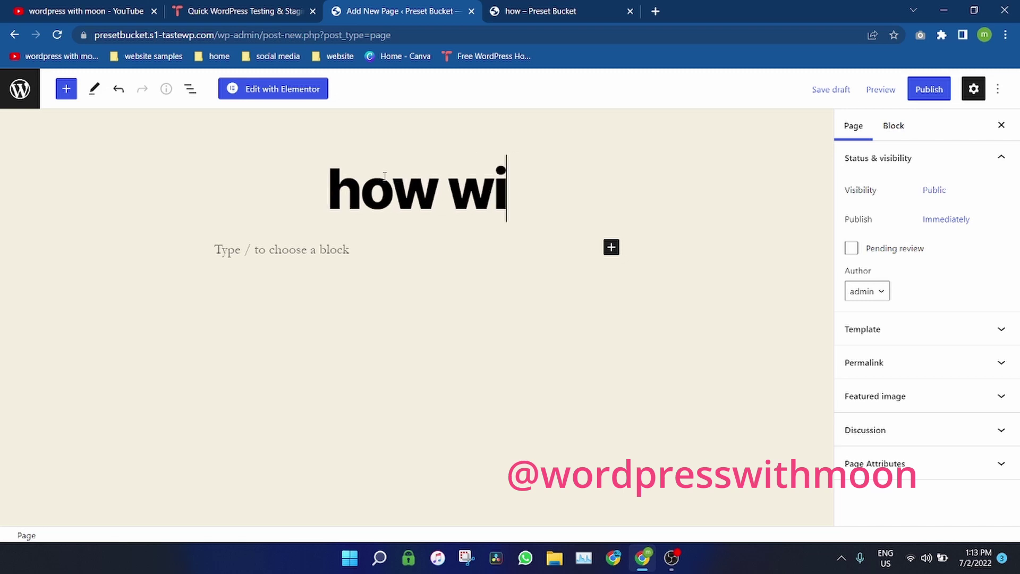
type("th ek")
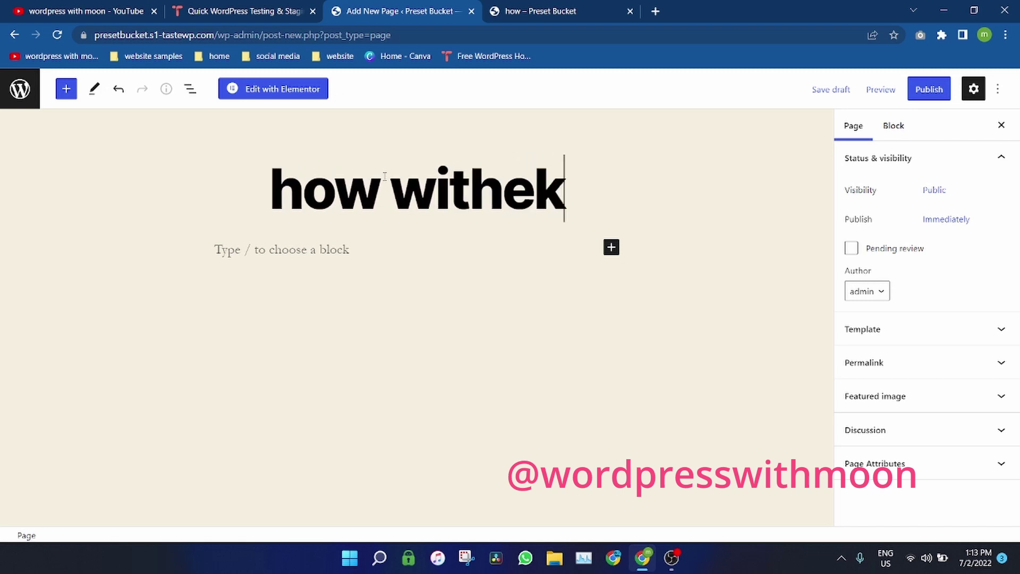
key("BackSpace")
key("BackSpace")
type("ele")
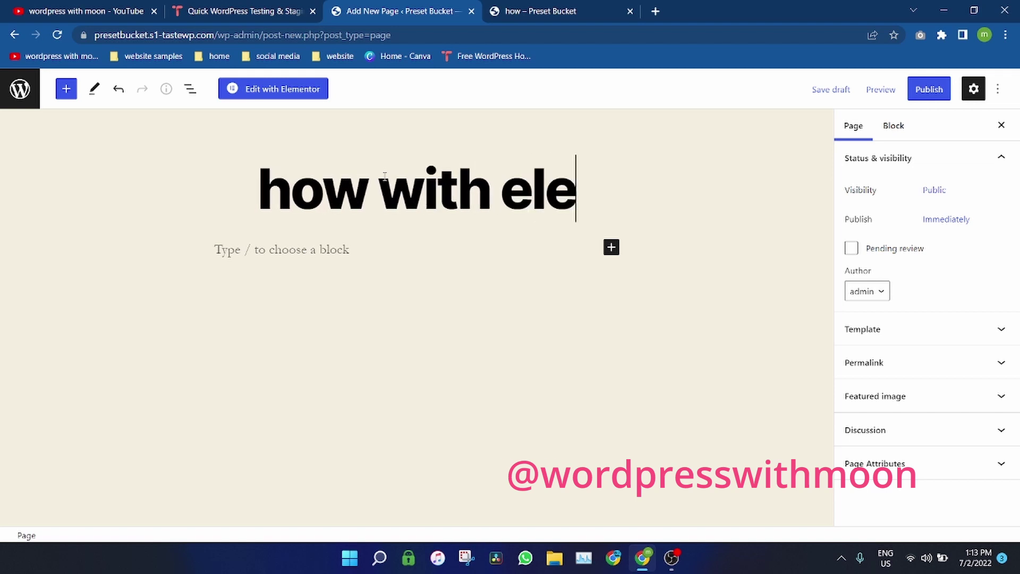
type("mentor")
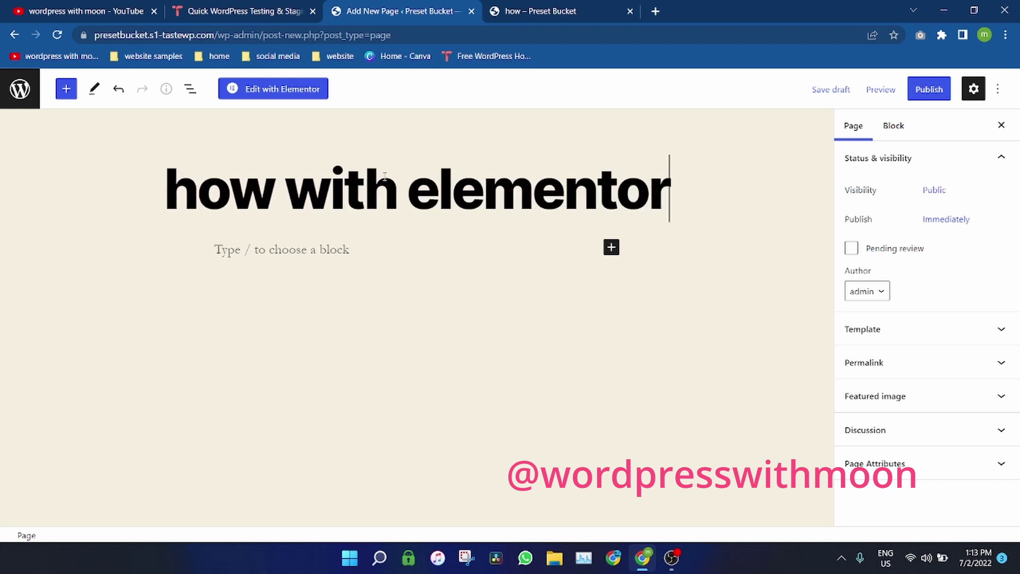
left_click(927, 90)
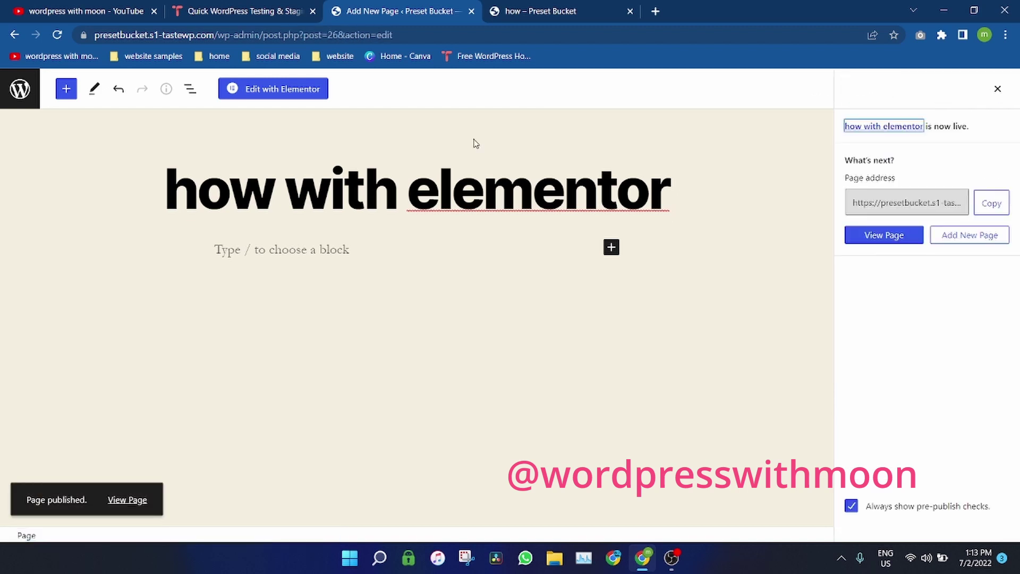
left_click(279, 89)
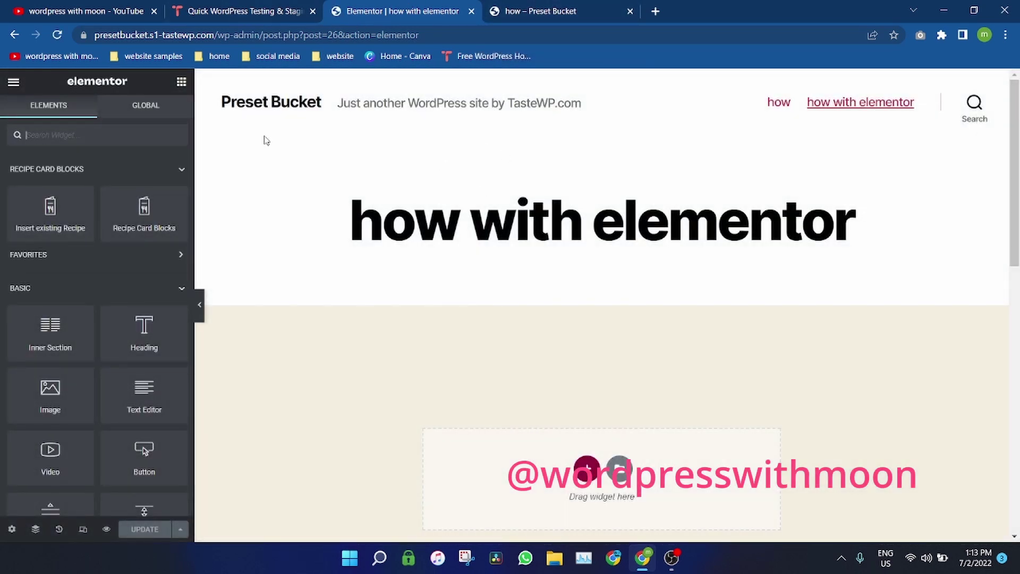
left_click_drag(1016, 160, 1019, 160)
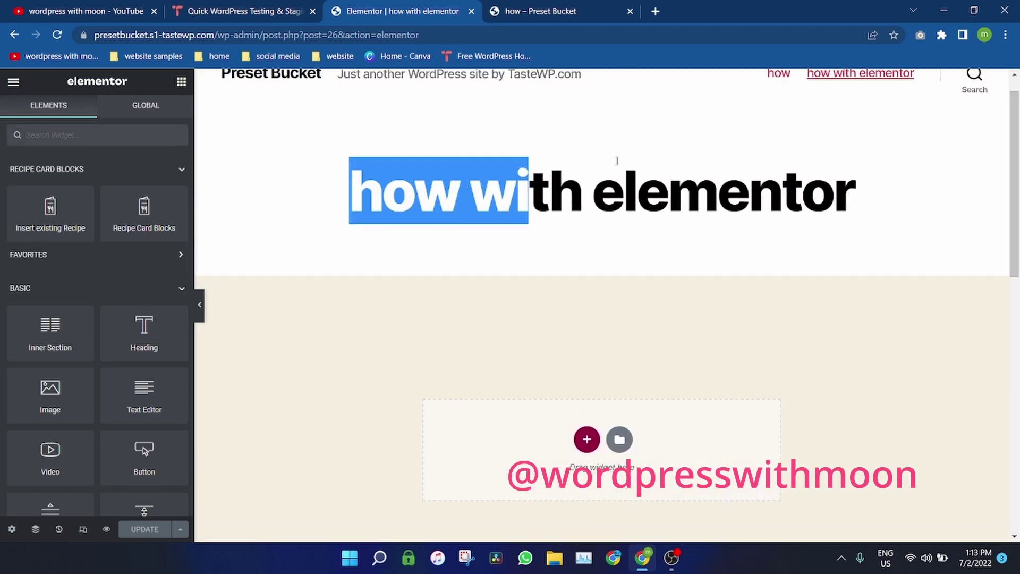
Step: Drop an Insert existing Recipe widget set to 'how to make pan cake', then update
left_click_drag(350, 177, 893, 178)
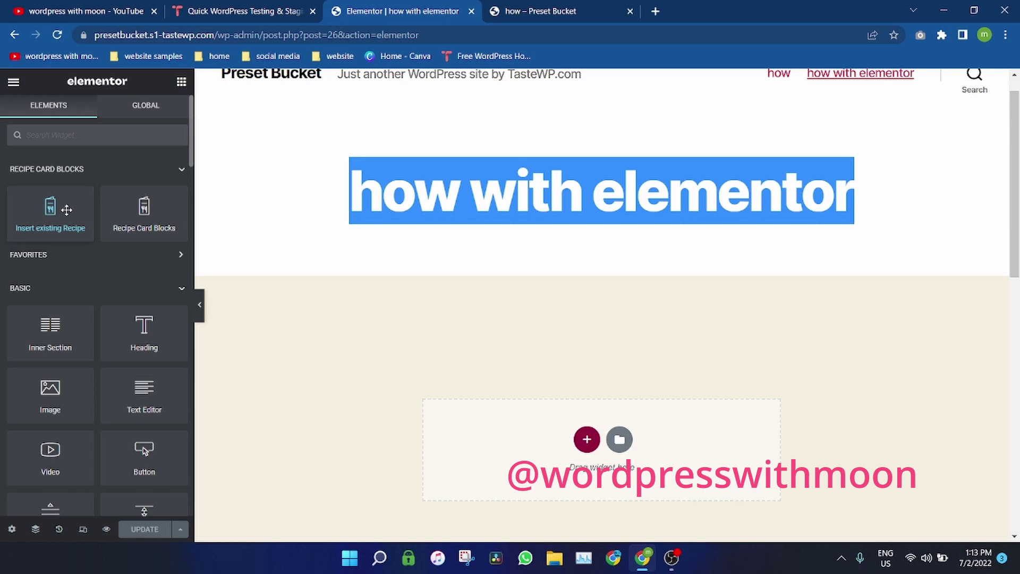
left_click_drag(65, 209, 557, 448)
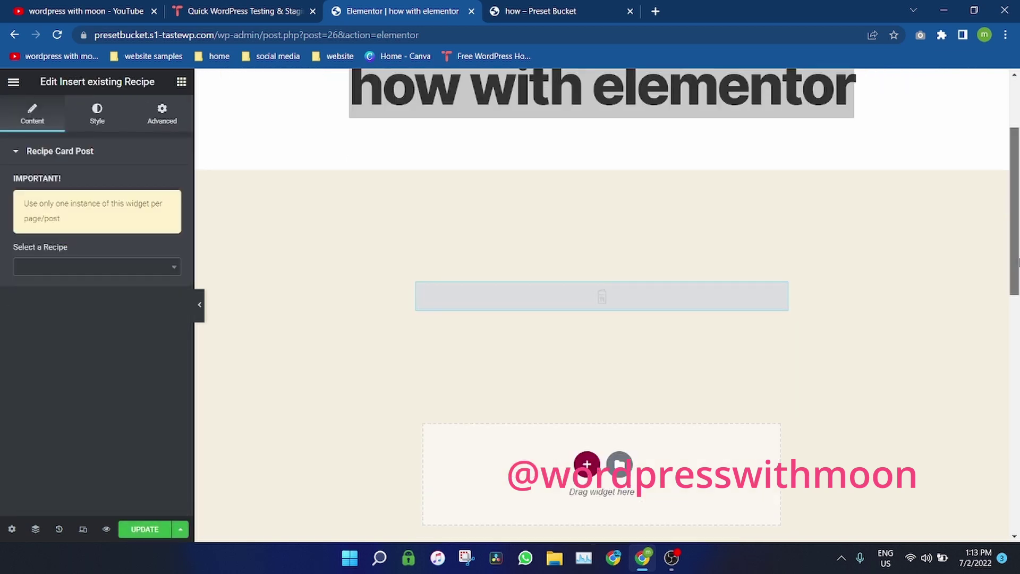
left_click_drag(1015, 219, 1015, 299)
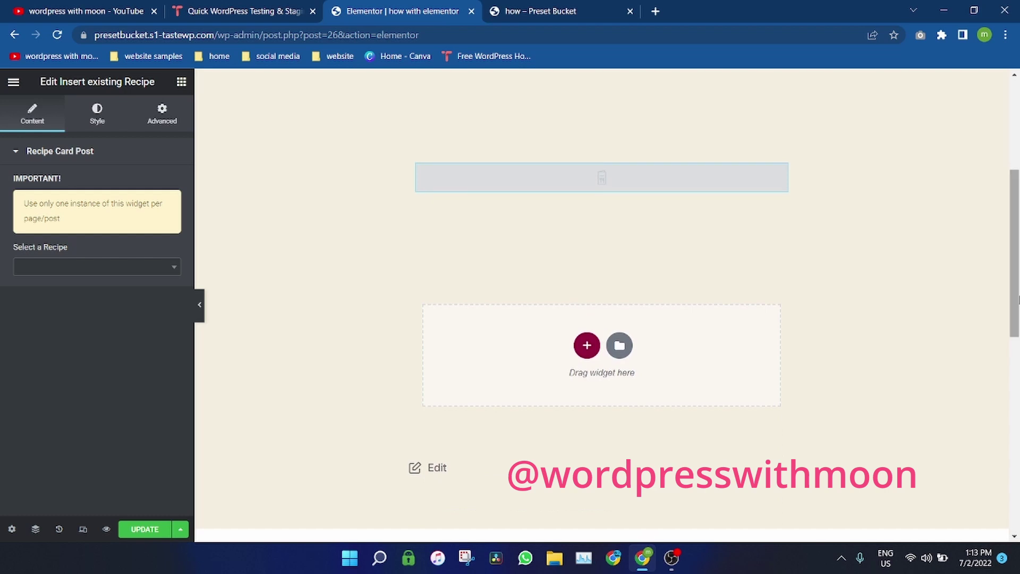
left_click(164, 269)
left_click(58, 305)
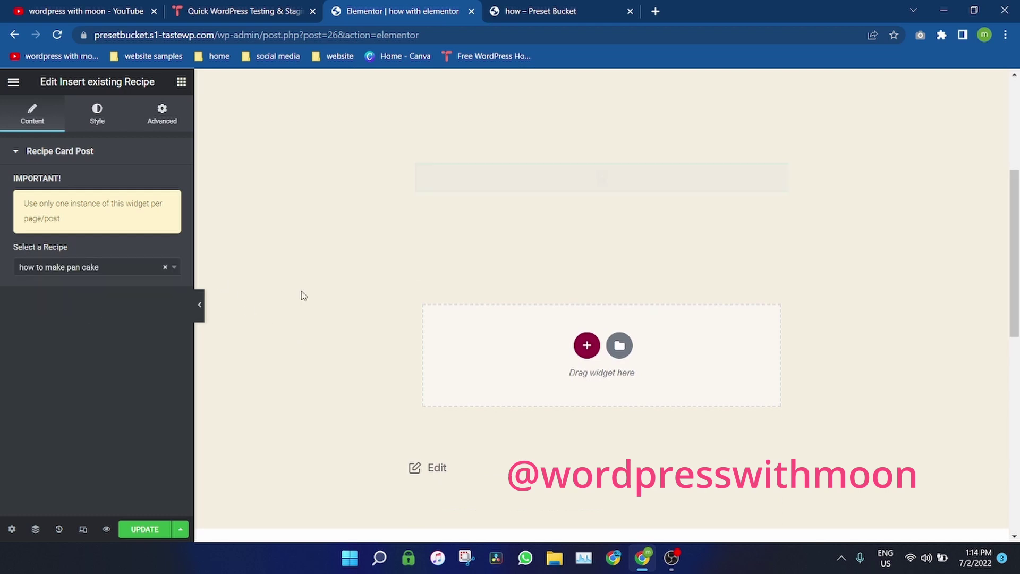
mouse_move(1017, 169)
left_mouse_down()
mouse_move(1018, 189)
mouse_move(1017, 168)
left_mouse_up()
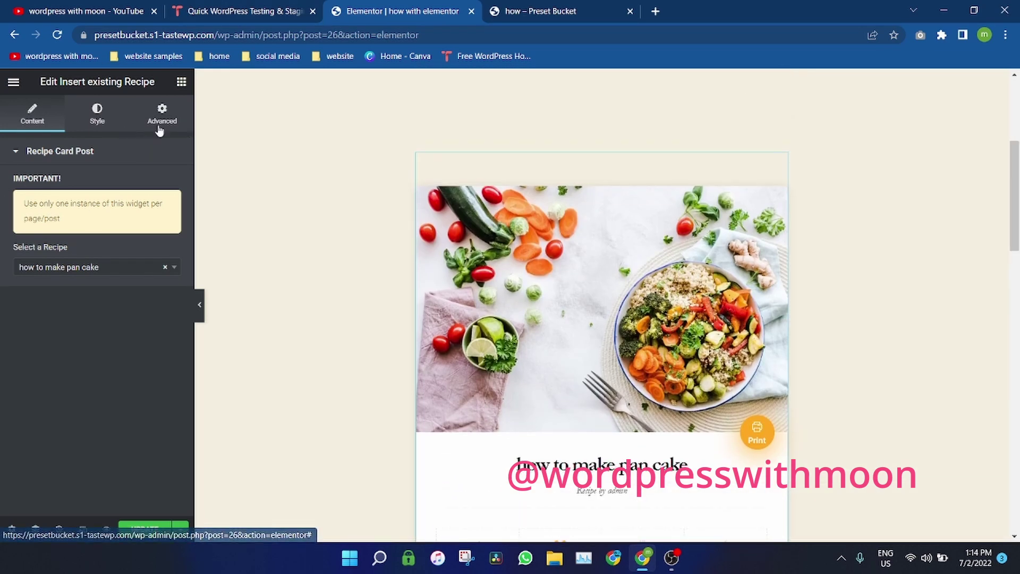
left_click(144, 530)
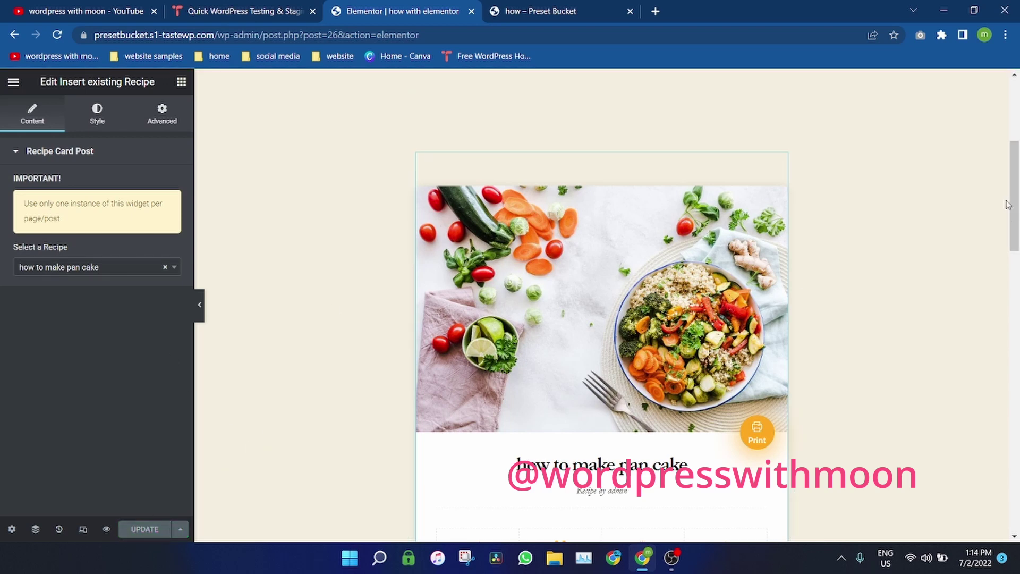
left_click_drag(1015, 199, 1016, 350)
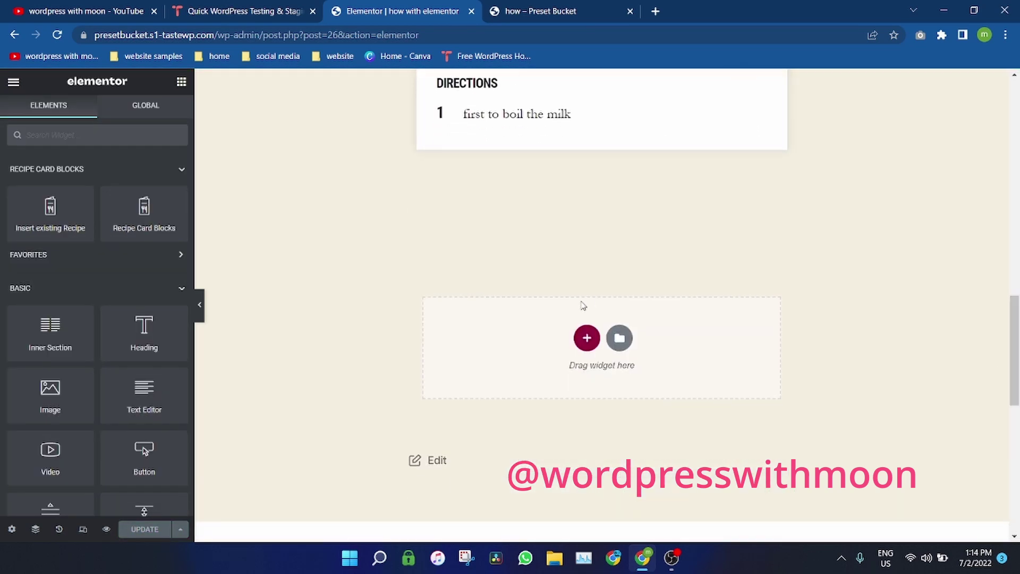
Step: Insert a single-column section and drag a Recipe Card Blocks widget into it
left_click(586, 334)
left_click(478, 371)
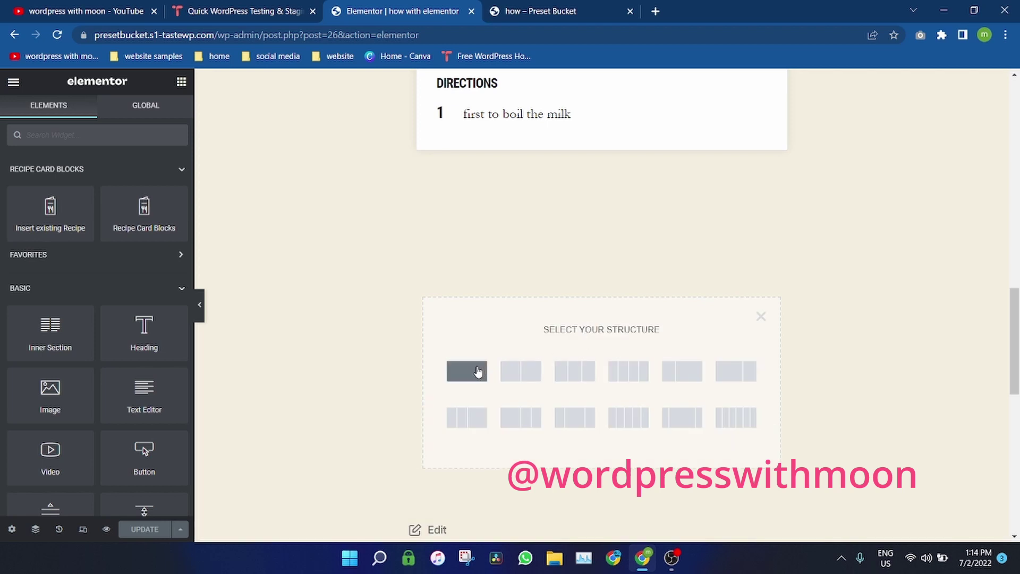
left_click(479, 371)
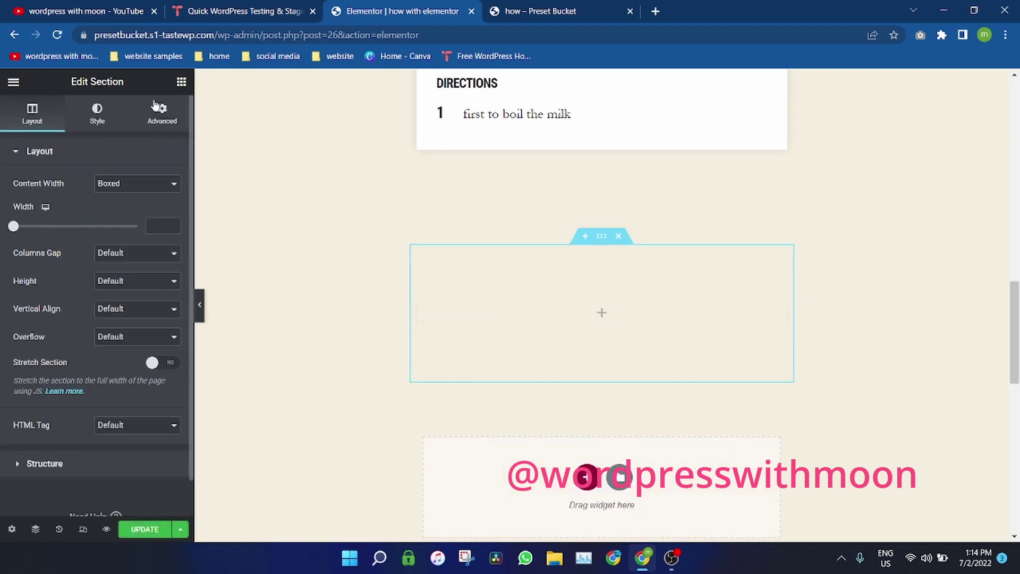
left_click(179, 85)
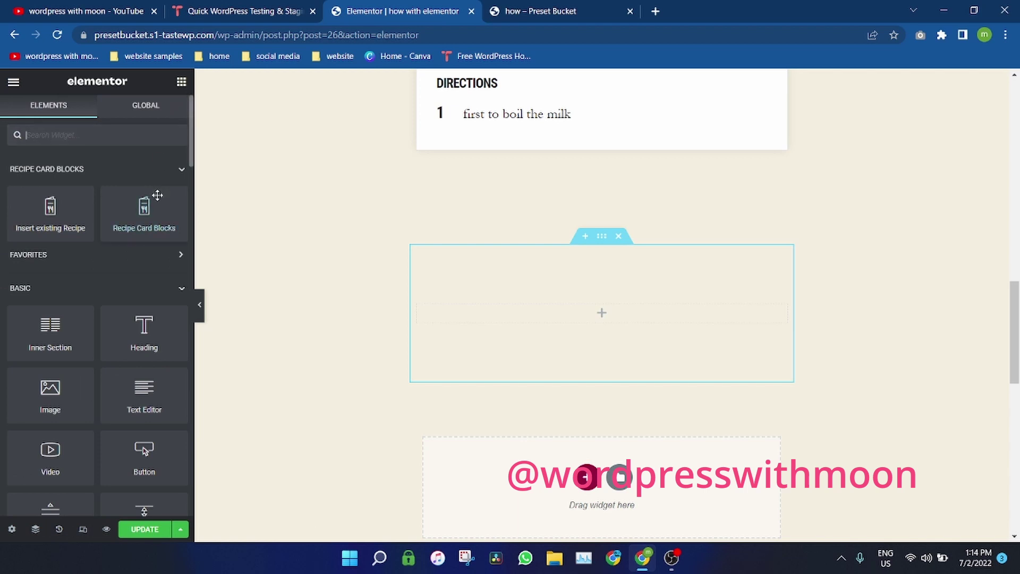
left_click_drag(149, 212, 583, 311)
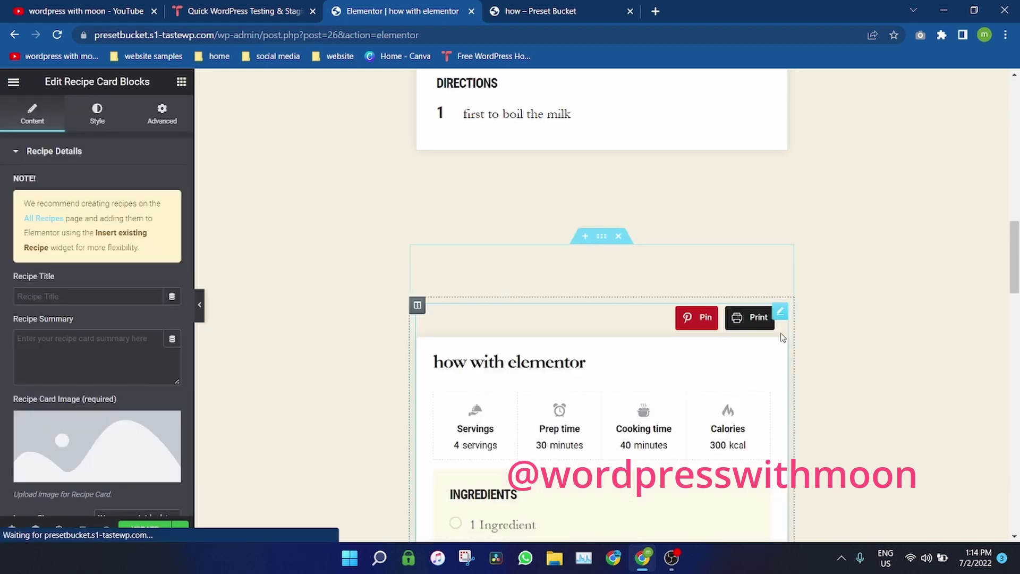
scroll(1015, 275, "down", 2)
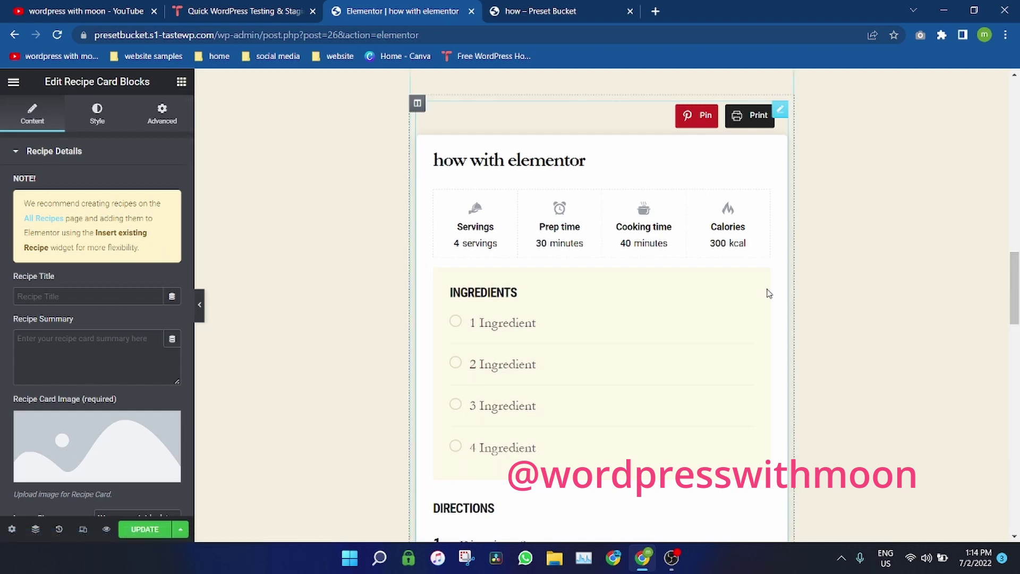
left_click_drag(1015, 288, 1014, 360)
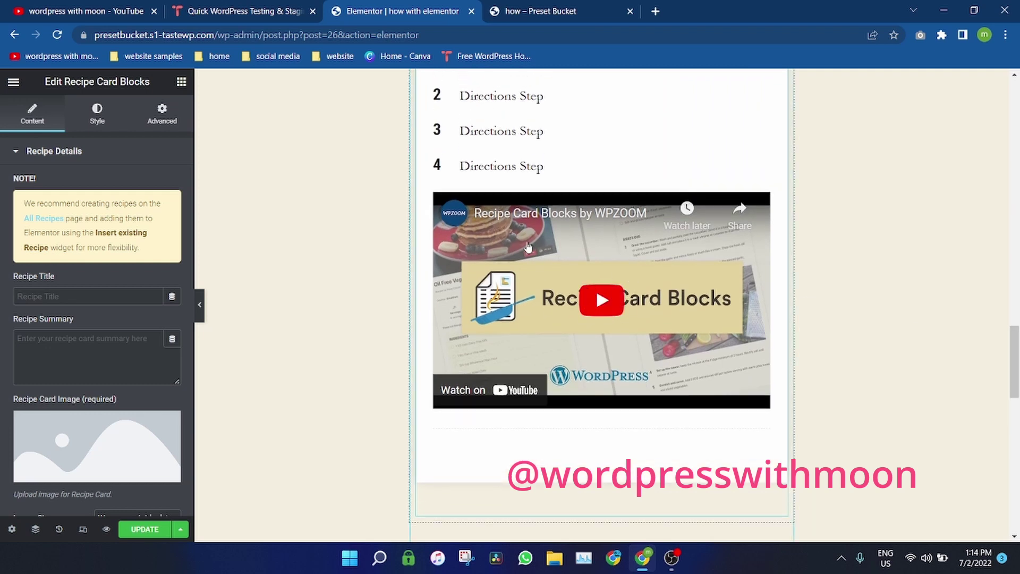
scroll(661, 262, "up", 2)
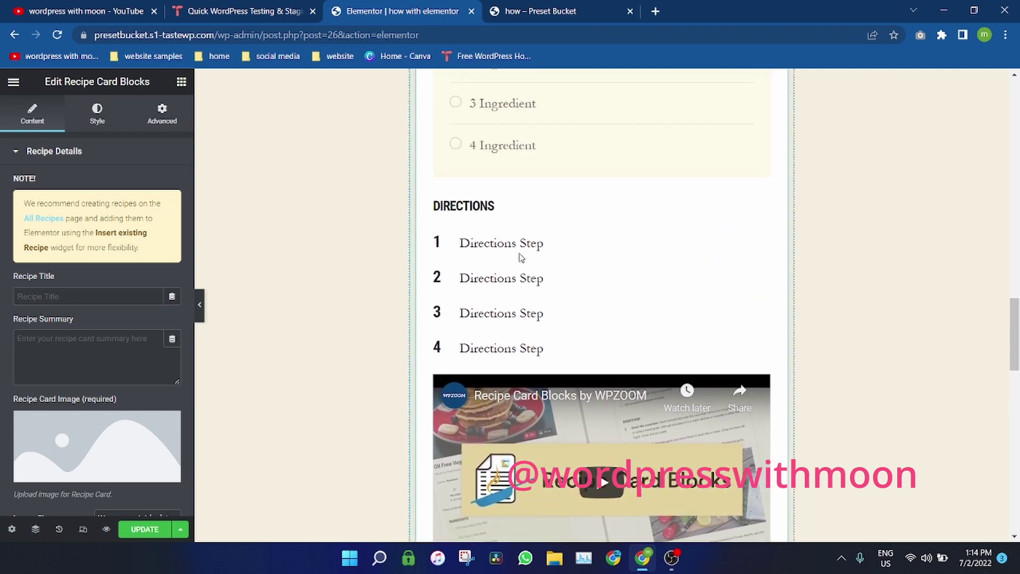
Step: Apply the New Design style to the recipe card from its Style options
left_click(98, 113)
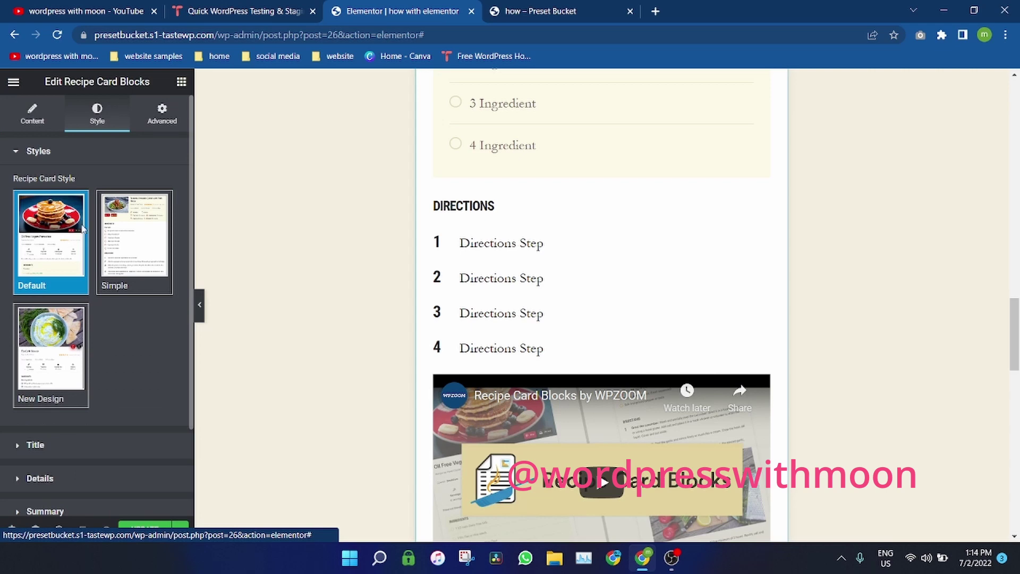
left_click(50, 356)
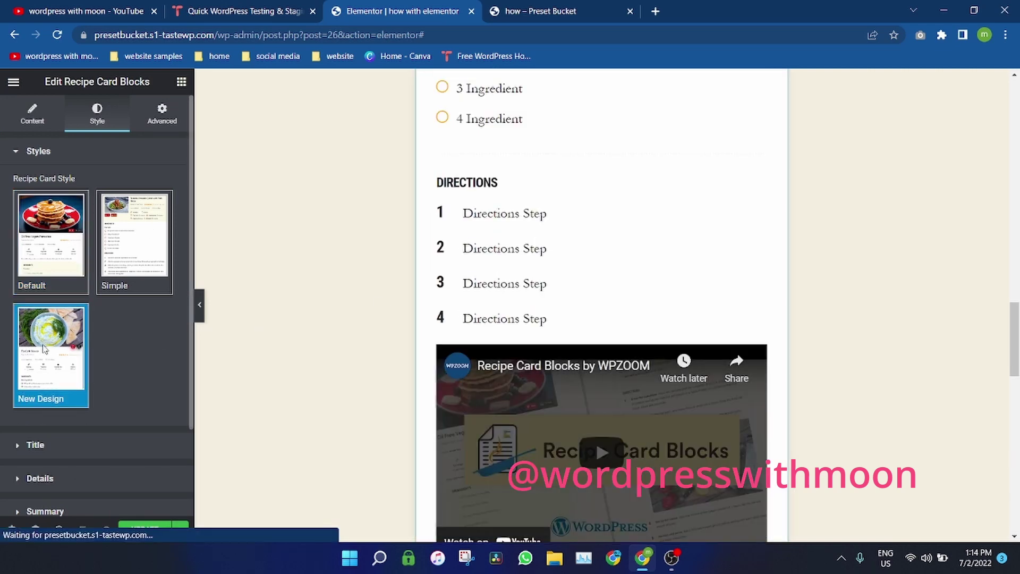
scroll(602, 320, "up", 4)
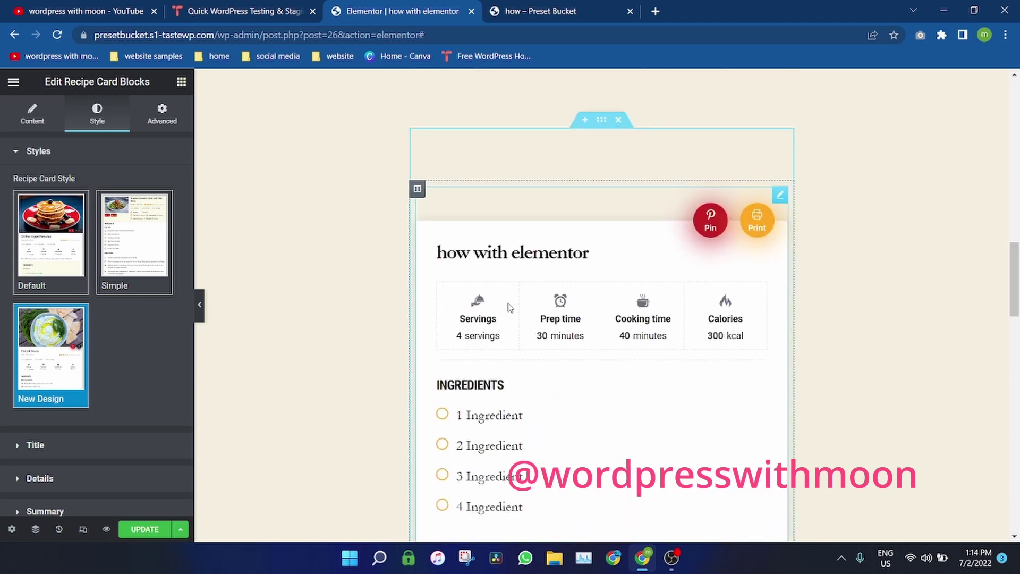
Step: Insert the vegetable bowl photo from the media library as the Recipe Card Image
left_click(41, 124)
left_click(77, 452)
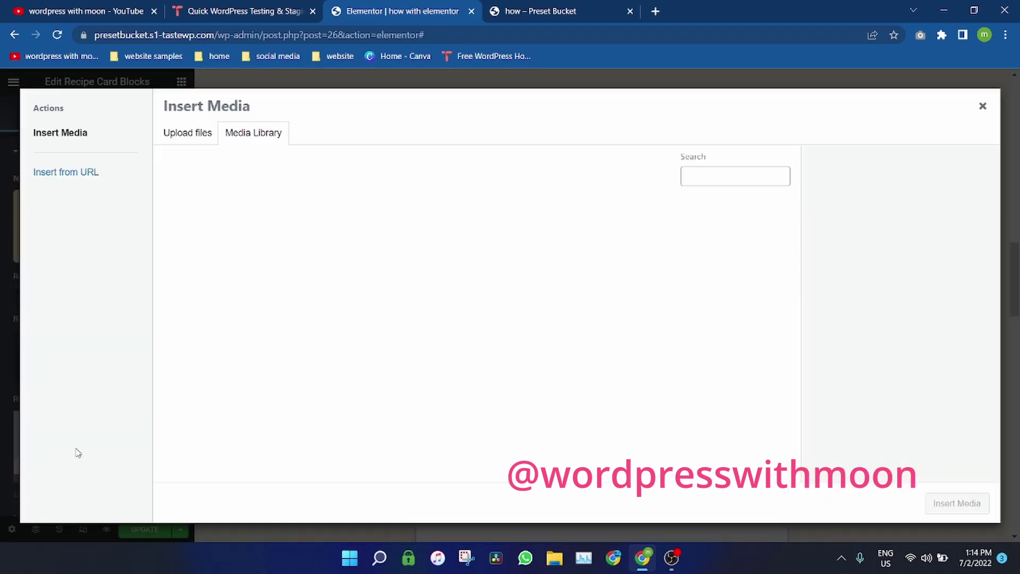
left_click(210, 233)
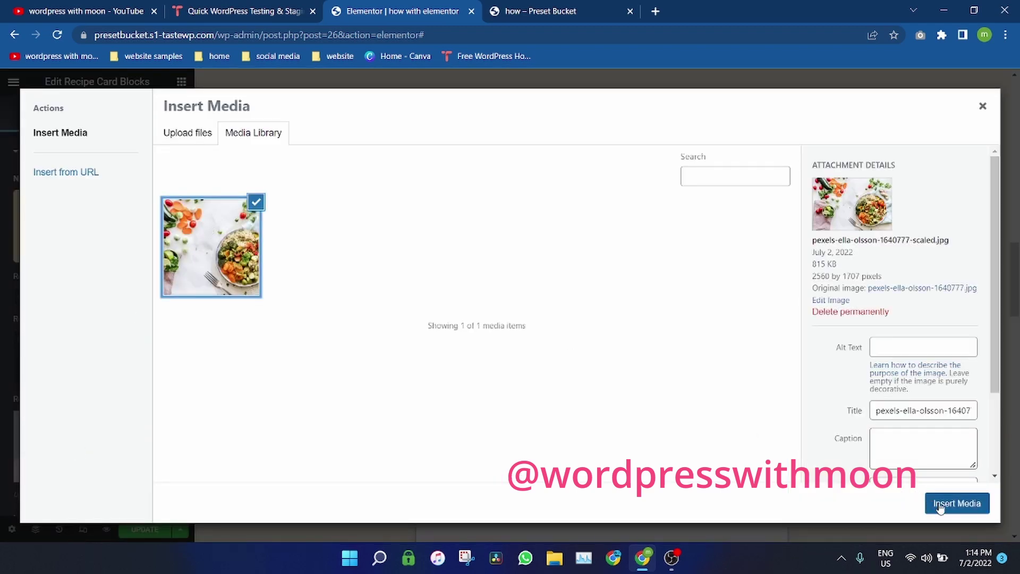
left_click(956, 503)
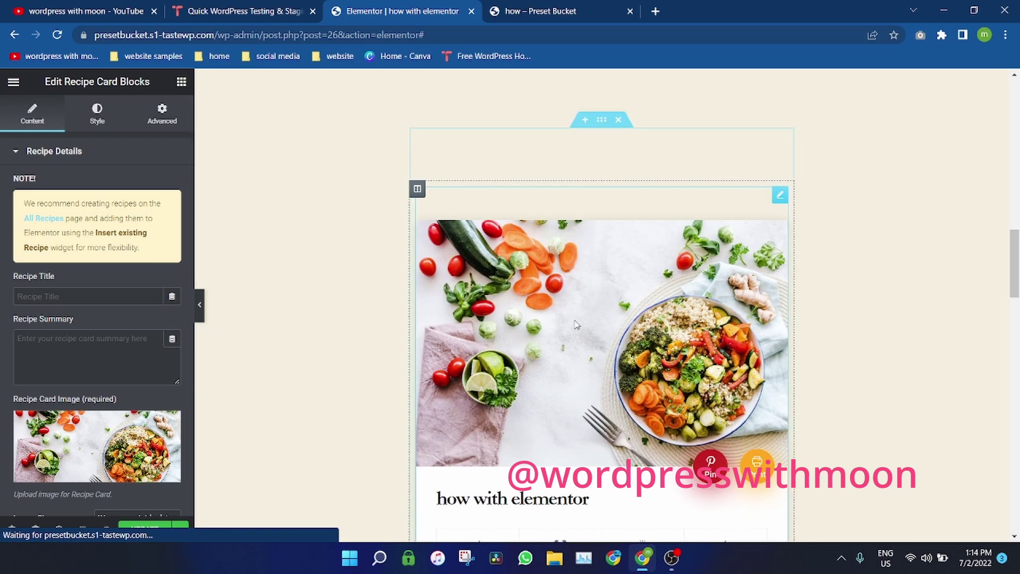
scroll(1018, 274, "down", 2)
scroll(1018, 275, "down", 1)
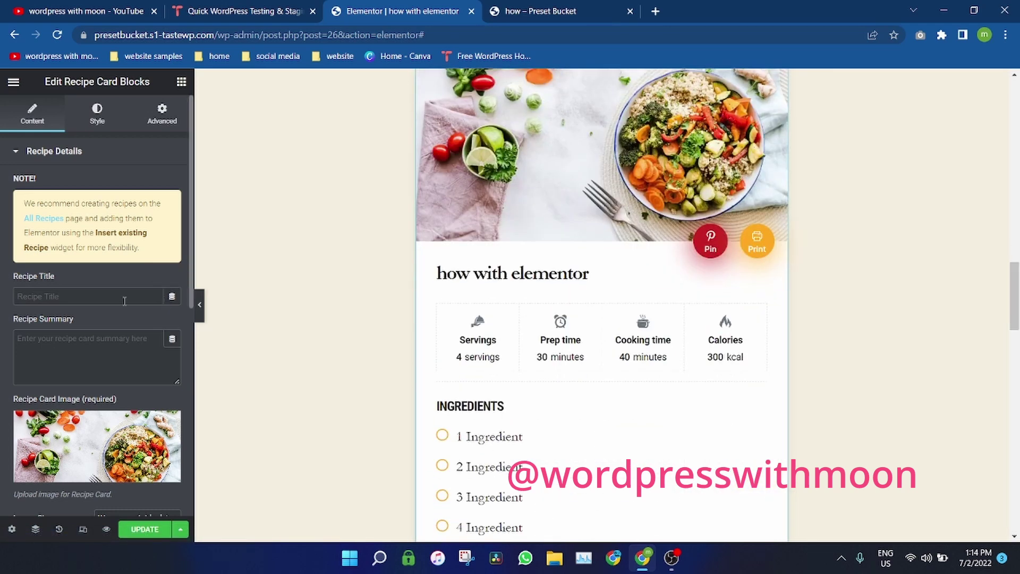
left_click(114, 346)
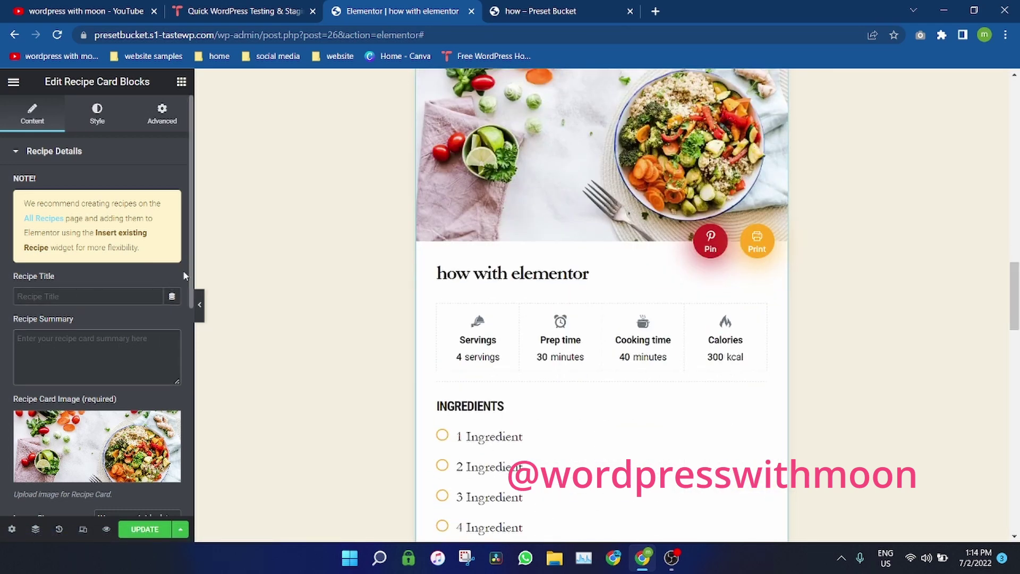
mouse_move(184, 275)
left_mouse_down()
mouse_move(193, 411)
mouse_move(172, 492)
left_mouse_up()
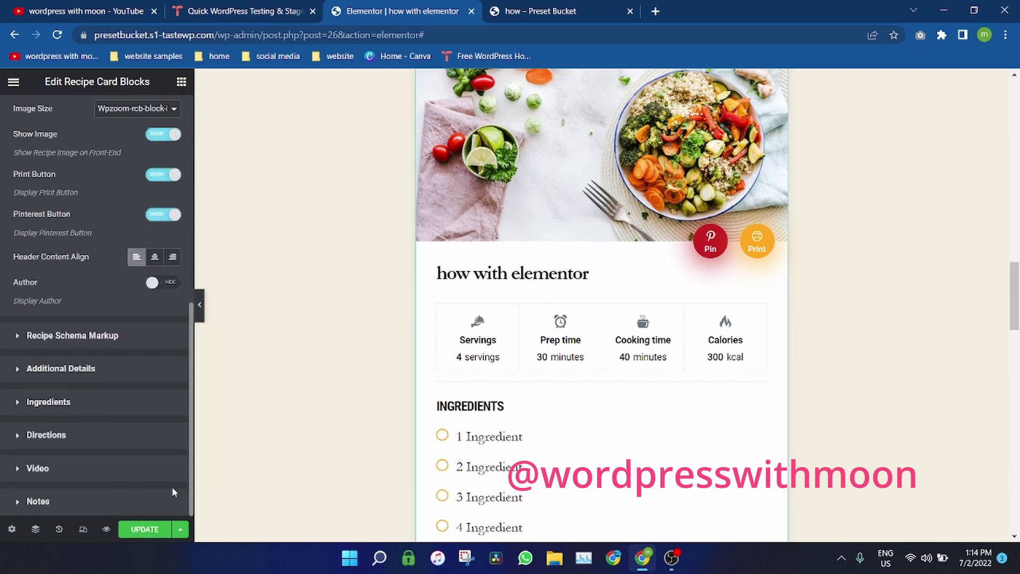
scroll(67, 358, "up", 3)
scroll(148, 447, "down", 2)
scroll(129, 416, "up", 1)
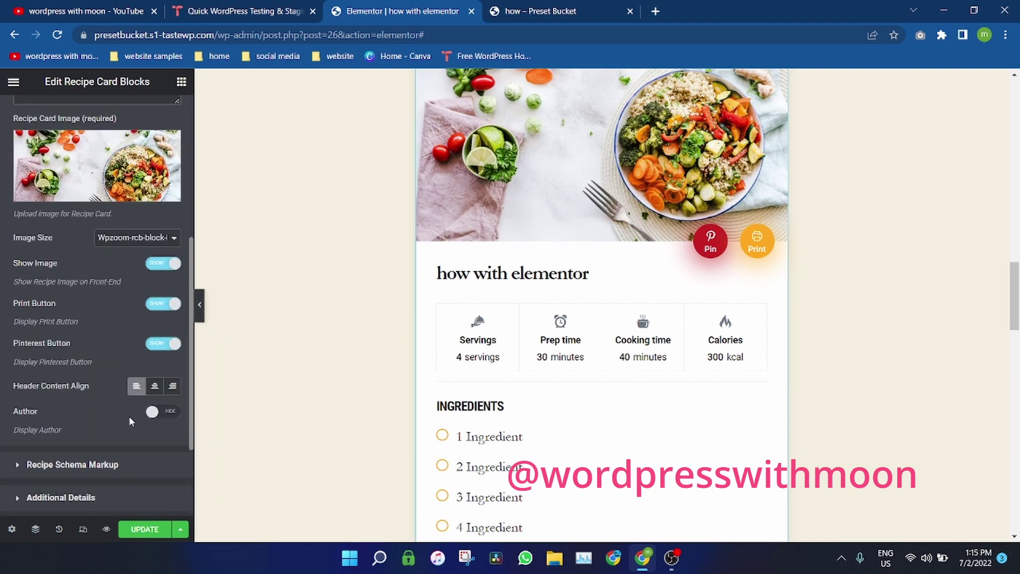
scroll(129, 416, "down", 1)
left_click(160, 405)
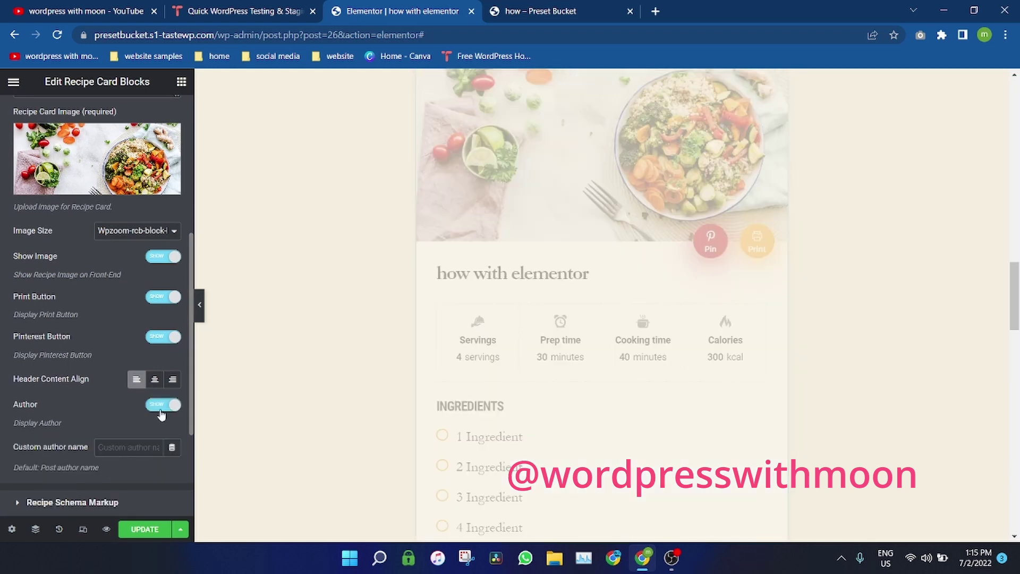
left_click(165, 406)
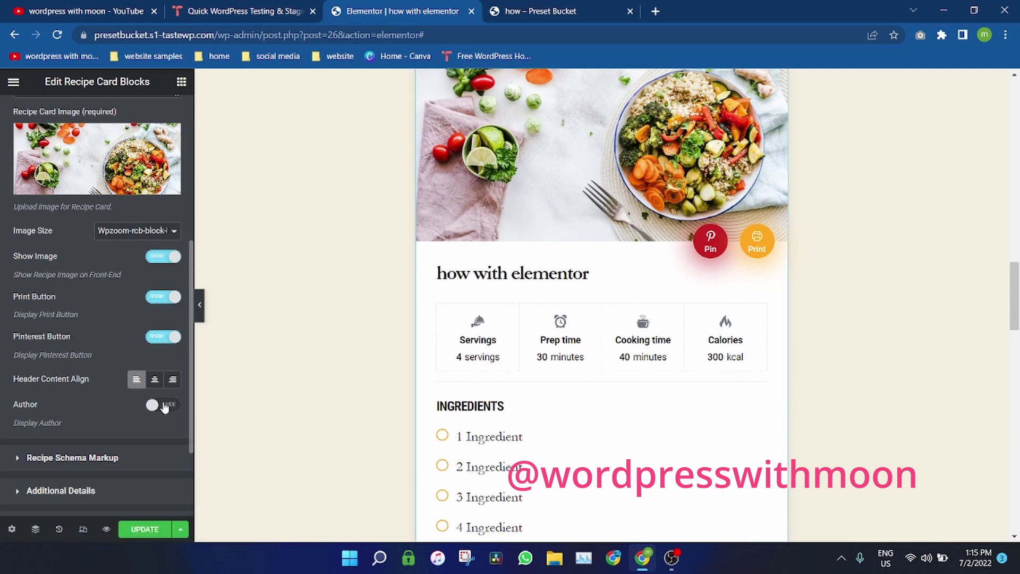
left_click(169, 407)
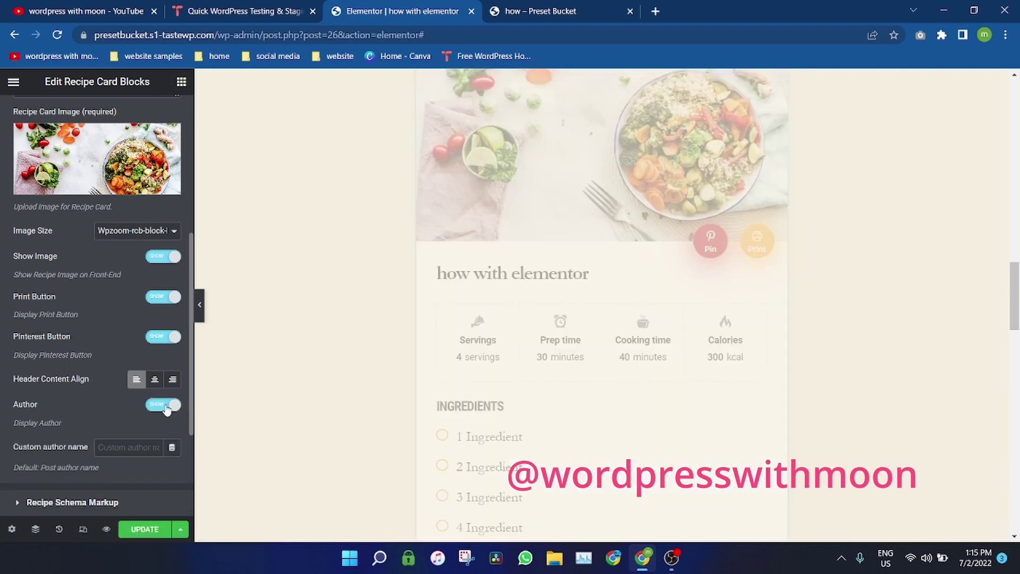
scroll(191, 388, "down", 3)
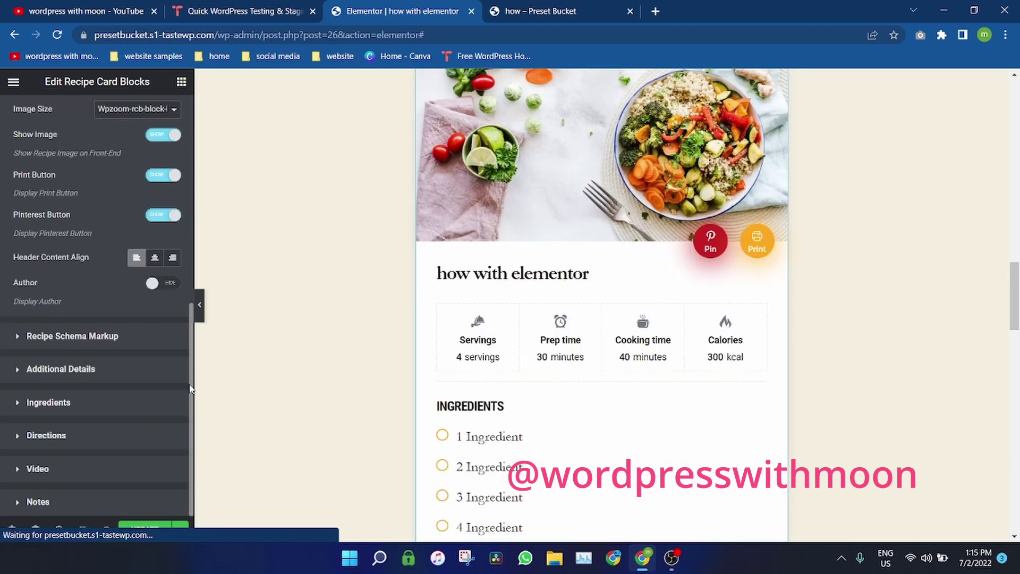
left_click(89, 469)
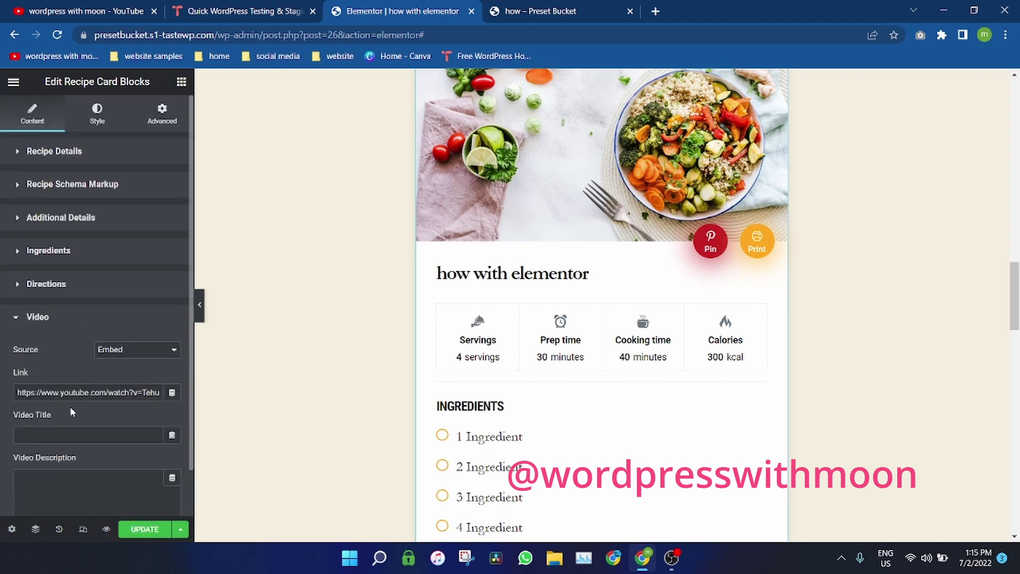
left_click(62, 326)
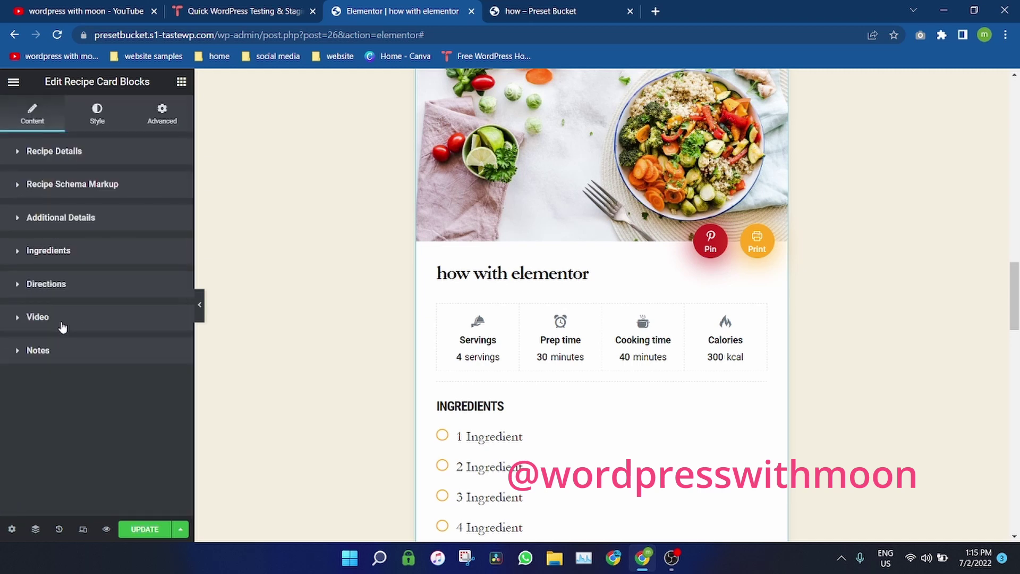
left_click(75, 289)
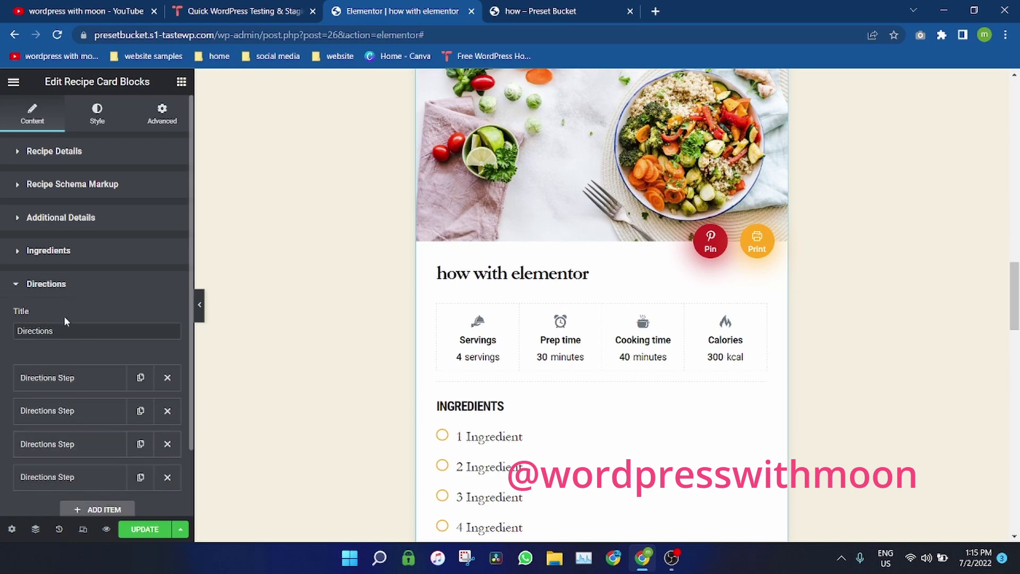
left_click(66, 292)
left_click_drag(1012, 328, 1013, 391)
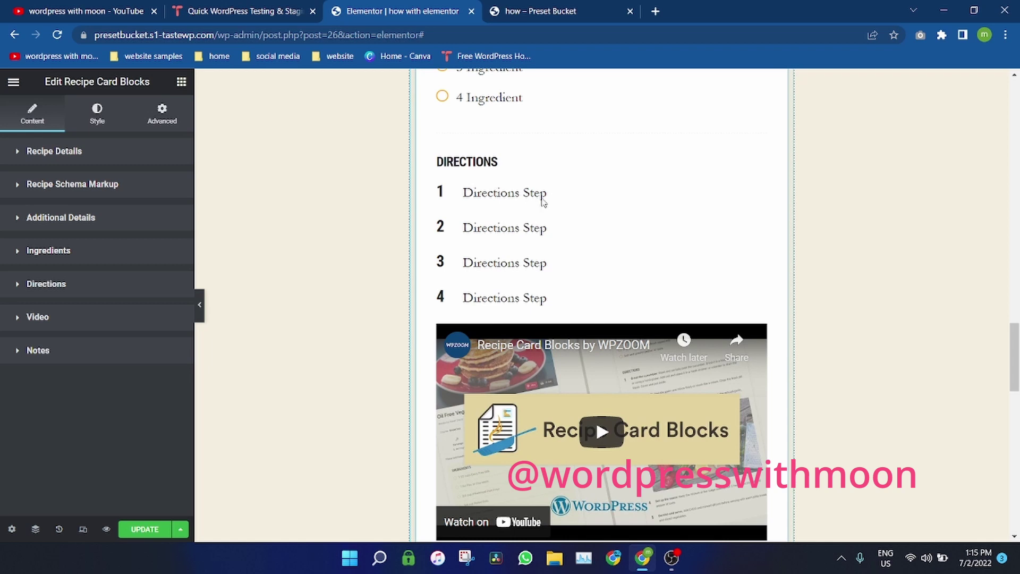
left_click(20, 351)
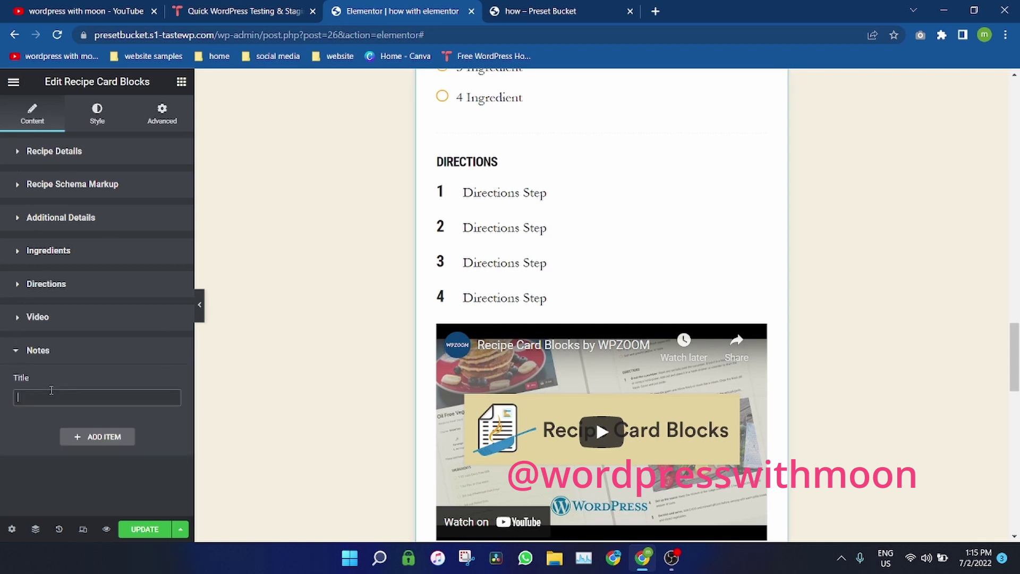
type("h")
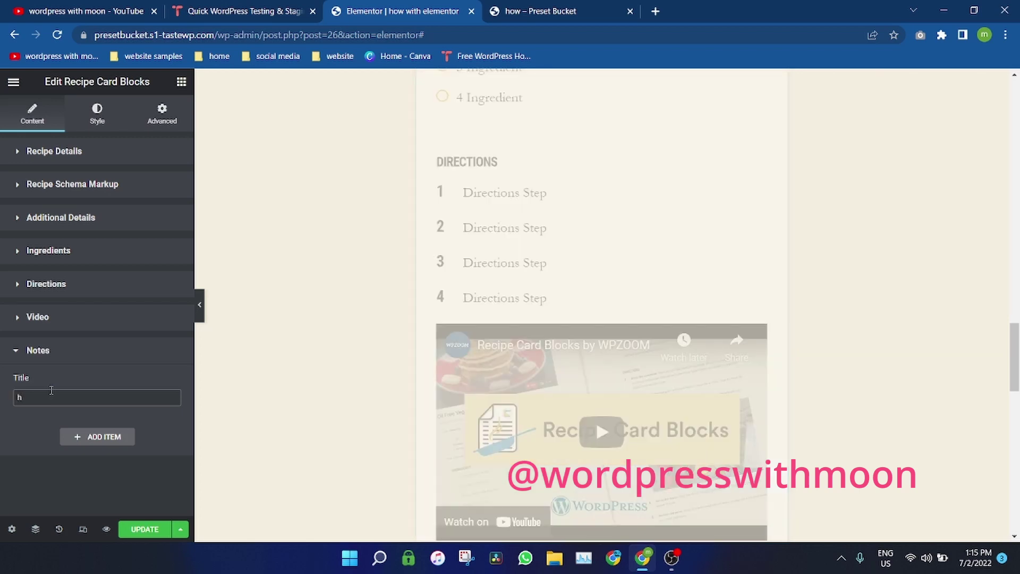
key("BackSpace")
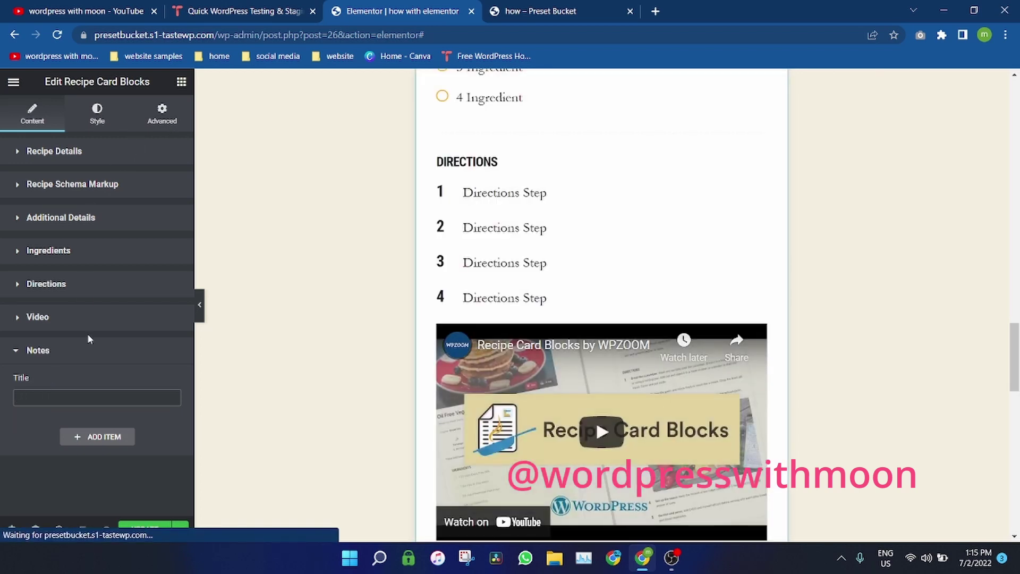
left_click(71, 352)
Step: Set the widget's linked Margin fields to 1 under the Advanced tab
left_click(111, 118)
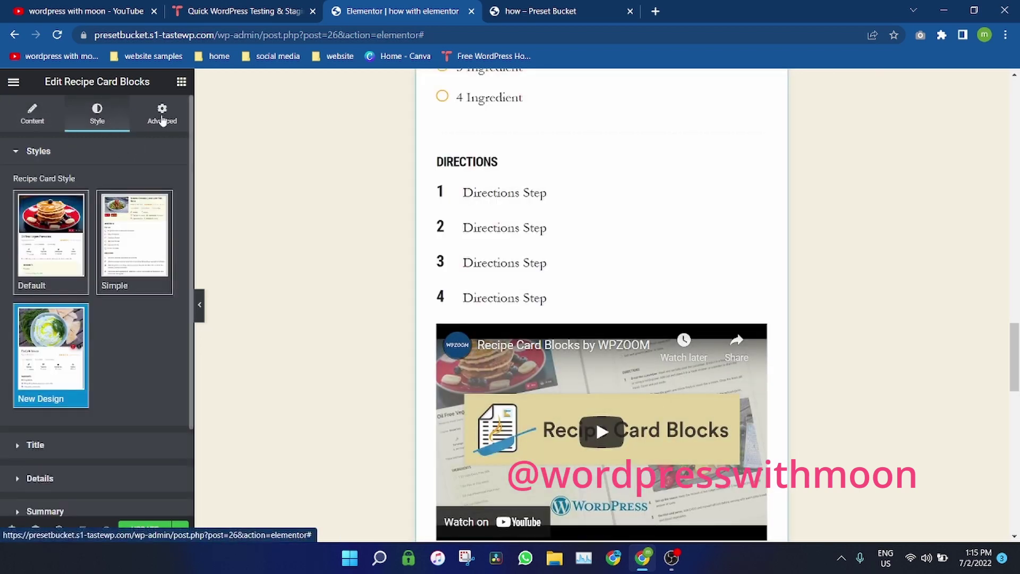
left_click(161, 118)
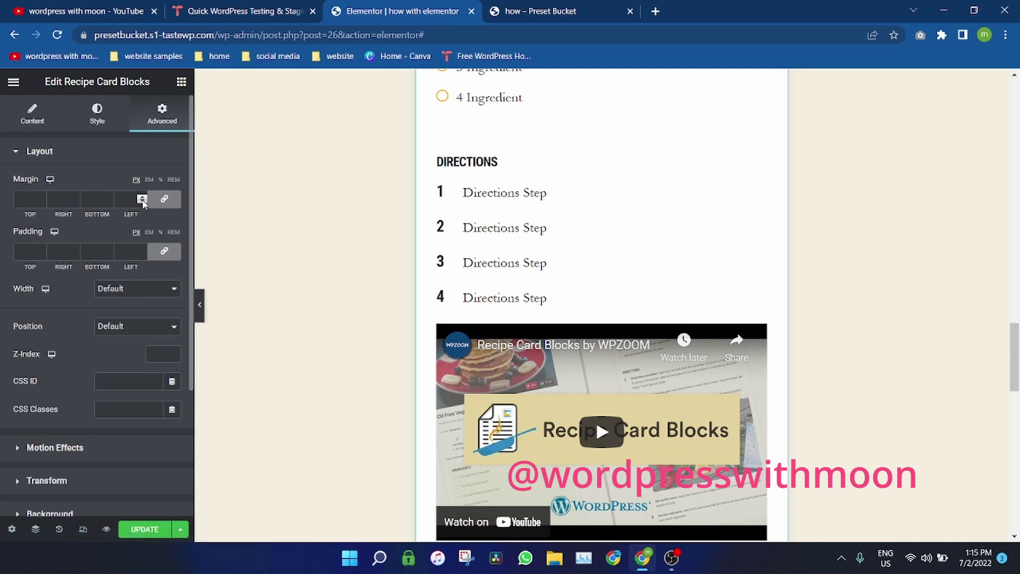
scroll(143, 203, "up", 3)
scroll(142, 203, "up", 5)
scroll(142, 202, "up", 5)
scroll(143, 203, "up", 4)
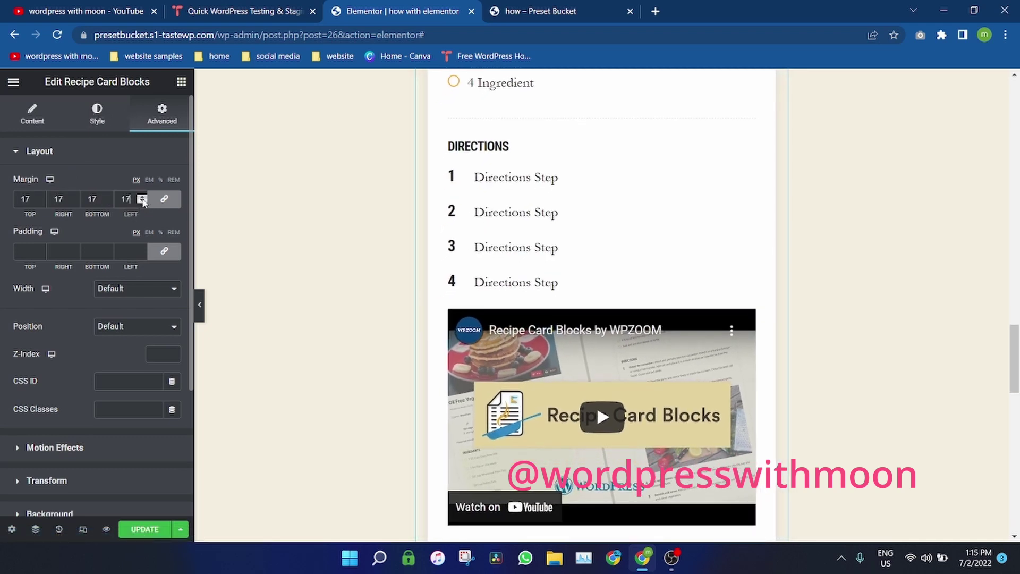
scroll(143, 205, "down", 5)
scroll(143, 204, "down", 10)
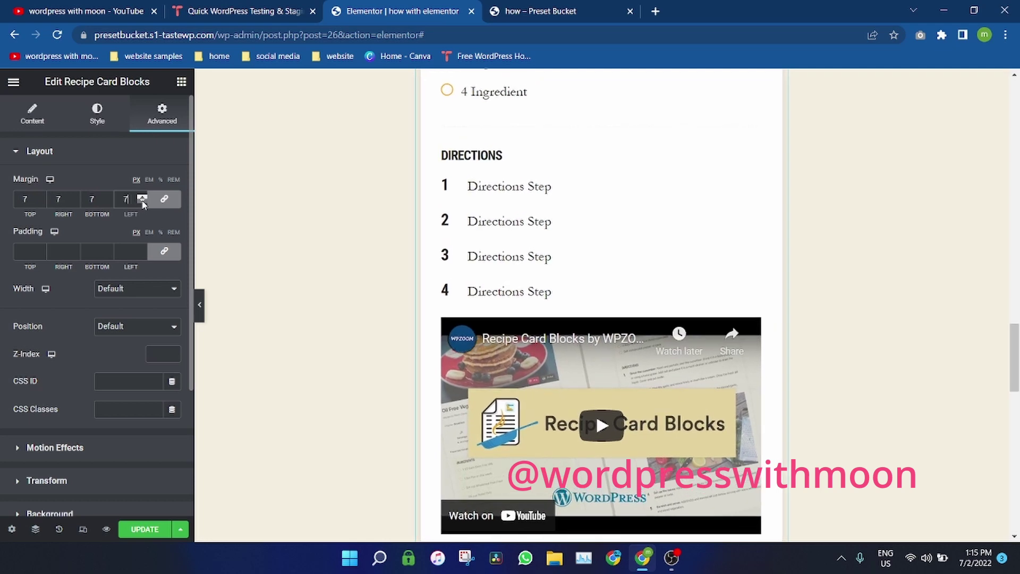
scroll(142, 204, "down", 1)
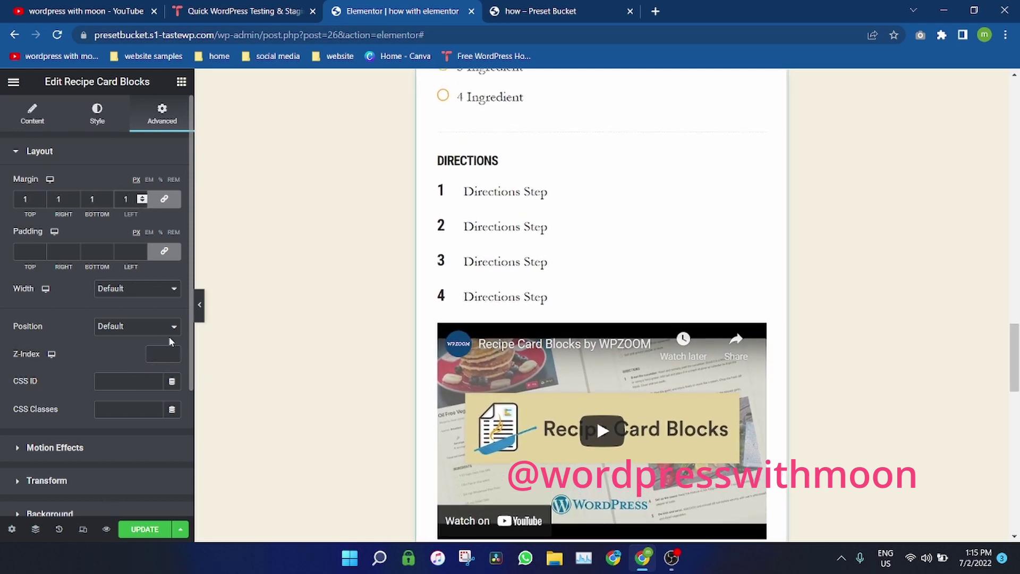
scroll(191, 341, "down", 3)
scroll(82, 341, "down", 2)
Step: Set the Motion Effects entrance animation to Fade In Up
left_click(70, 322)
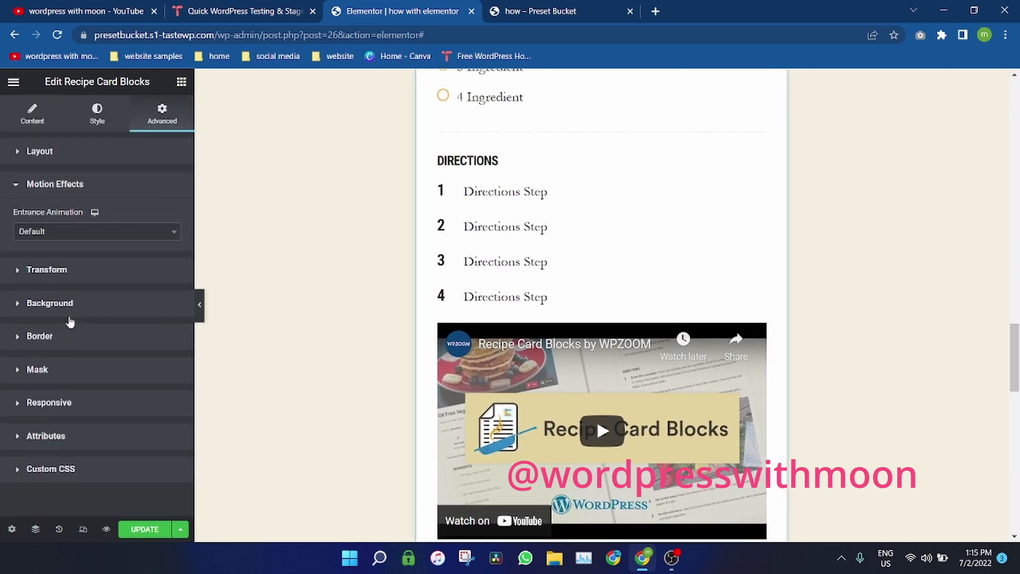
left_click(56, 231)
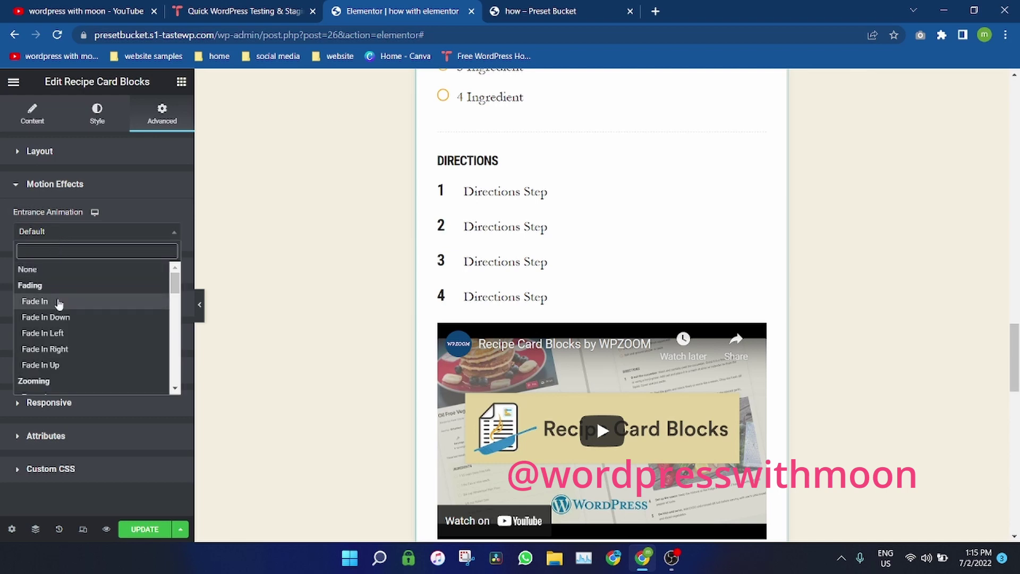
left_click(60, 298)
left_click(95, 232)
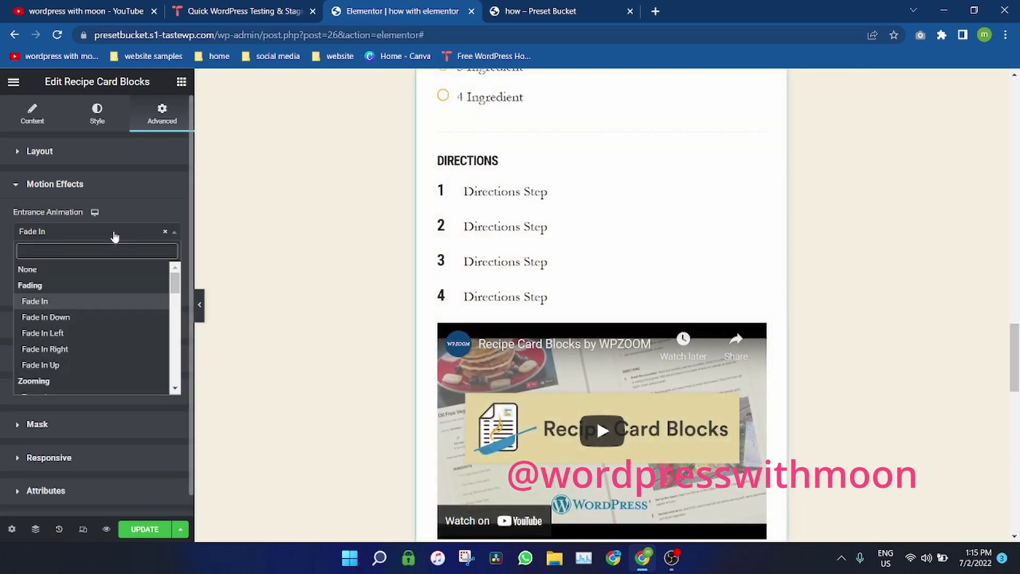
left_click(62, 366)
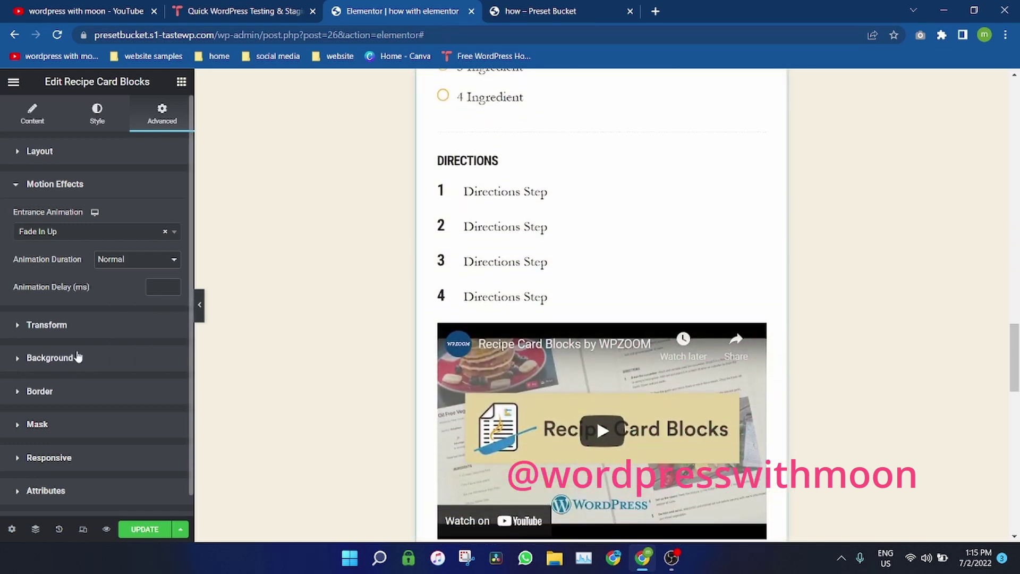
Step: Open and close the Transform Rotate and Skew options, leaving them unchanged
left_click(69, 326)
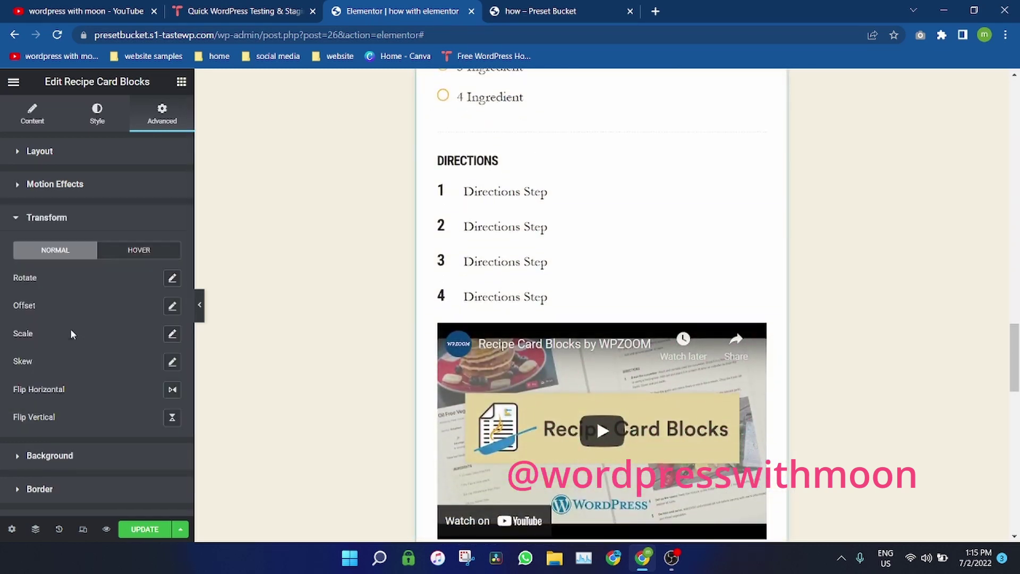
left_click(170, 278)
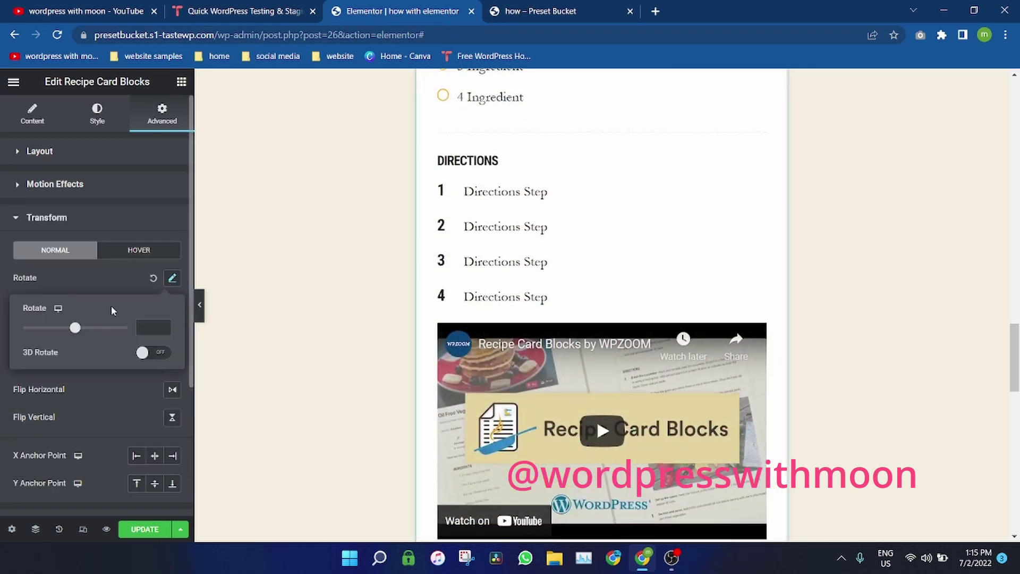
left_click(157, 286)
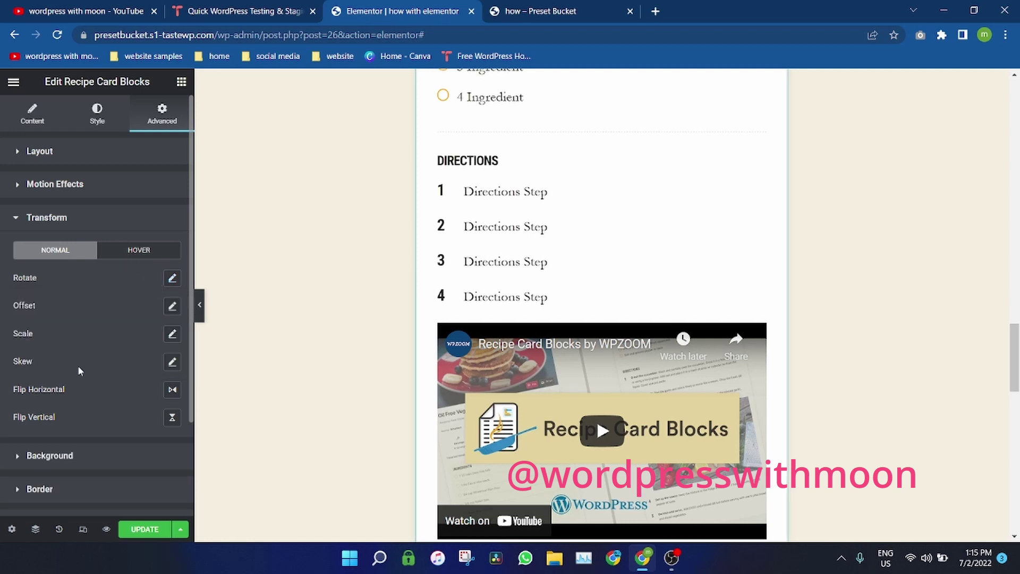
left_click(171, 362)
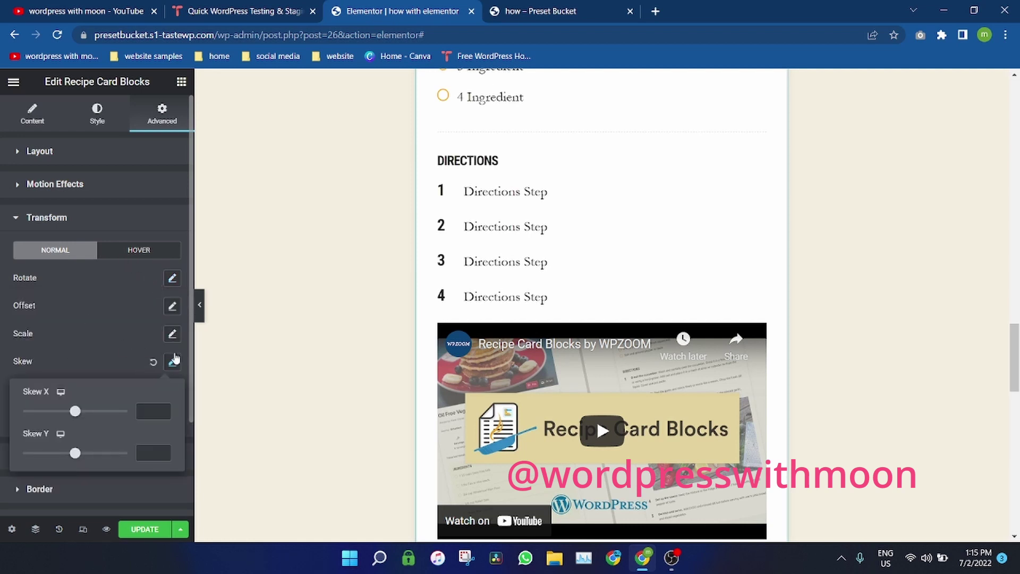
left_click(178, 362)
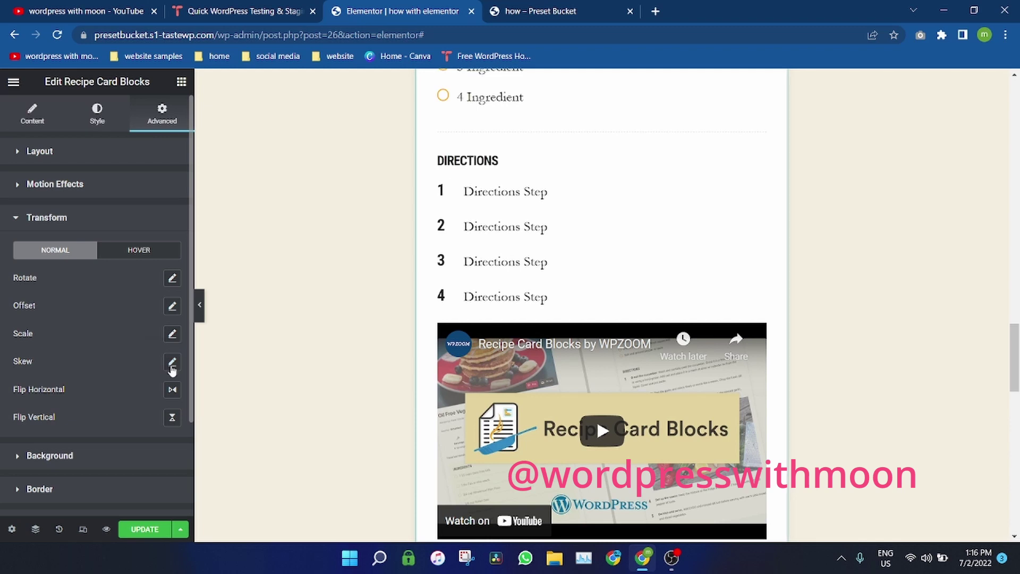
left_click(83, 465)
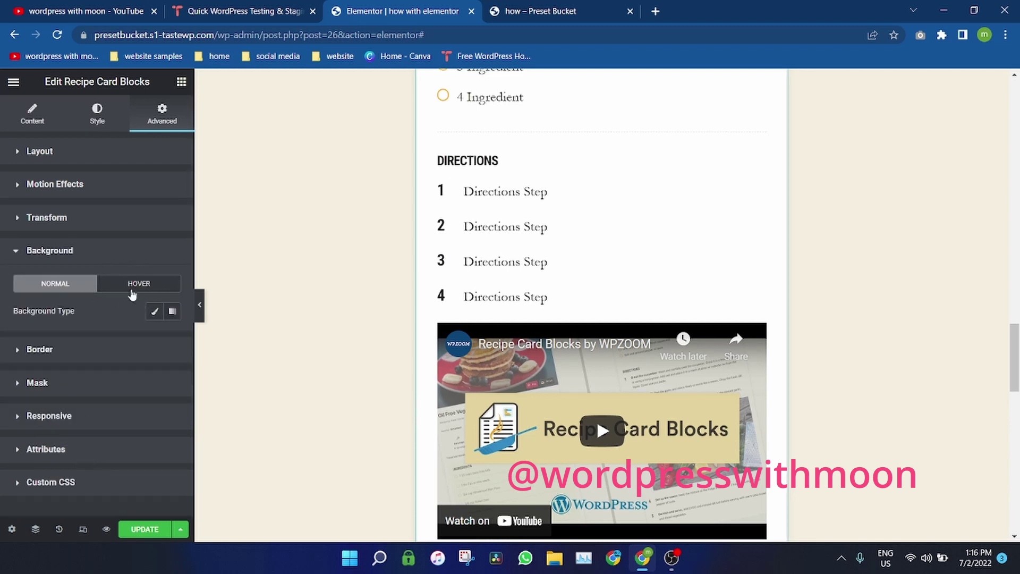
Step: Give the widget a Hover gradient background using the Primary global color, then preview changes
left_click(132, 287)
left_click(154, 311)
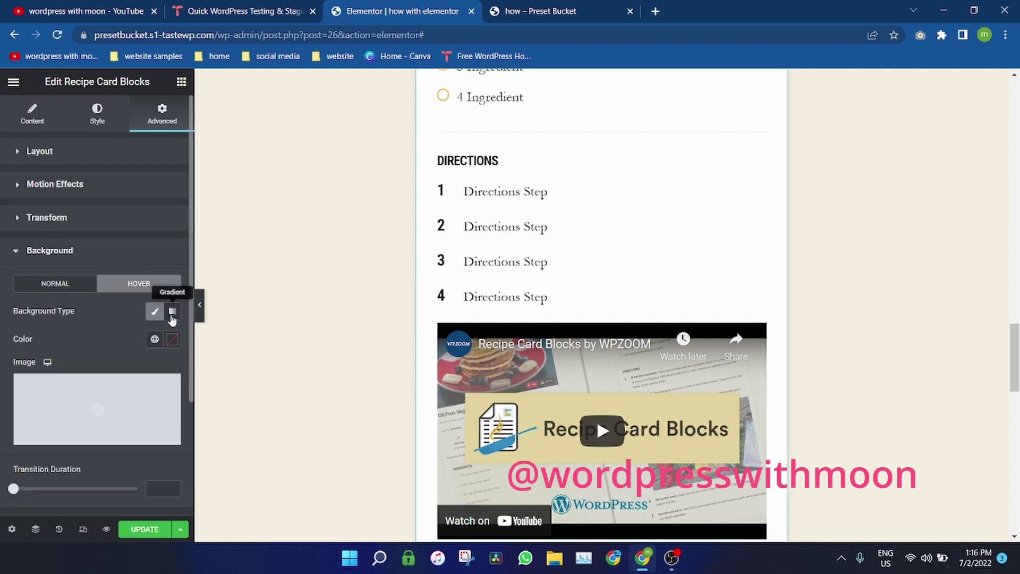
left_click(172, 312)
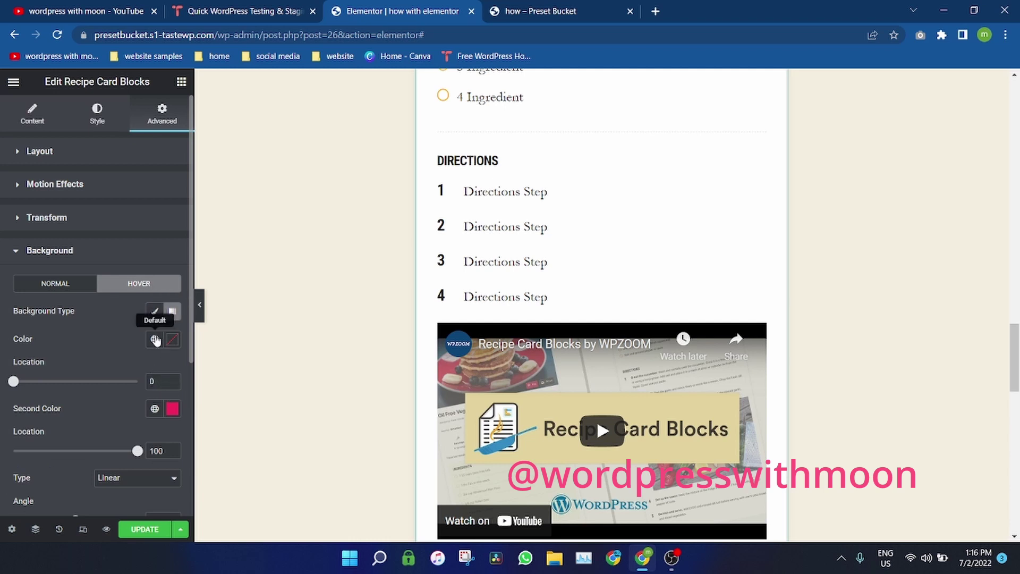
left_click(154, 339)
left_click(71, 403)
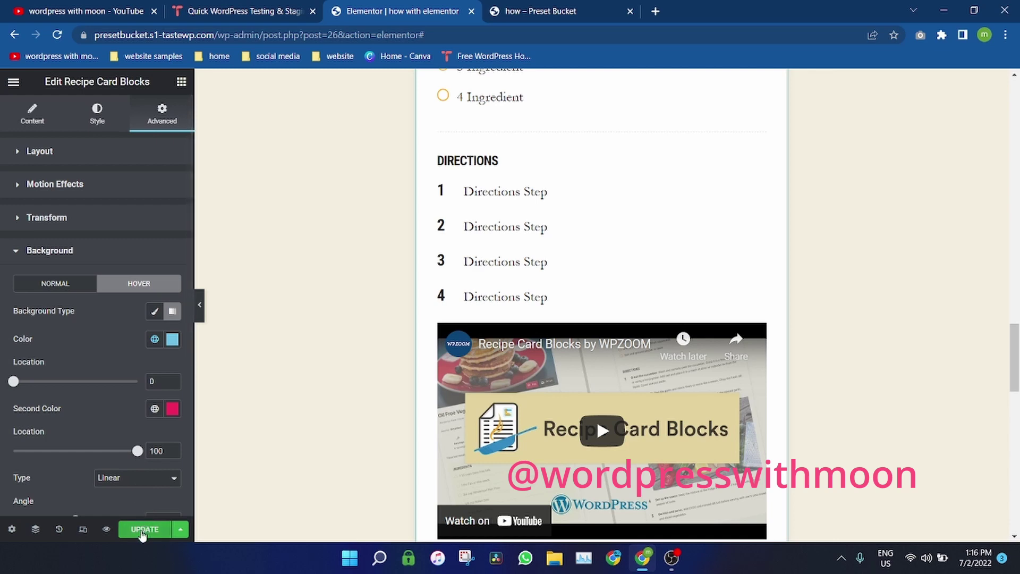
left_click(106, 529)
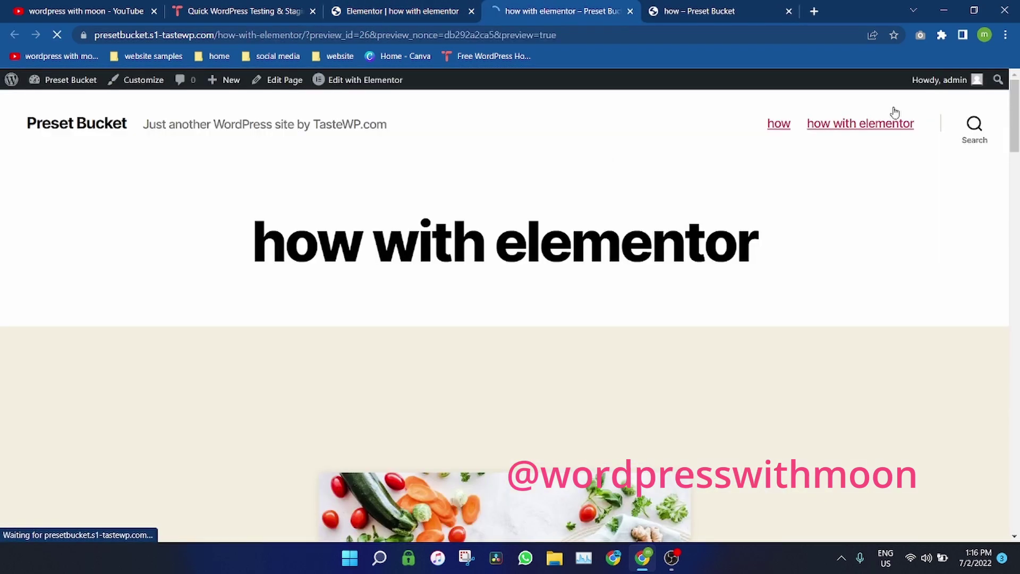
scroll(510, 319, "down", 5)
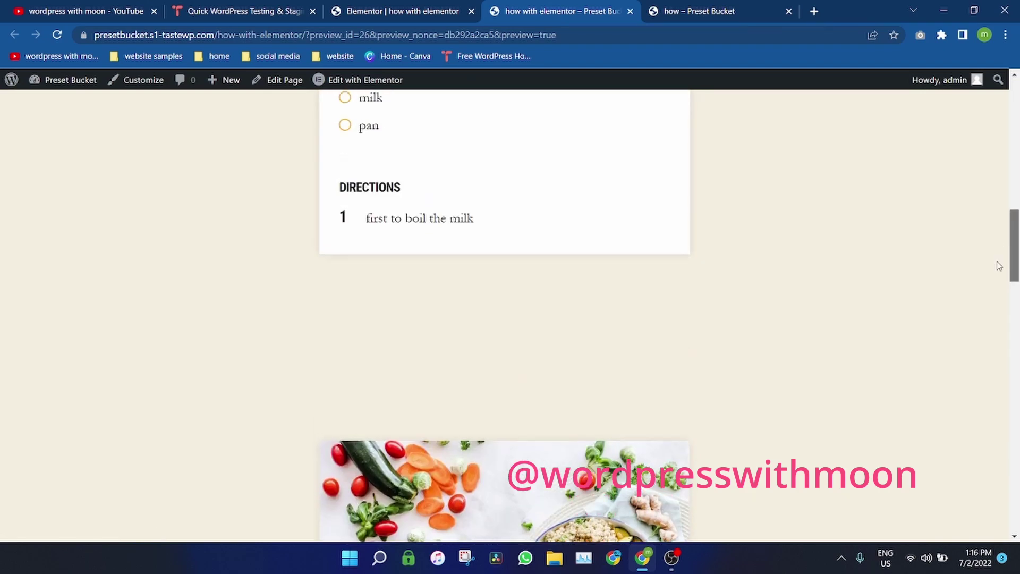
mouse_move(1017, 231)
left_mouse_down()
mouse_move(999, 297)
mouse_move(998, 446)
left_mouse_up()
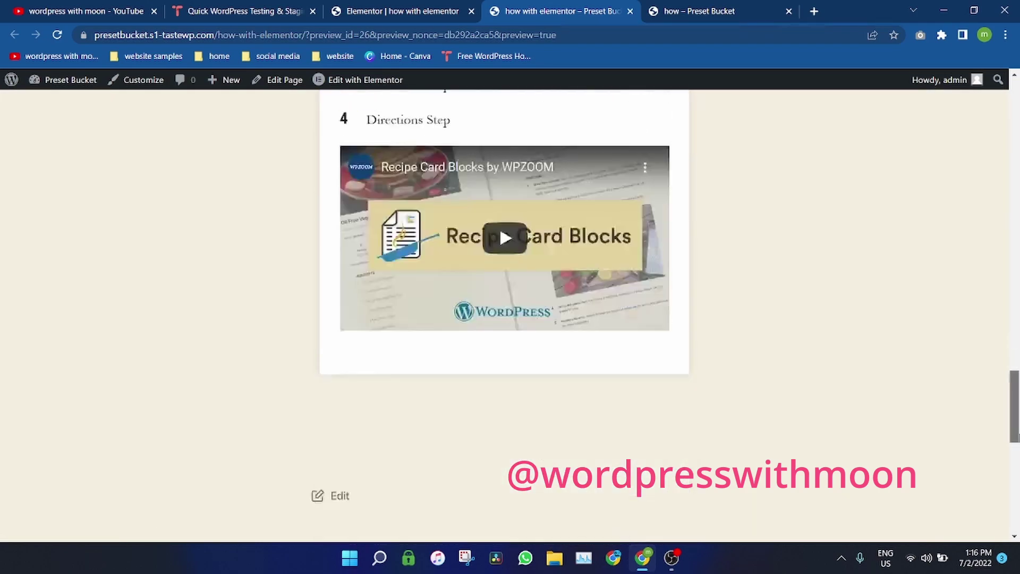
Step: Check both recipe cards in the live preview, then go back to the Elementor editor
left_click(405, 6)
left_click(574, 8)
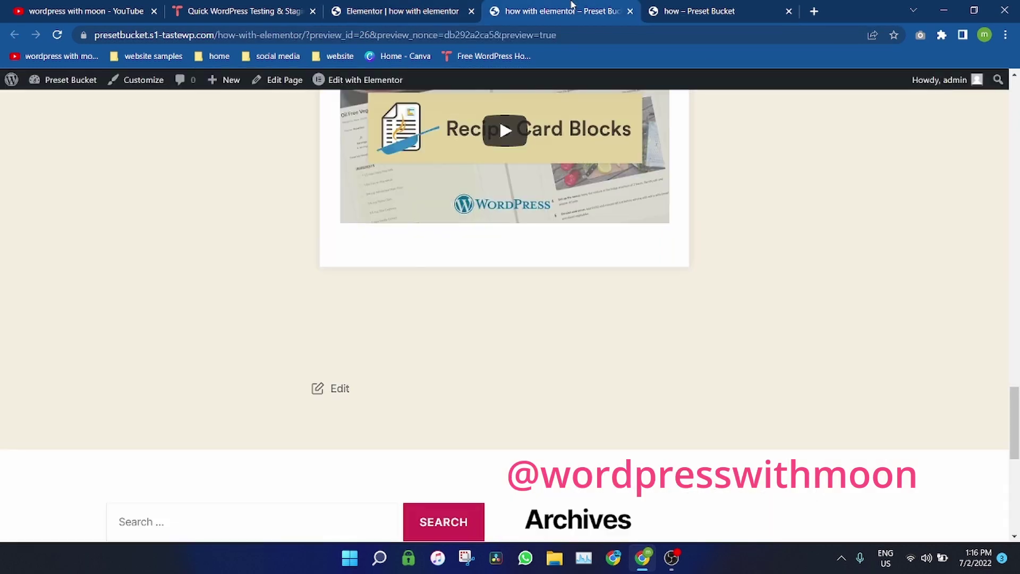
left_click(690, 6)
left_click(1017, 144)
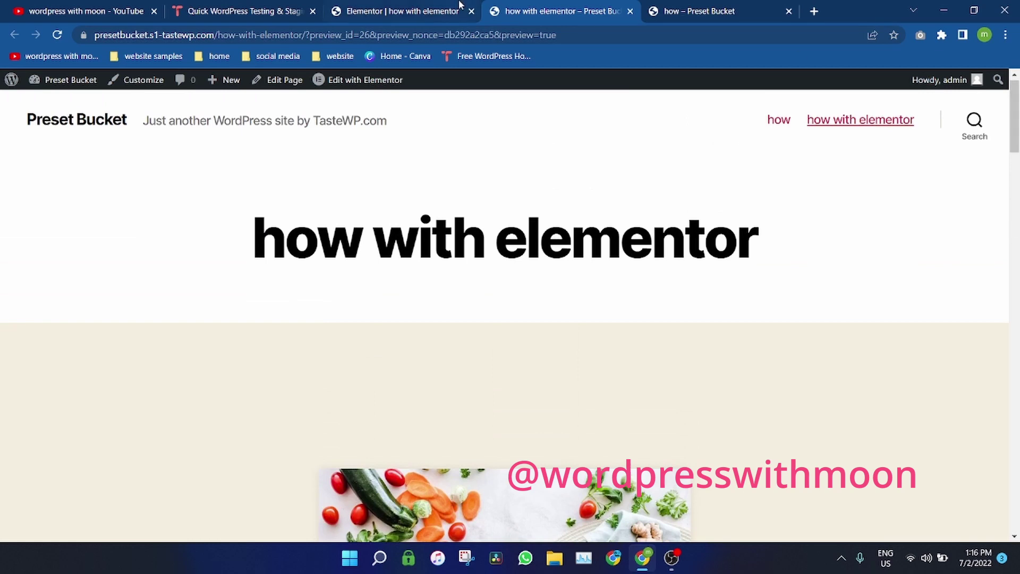
left_click(432, 9)
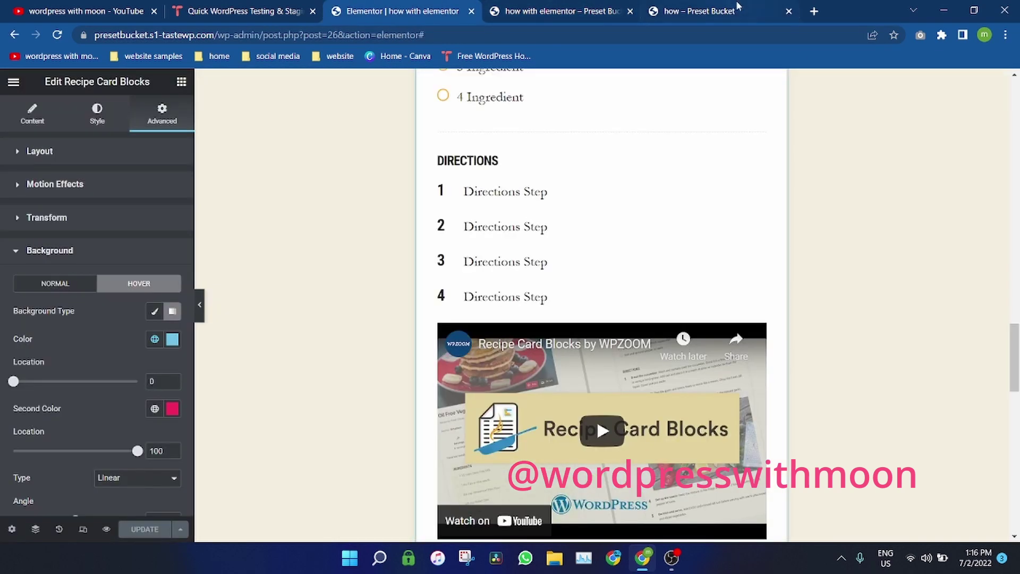
left_click(740, 7)
left_click(566, 7)
left_click(415, 6)
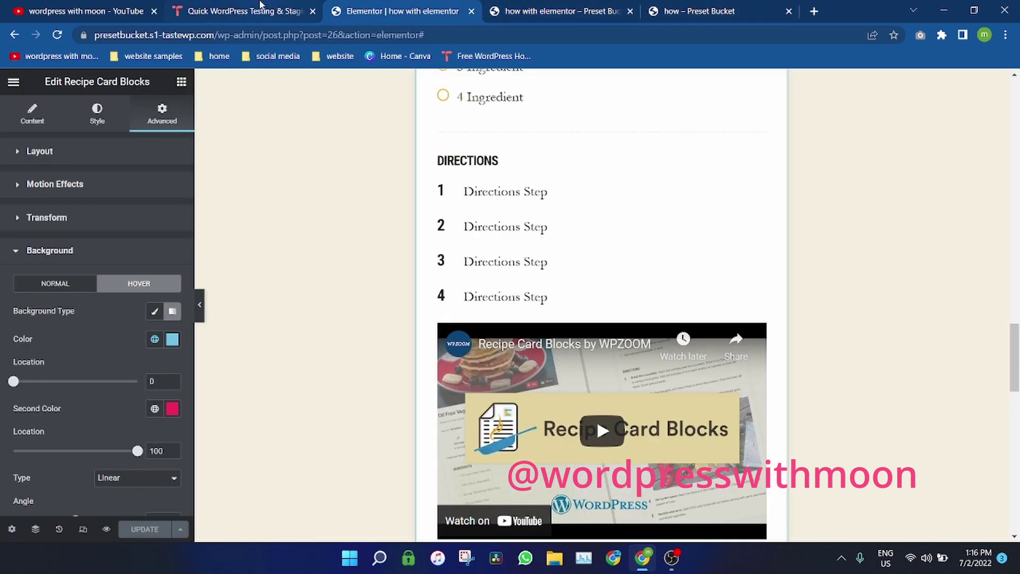
left_click(15, 36)
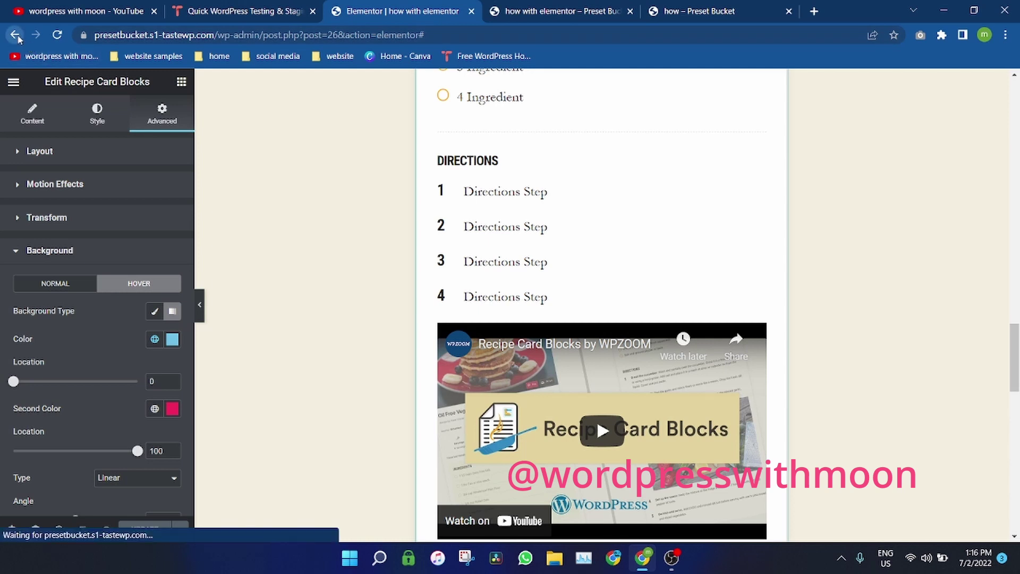
Step: Leave the editor and start a plugin search under Plugins > Add New
left_click(14, 35)
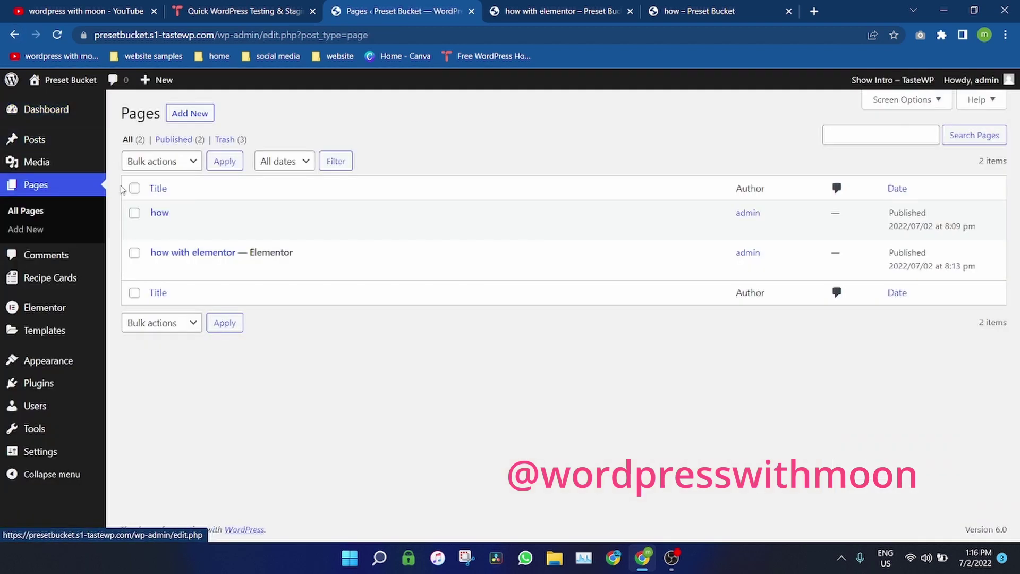
left_click(38, 381)
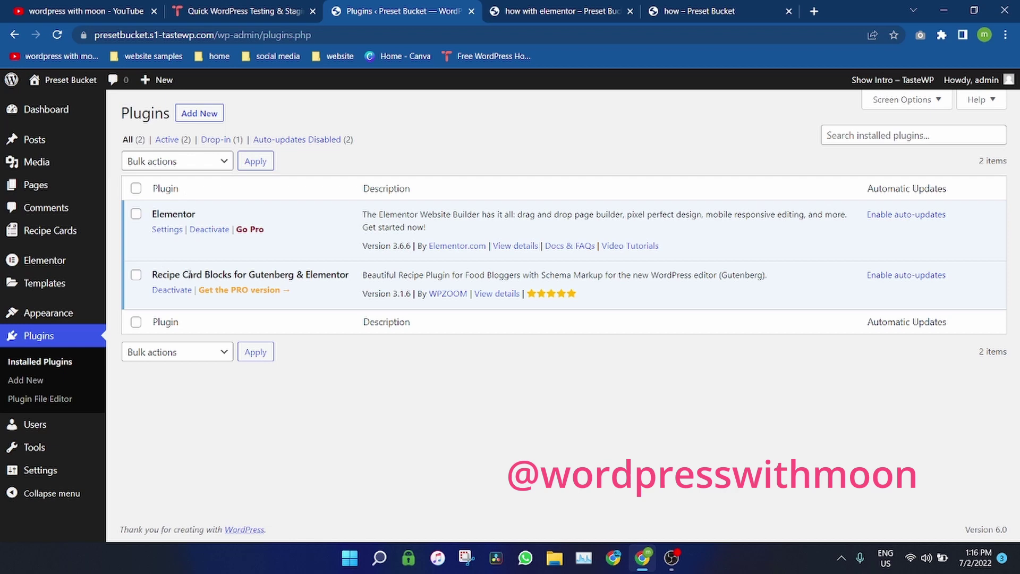
left_click(211, 113)
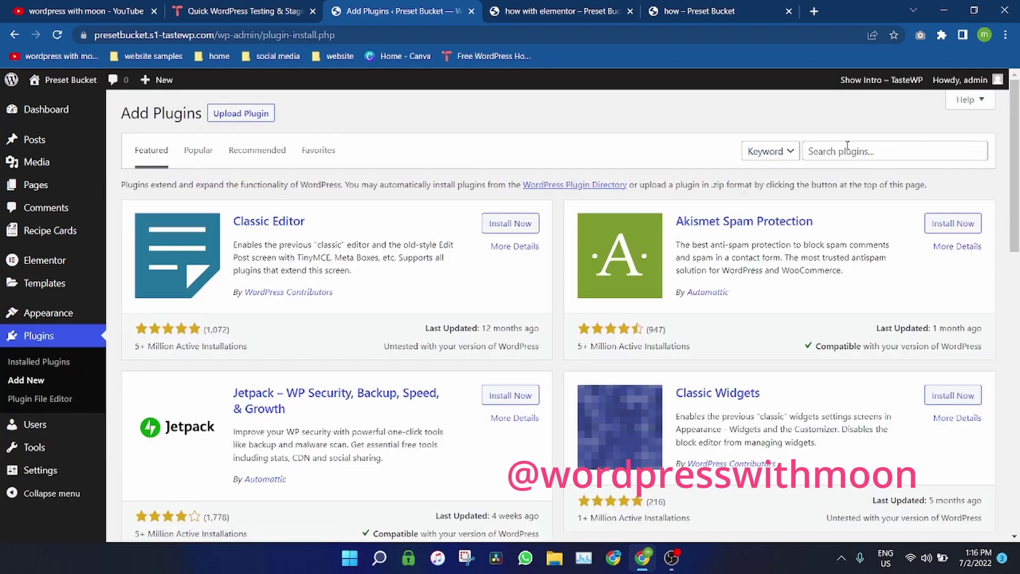
left_click(847, 147)
type("food")
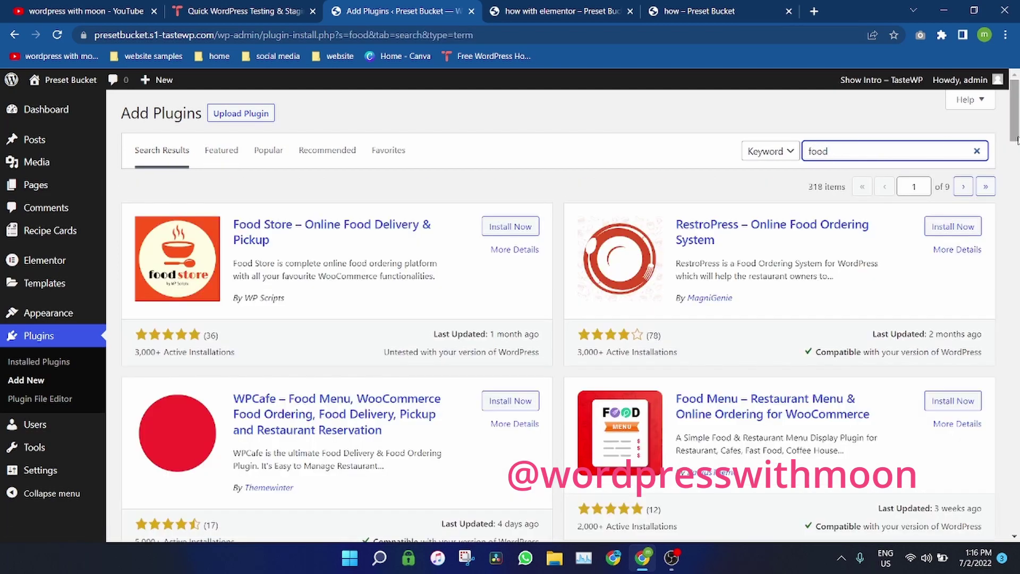
left_click_drag(1018, 143, 1017, 271)
left_click_drag(731, 190, 680, 173)
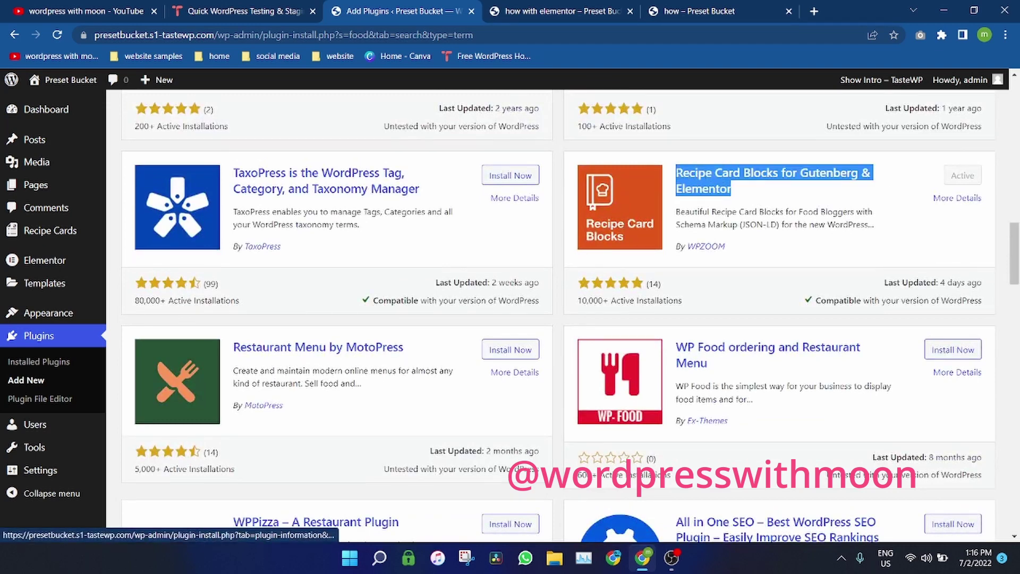
Step: Browse the Recipe Card Blocks details tabs, close them, and return to YouTube
left_click(694, 176)
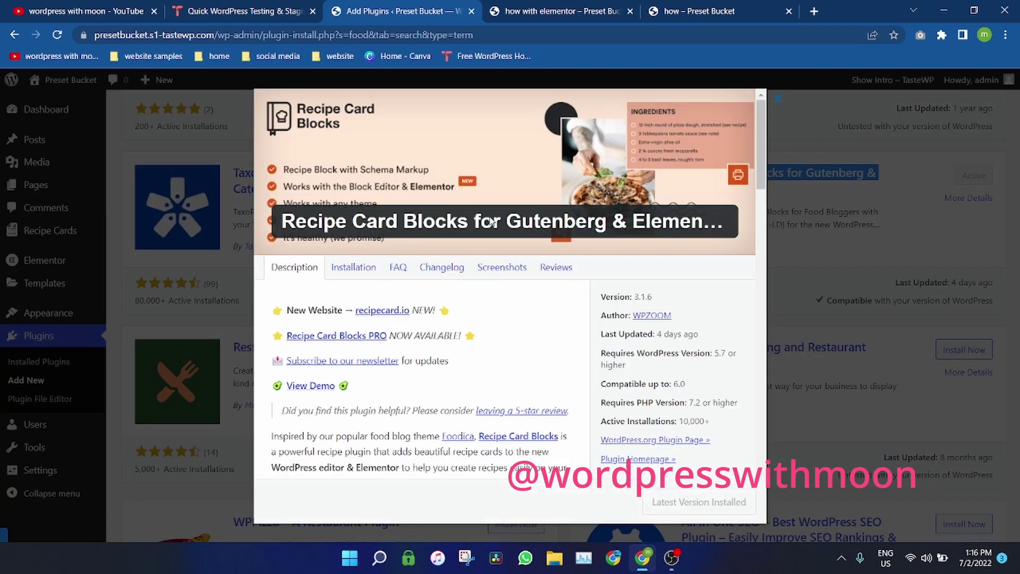
left_click(501, 269)
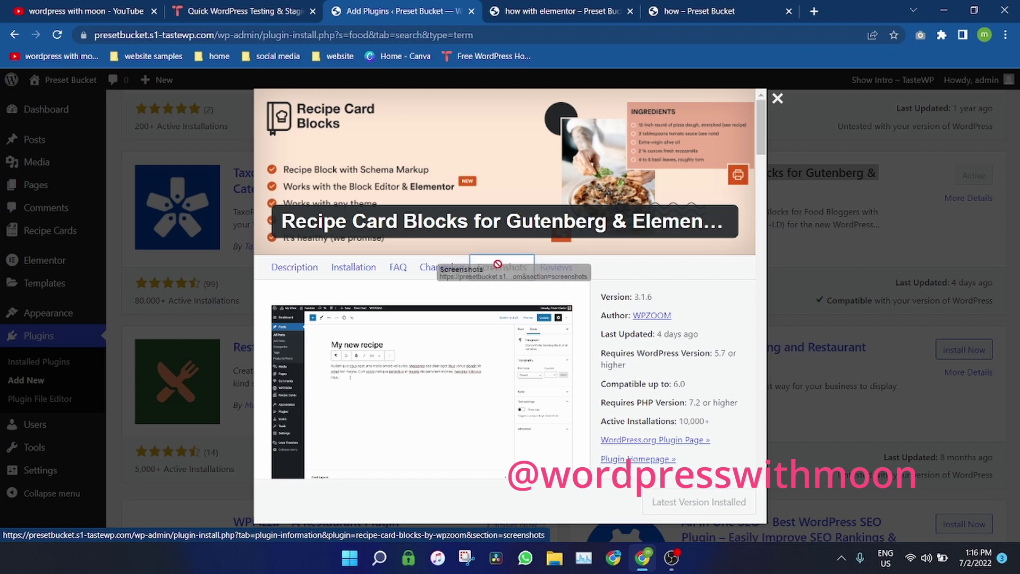
left_click(371, 272)
left_click(311, 274)
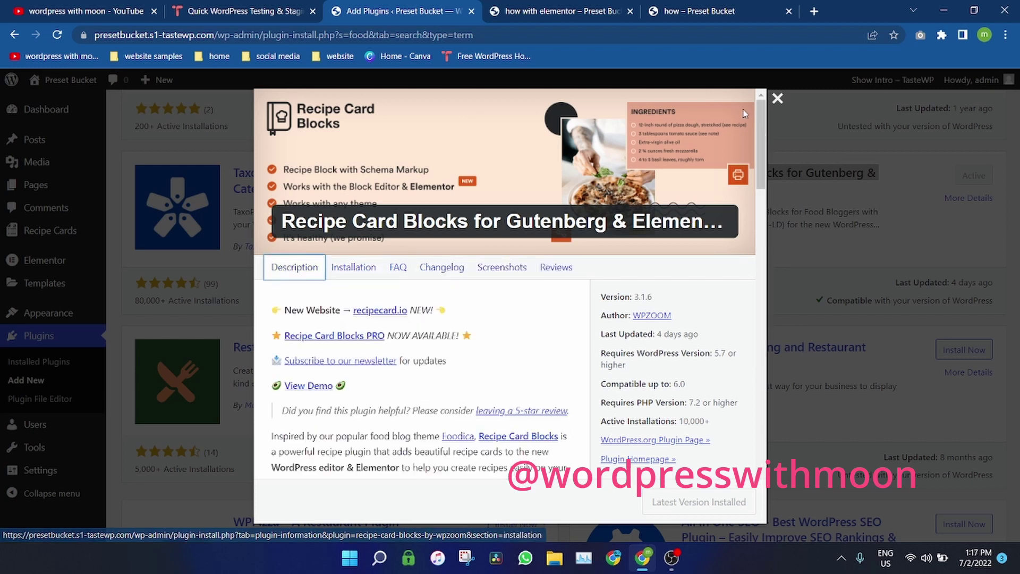
left_click(779, 102)
key("ctrl+shift+Tab")
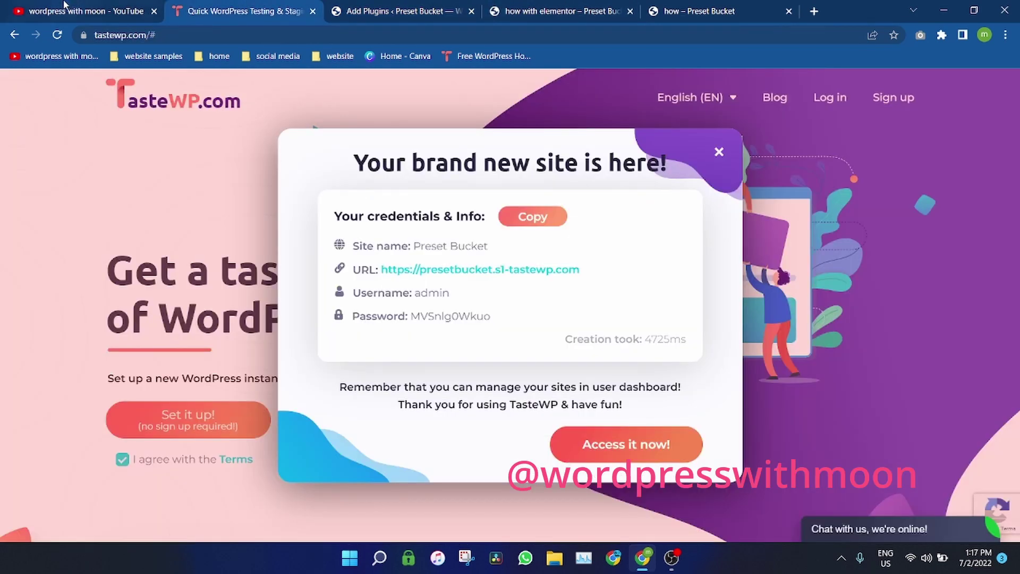
key("ctrl+shift+Tab")
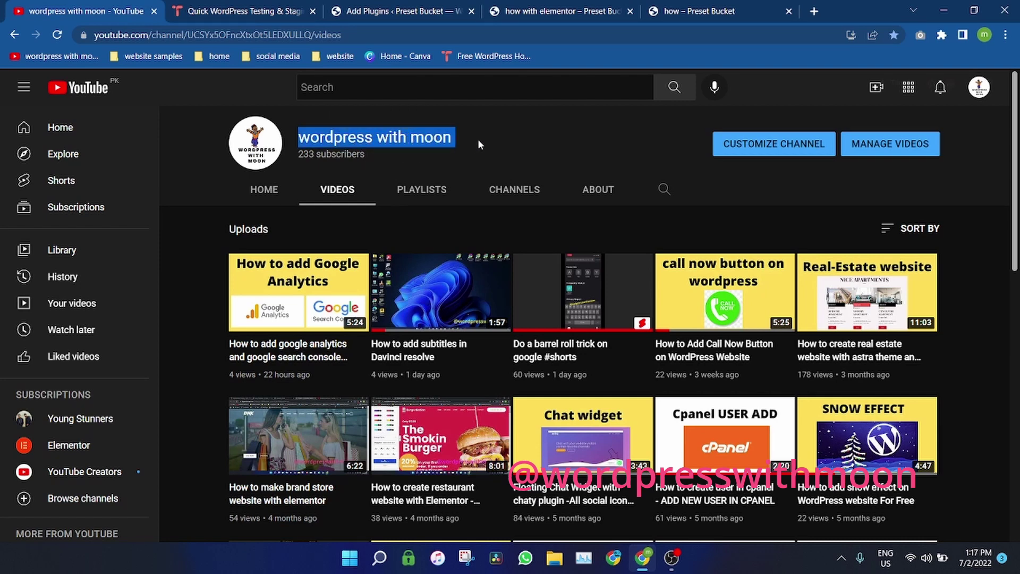
left_click_drag(476, 144, 271, 145)
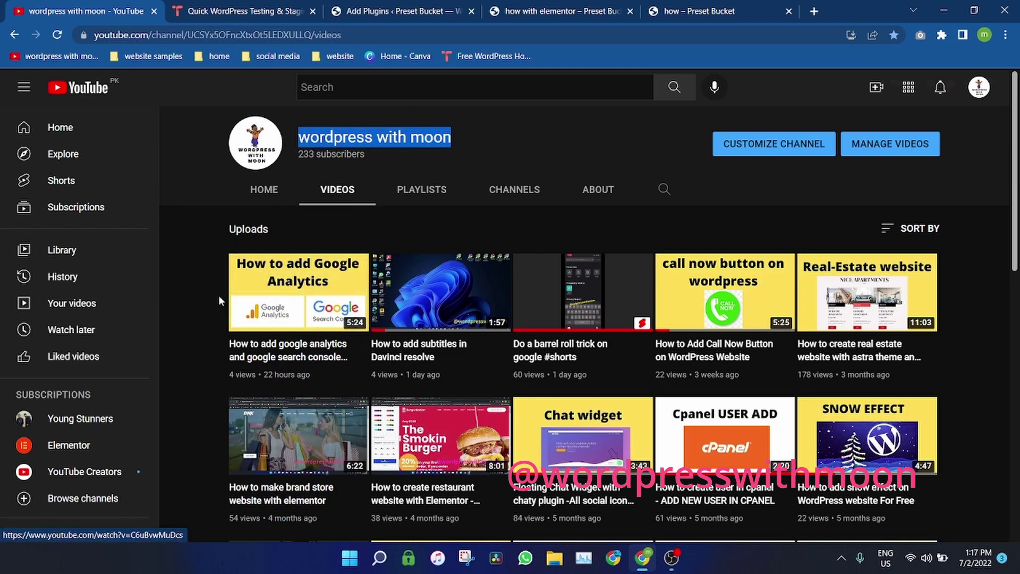
left_click_drag(430, 139, 301, 137)
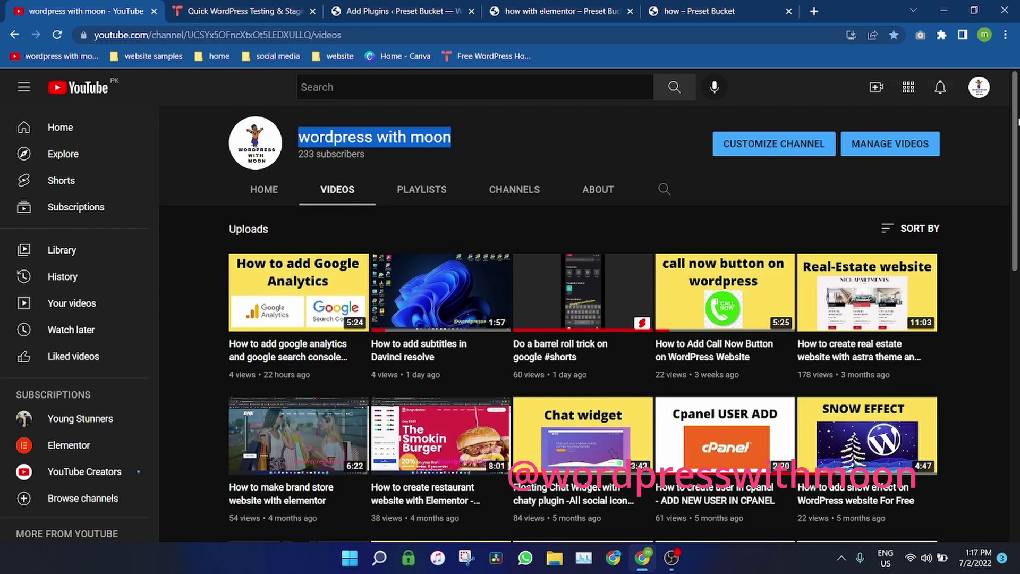
mouse_move(1018, 113)
left_mouse_down()
mouse_move(1017, 150)
mouse_move(1018, 112)
left_mouse_up()
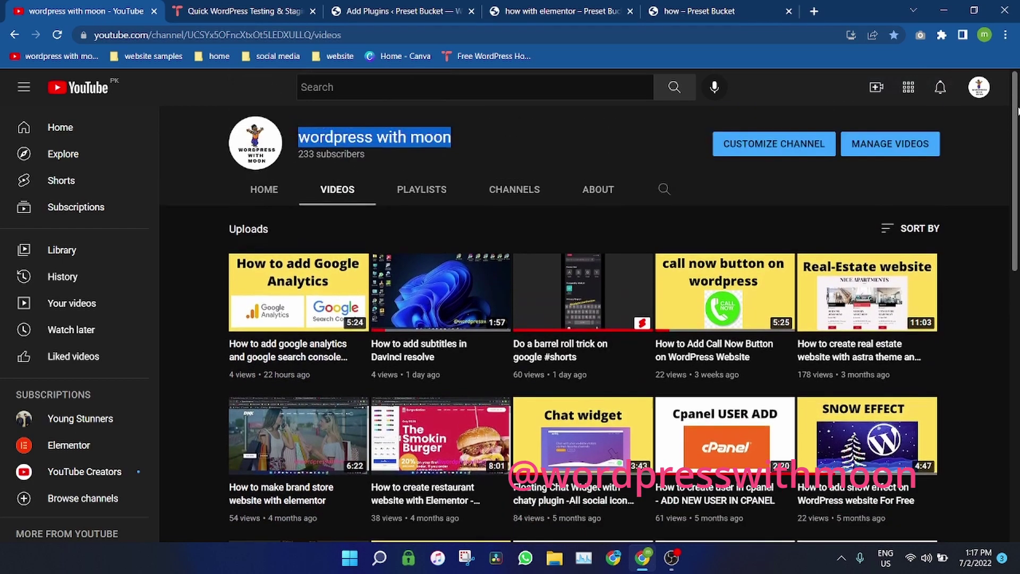
left_click(471, 138)
triple_click(357, 136)
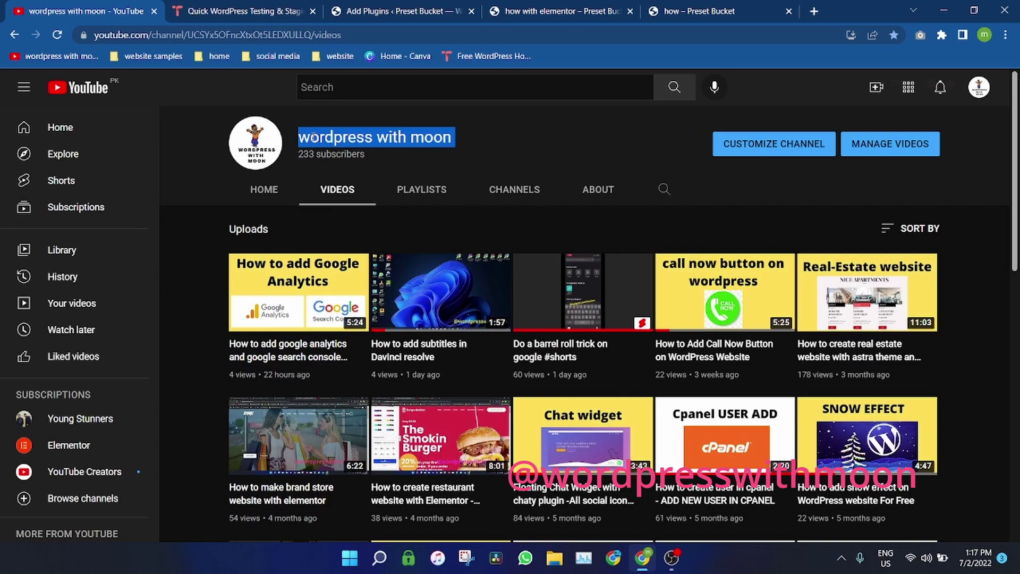
mouse_move(1015, 111)
left_mouse_down()
mouse_move(1017, 295)
mouse_move(500, 80)
left_mouse_up()
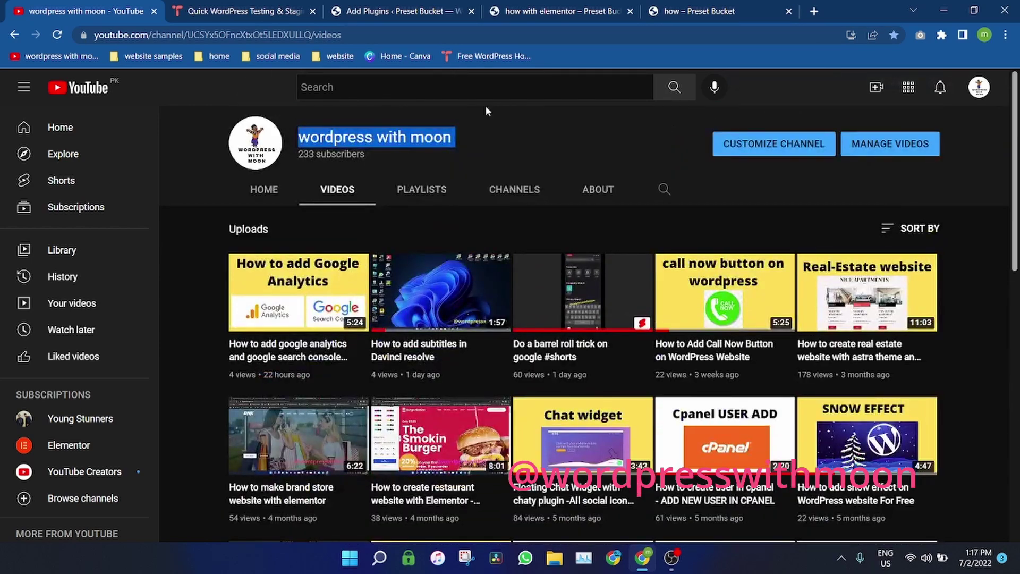